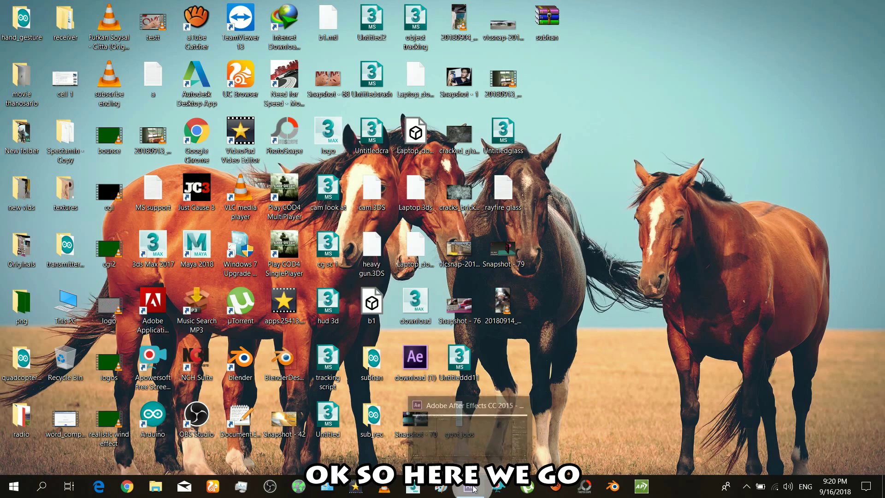
Switch to After Effects and create a 1920 × 1080, 30 fps composition with a duration of 5 seconds.
left_click(469, 487)
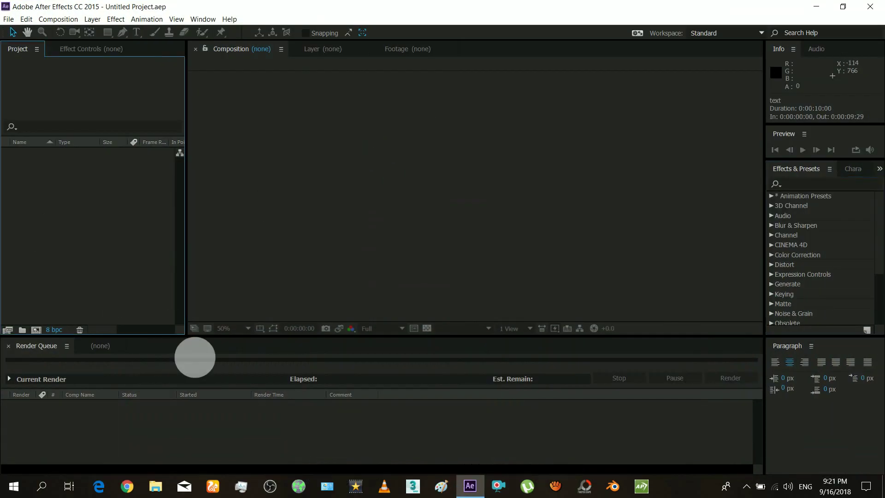
right_click(80, 162)
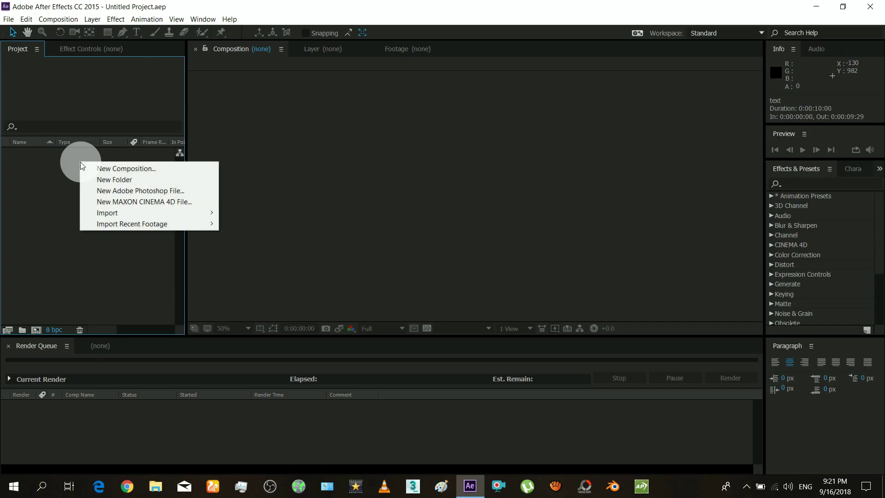
left_click(144, 170)
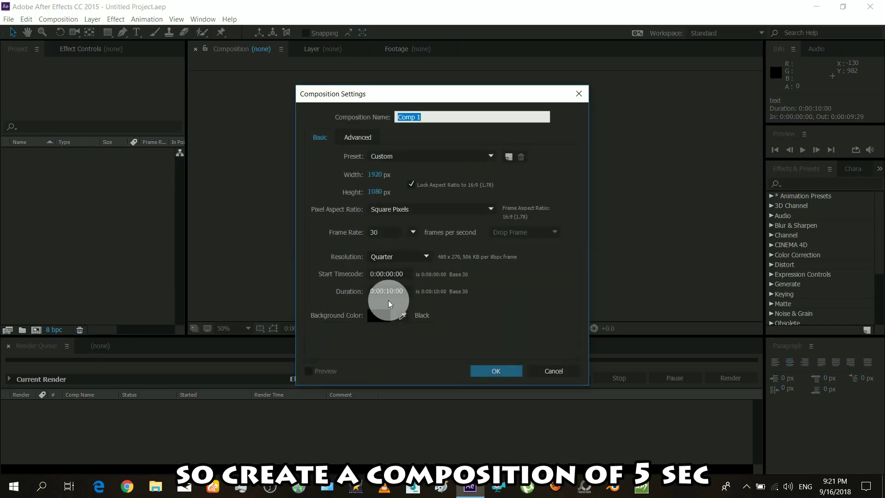
left_click(393, 297)
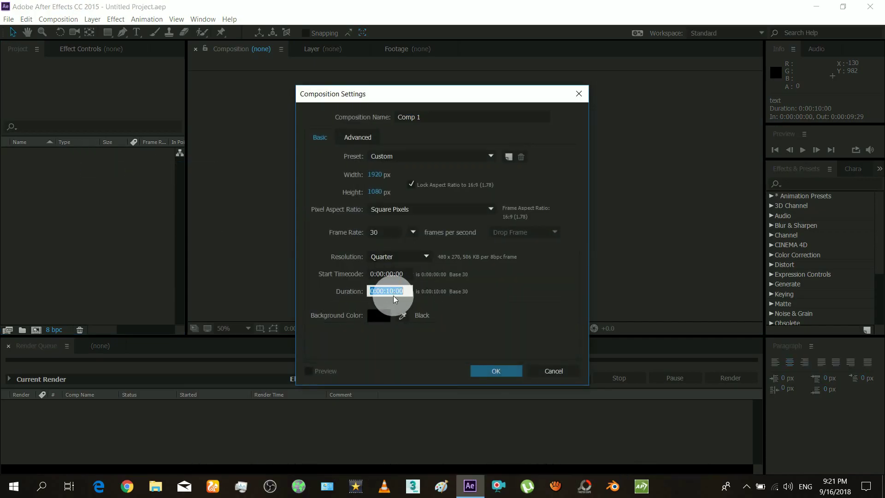
left_click(395, 298)
type("5")
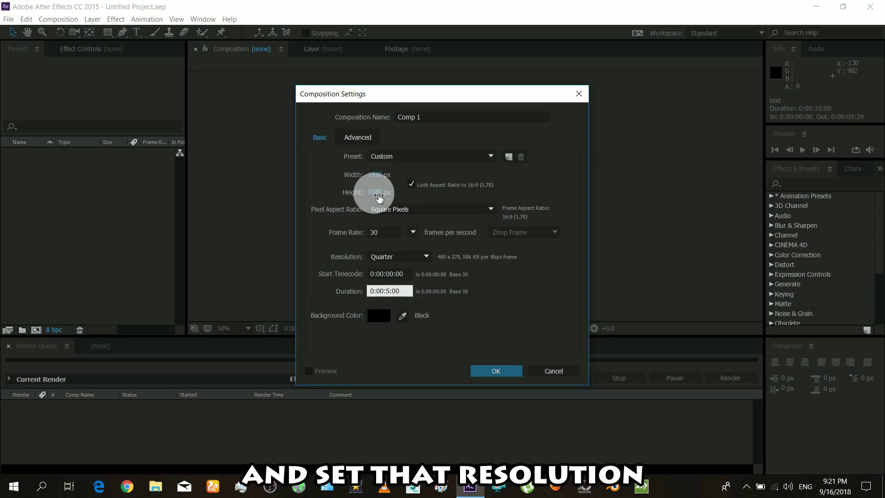
left_click(323, 191)
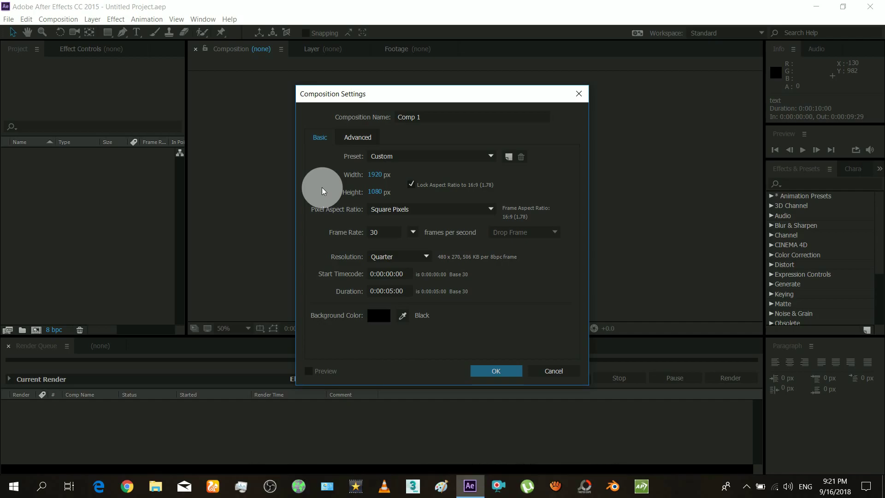
left_click(484, 371)
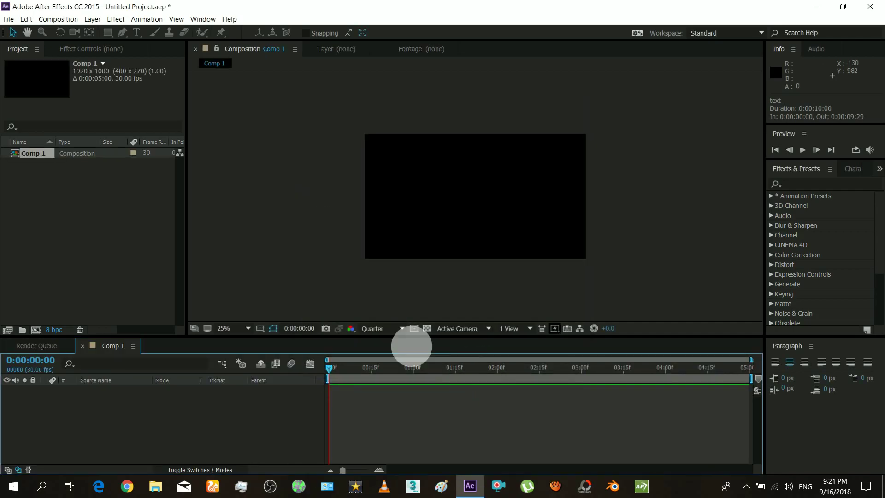
left_click(165, 189)
left_click(213, 22)
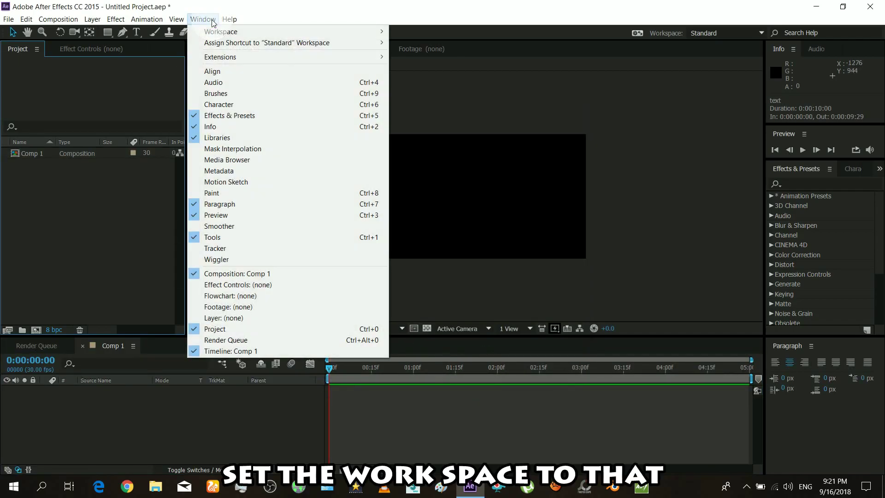
mouse_move(350, 31)
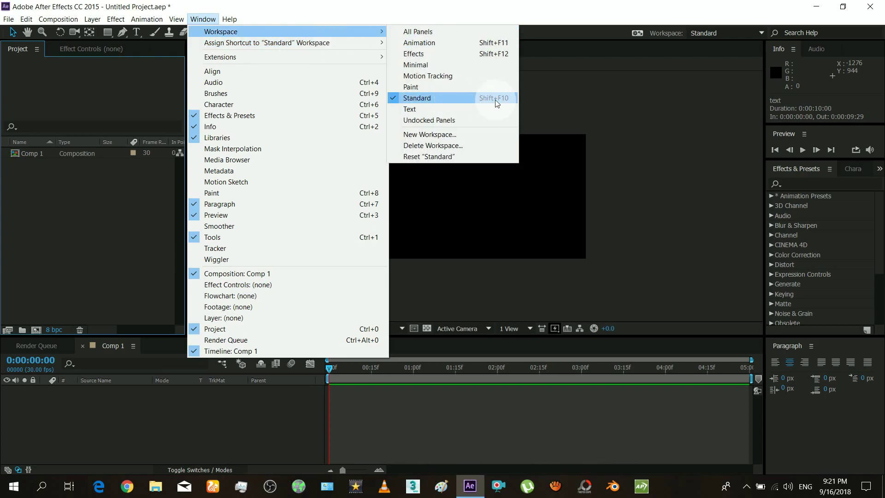
left_click(123, 230)
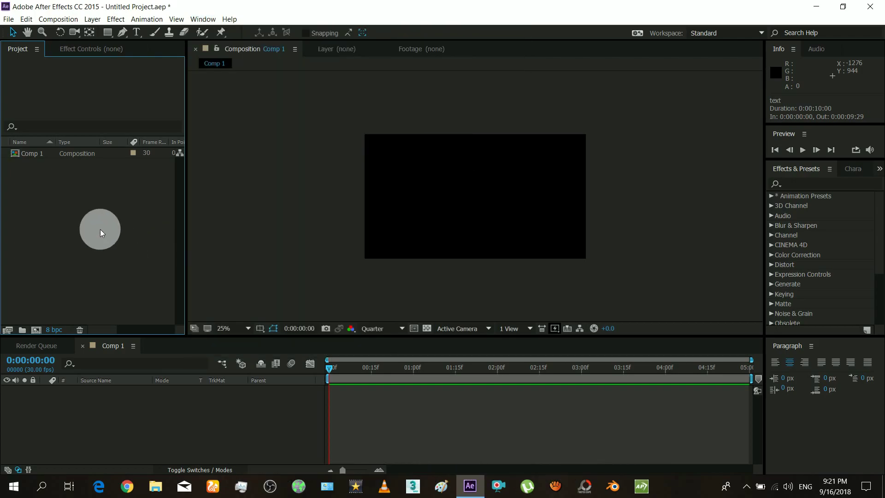
Create a text layer reading SPECTAMIN in Leelawadee UI Bold at 251 px, centred in the frame.
left_click(89, 401)
right_click(90, 400)
mouse_move(187, 306)
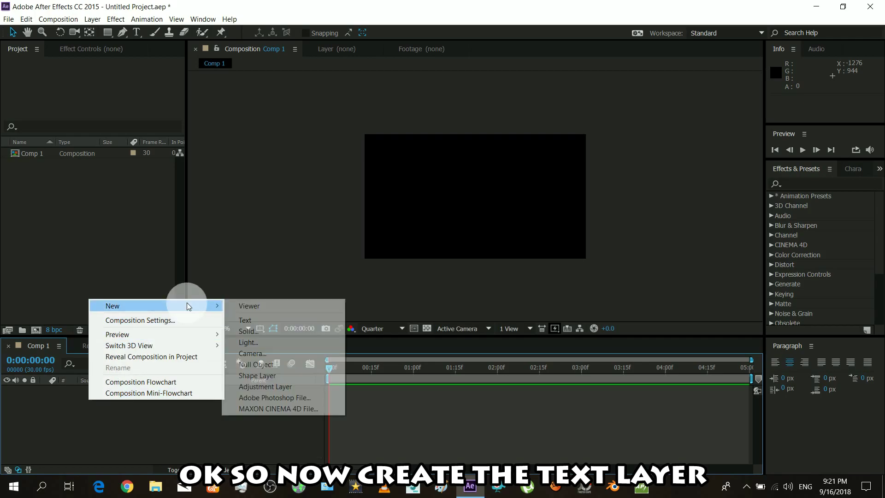
left_click(254, 321)
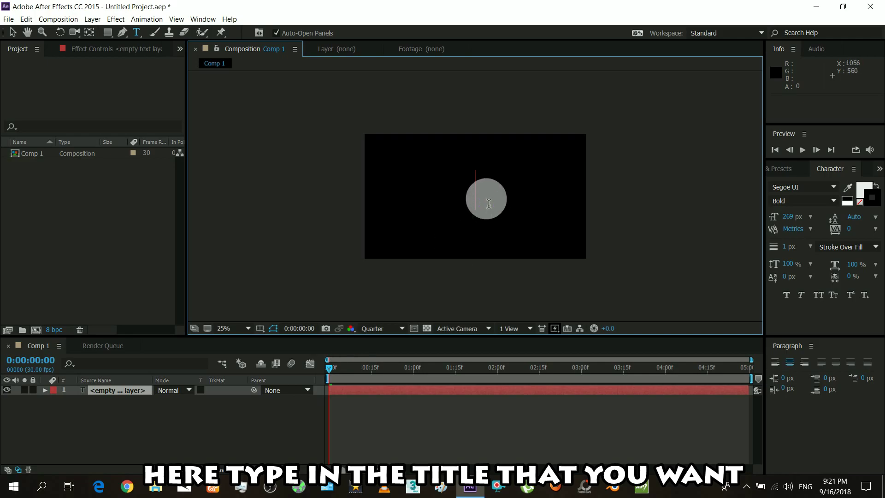
type("SPECTAMIN")
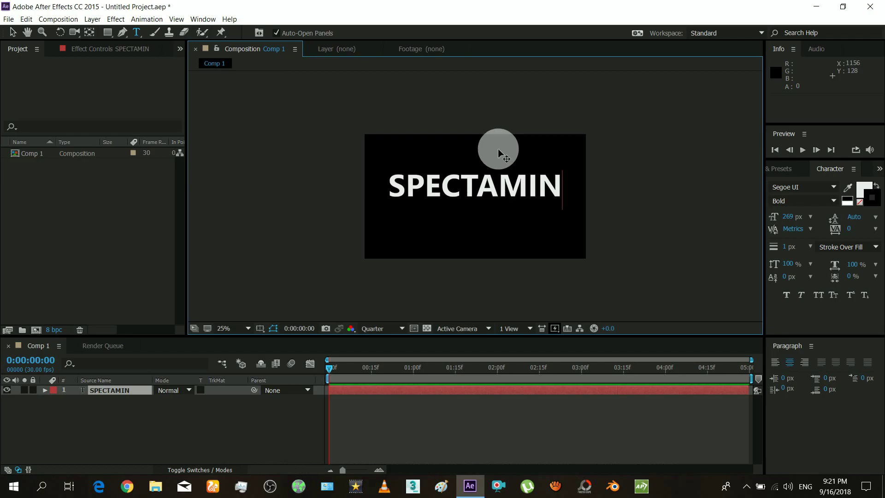
double_click(474, 192)
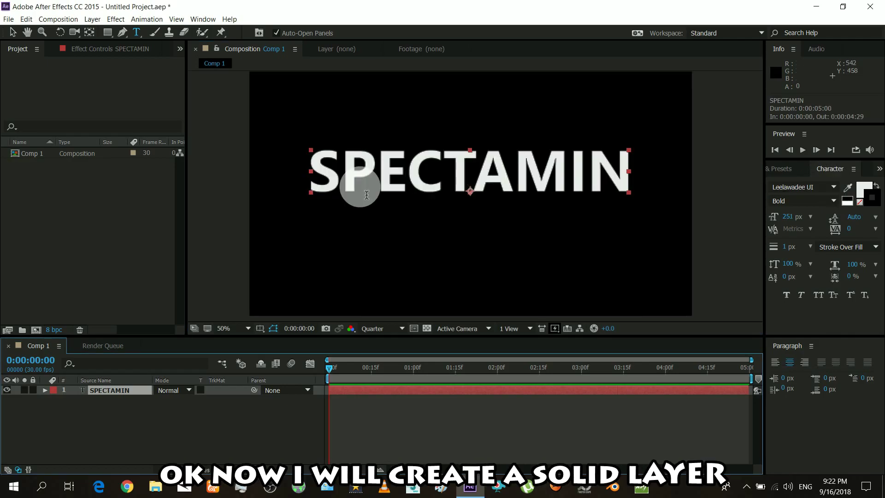
Add a composition-sized dark gray solid layer above the SPECTAMIN text layer.
left_click(144, 416)
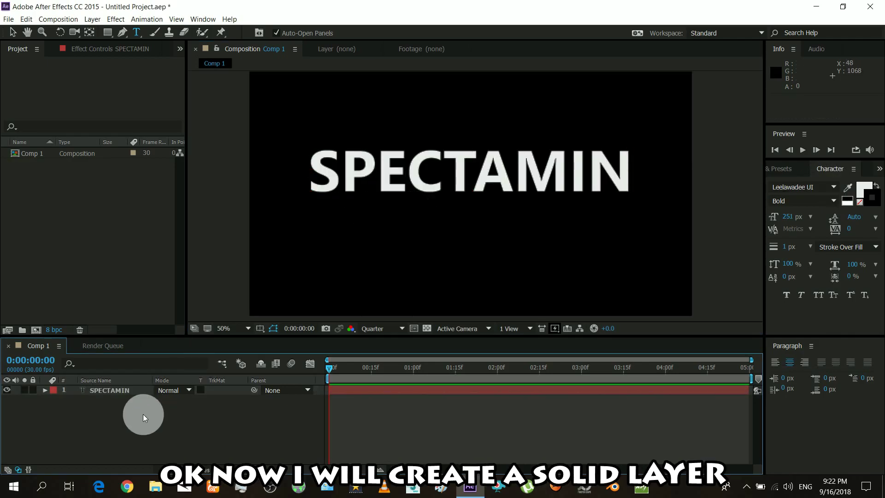
right_click(125, 412)
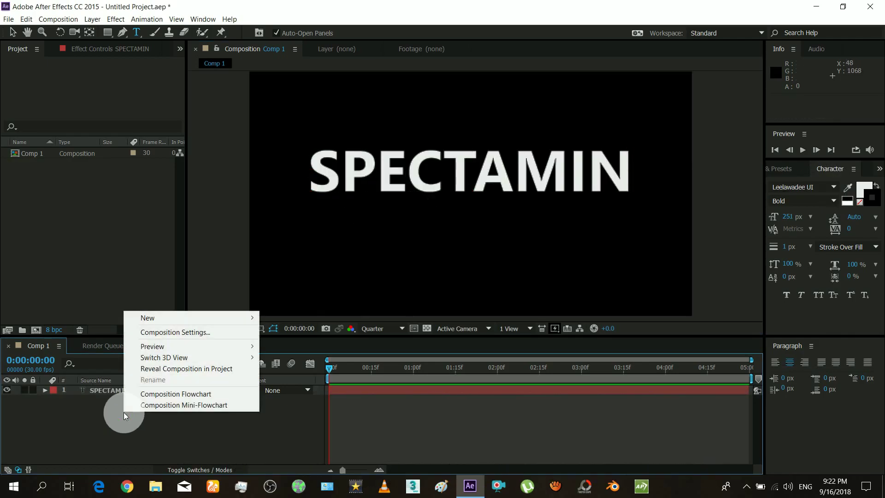
mouse_move(231, 316)
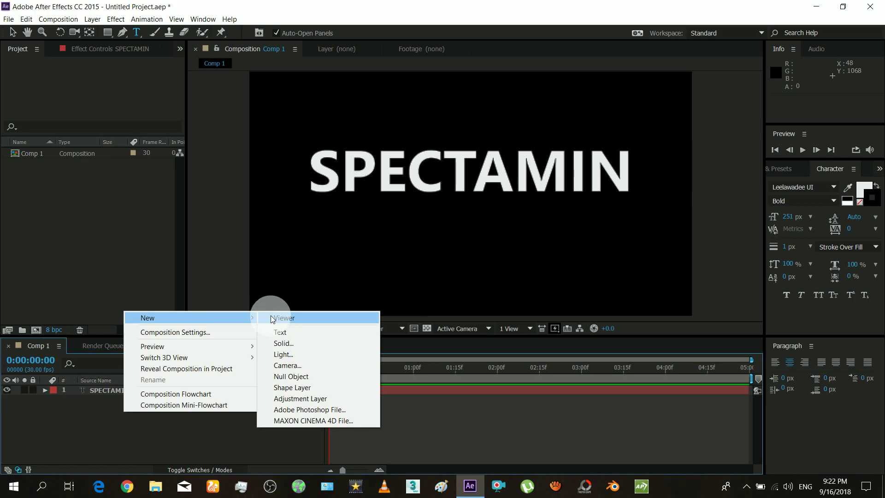
left_click(279, 343)
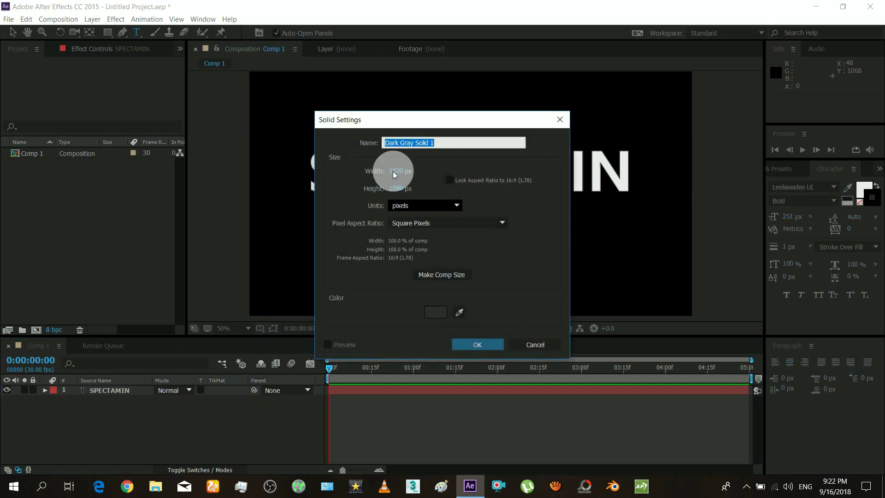
left_click(471, 347)
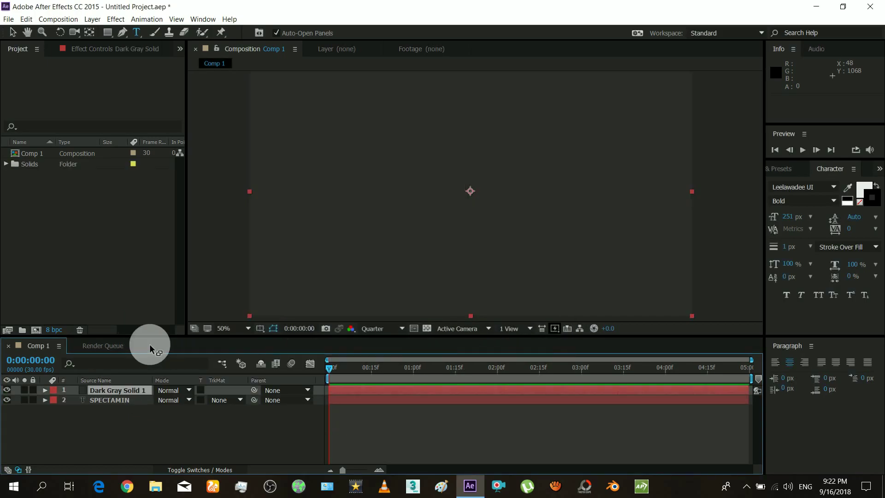
Apply the Turbulent Noise effect to the dark gray solid and set its Noise Type to Block.
left_click(781, 171)
left_click(795, 184)
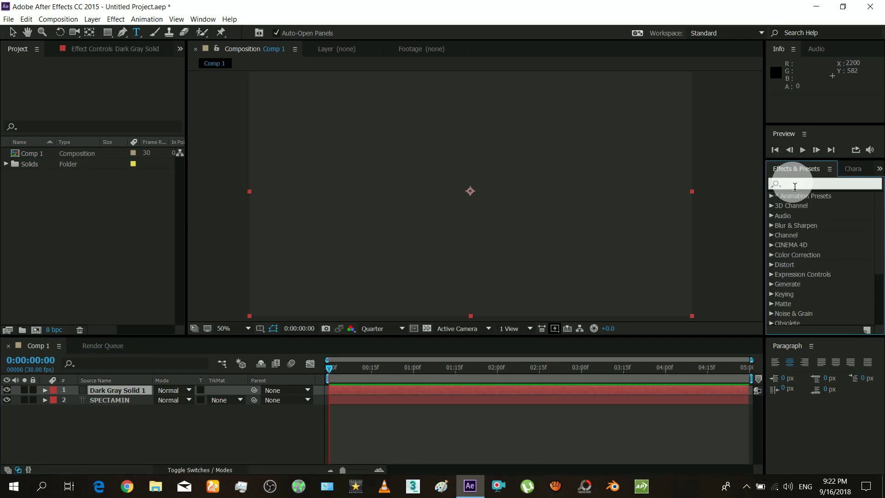
type("noise")
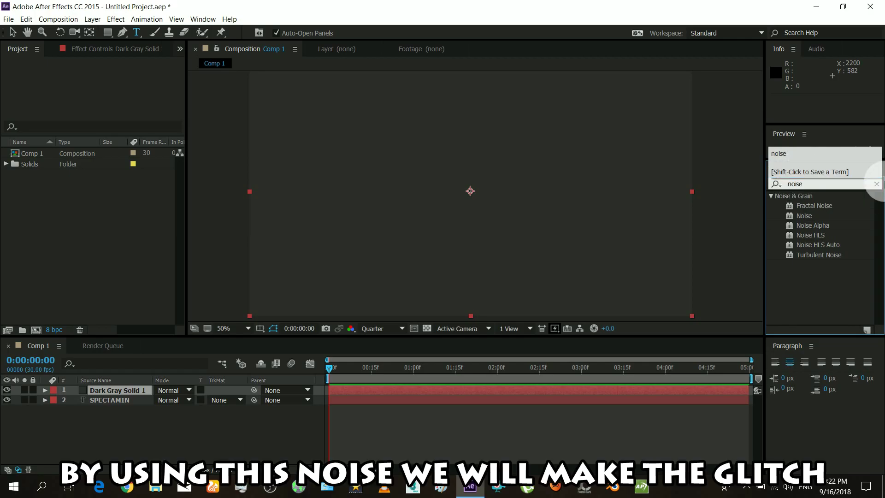
left_click_drag(817, 256, 113, 392)
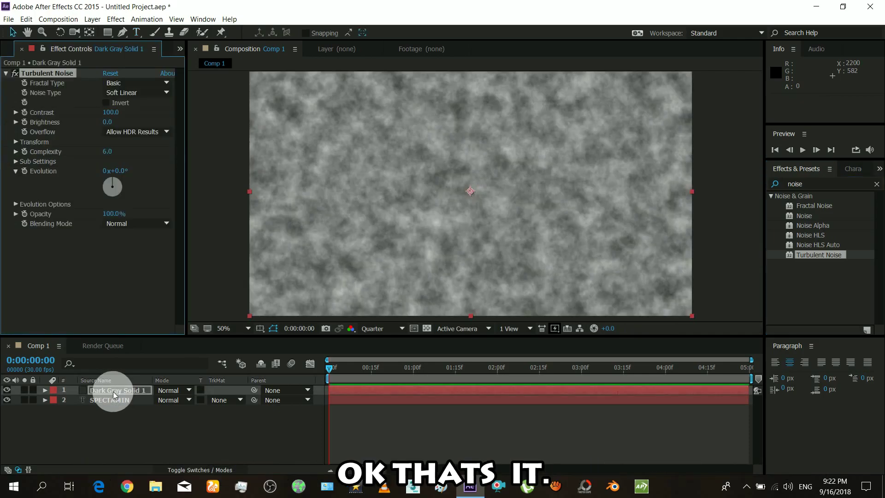
left_click(132, 93)
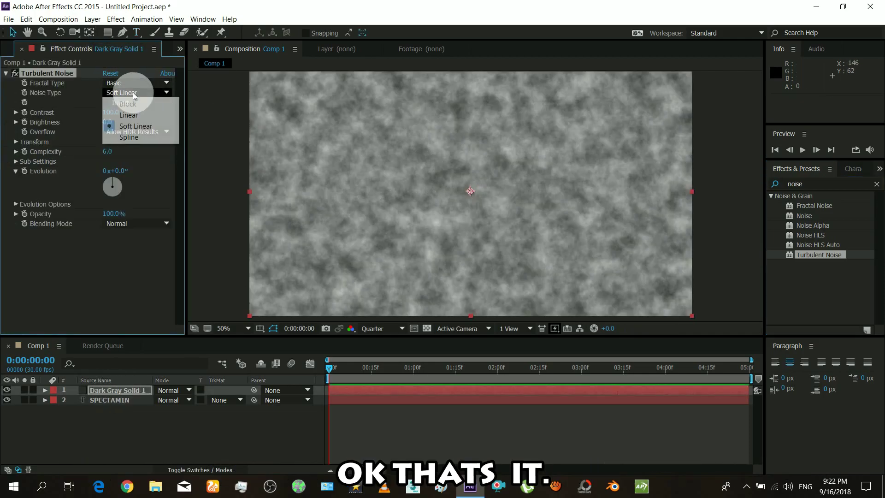
left_click(127, 104)
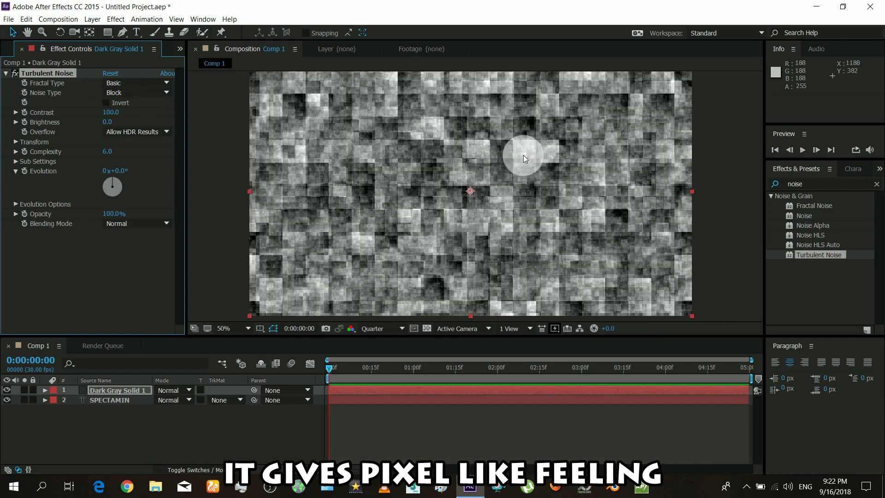
Keyframe the noise's Evolution from 0x at the first frame to about 29x at the last frame, and play back the animation.
left_click(343, 368)
left_click(330, 370)
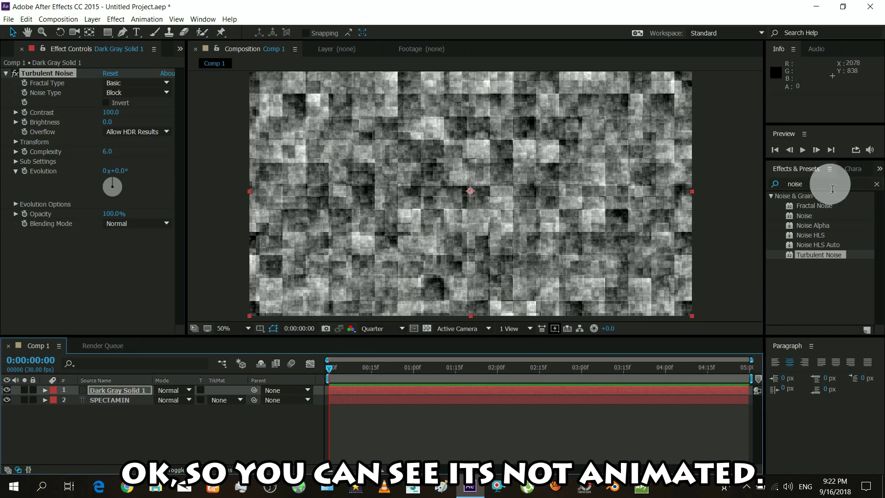
left_click_drag(350, 367, 598, 370)
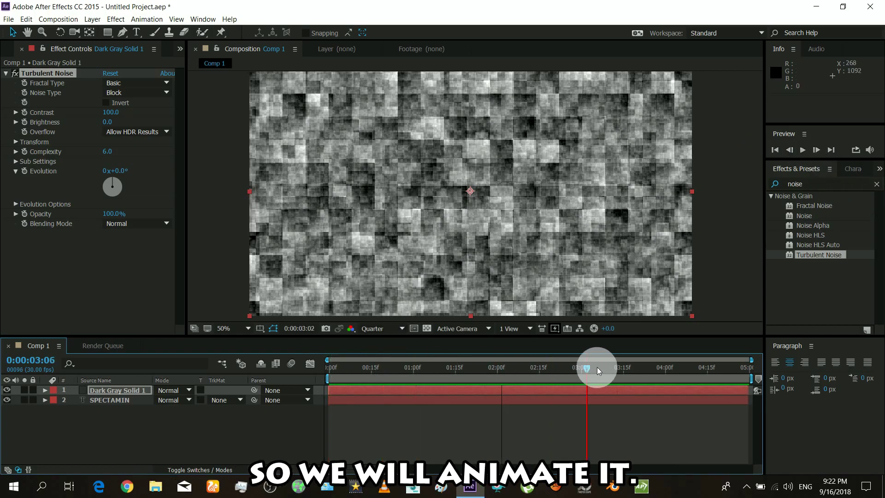
left_click(15, 203)
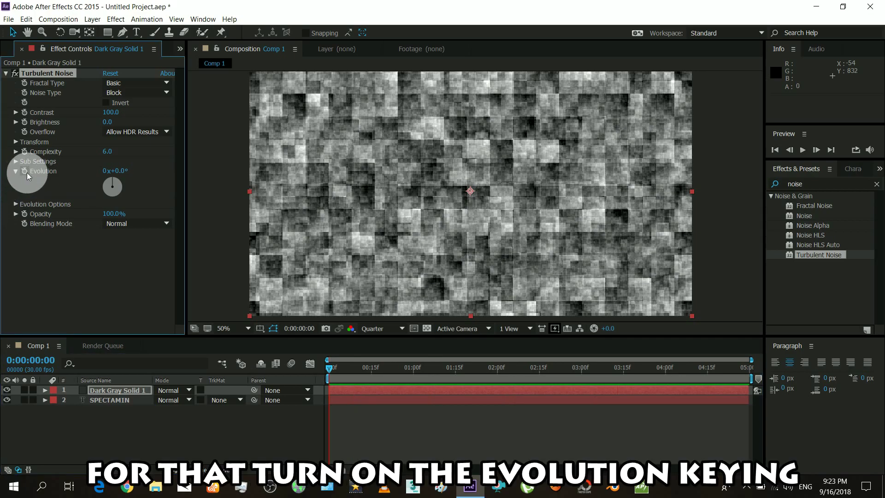
left_click(27, 172)
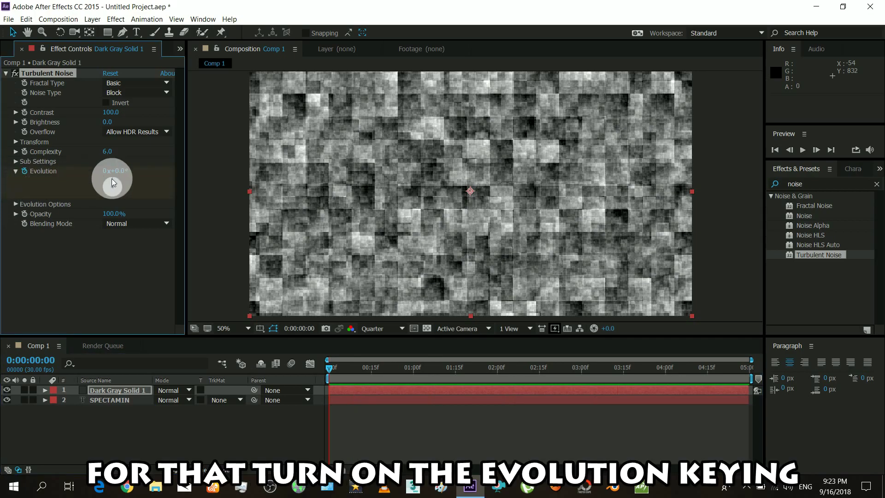
left_click_drag(367, 367, 790, 376)
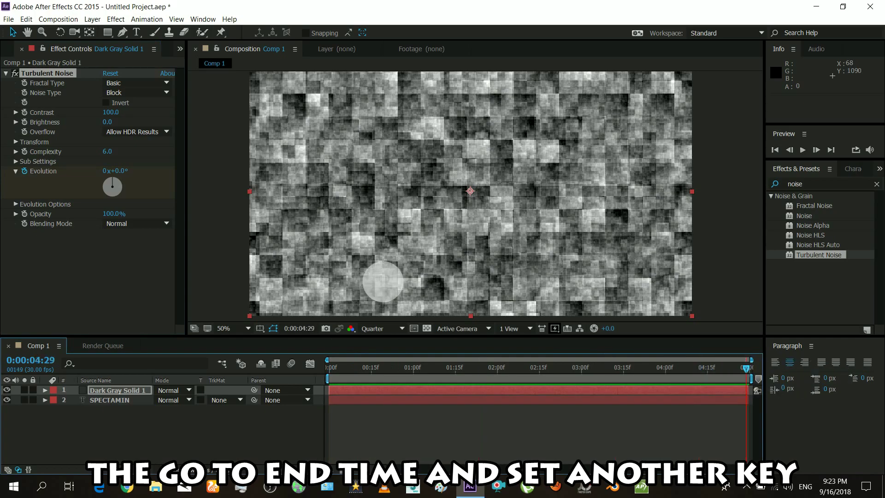
left_click_drag(110, 173, 123, 173)
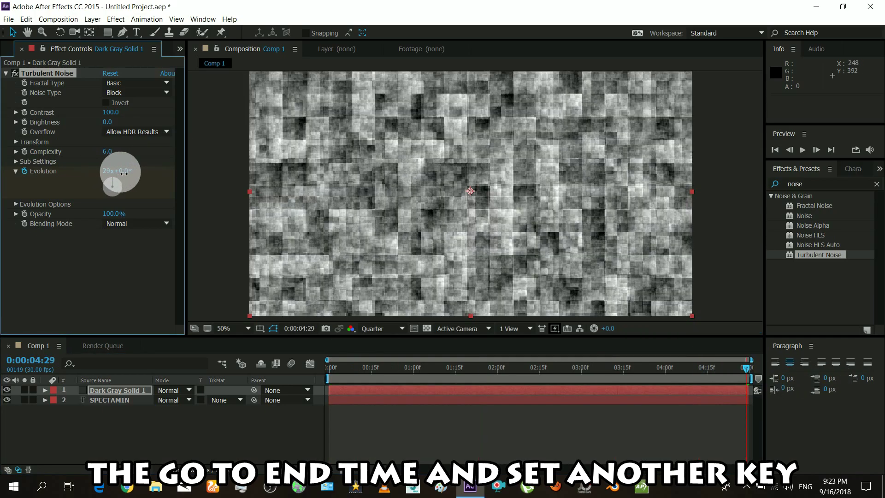
left_click_drag(364, 368, 300, 360)
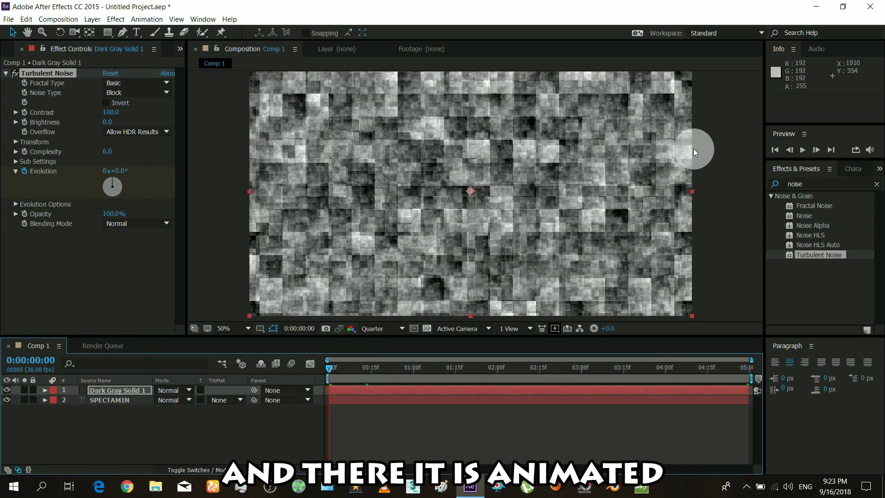
left_click(808, 152)
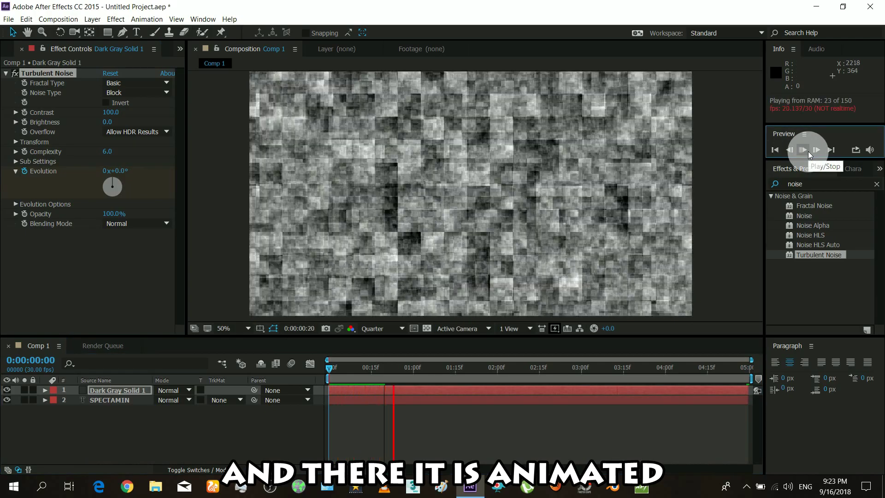
left_click(391, 193)
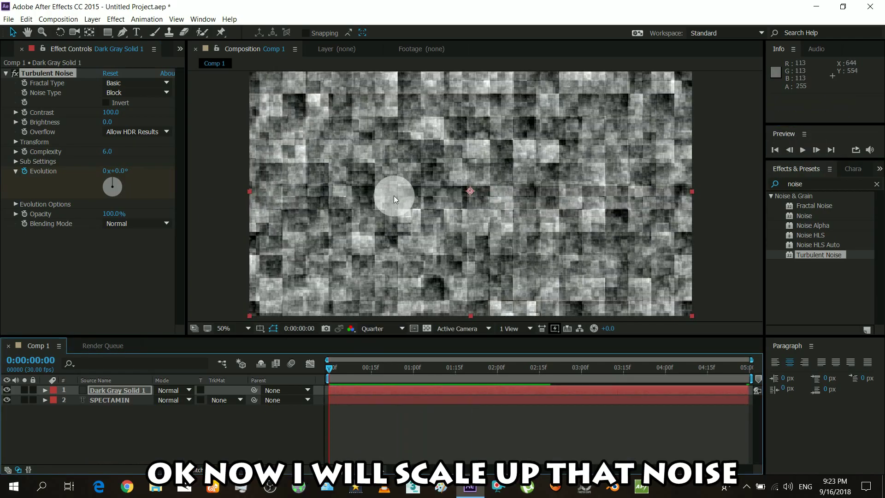
Scale the Turbulent Noise pattern uniformly to 199.
left_click(15, 143)
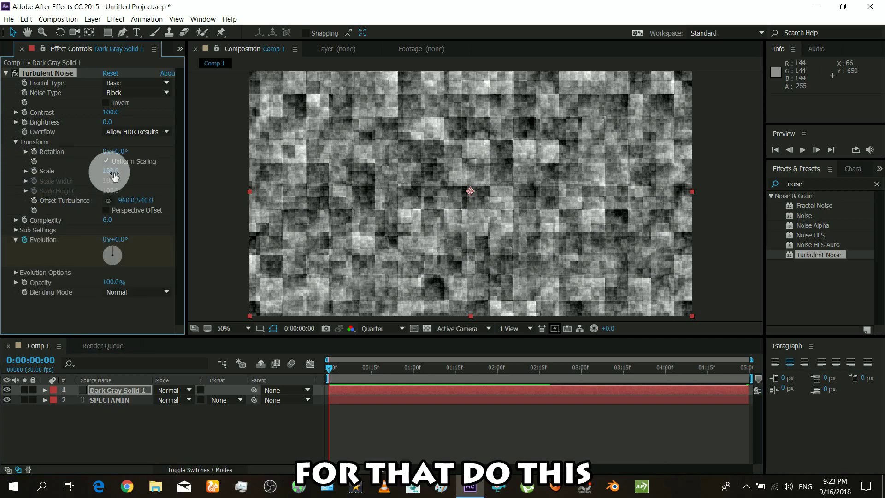
left_click_drag(110, 172, 198, 198)
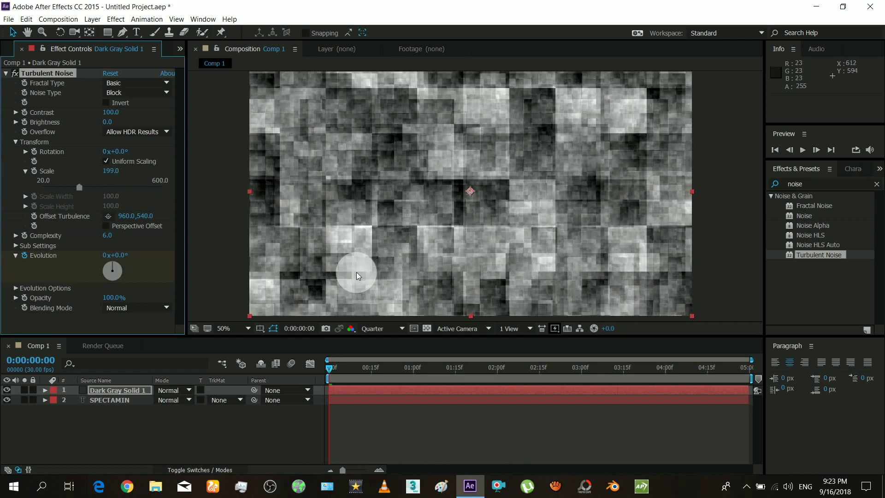
Pre-compose the dark gray noise solid as "glitcher", leaving all attributes in Comp 1.
left_click(134, 441)
left_click(108, 390)
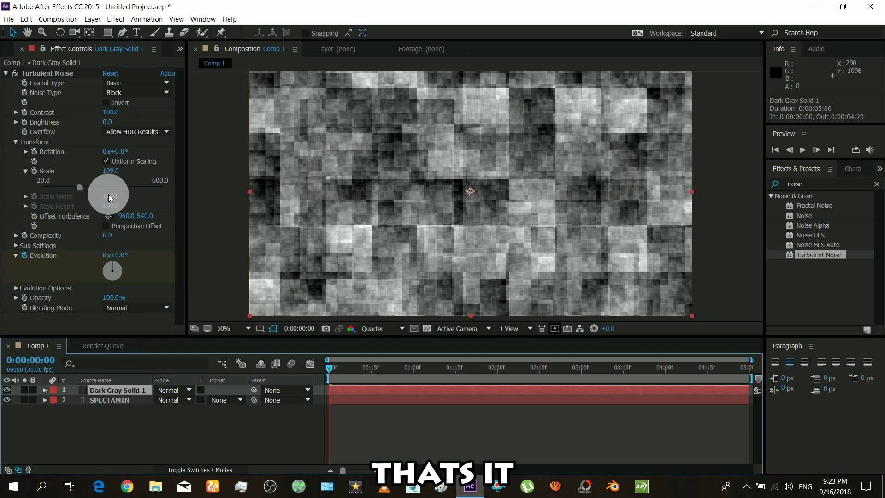
left_click(7, 73)
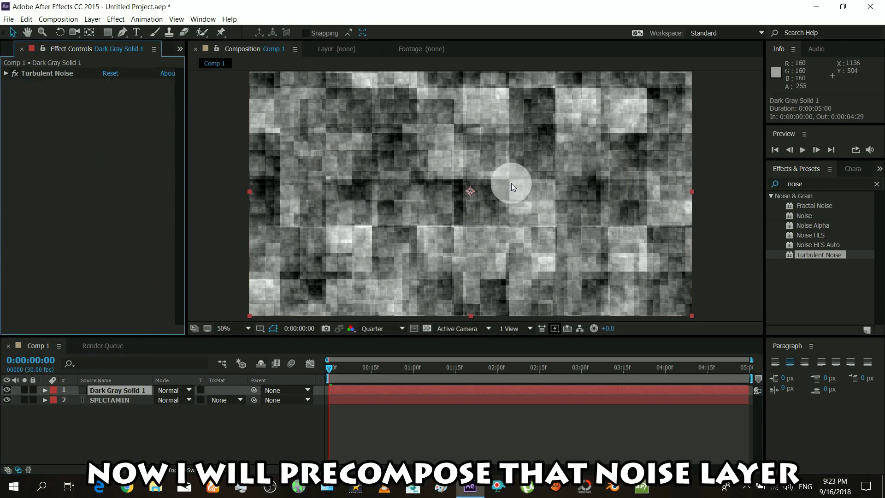
right_click(135, 389)
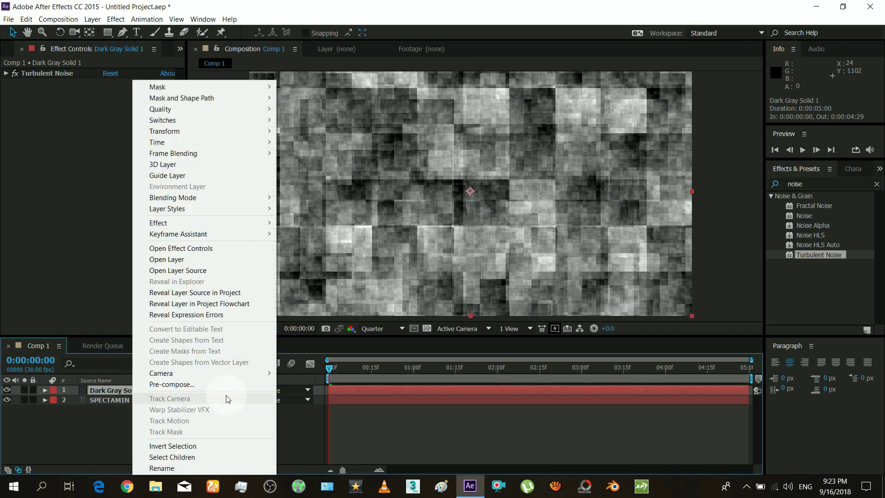
left_click(237, 384)
type("gl")
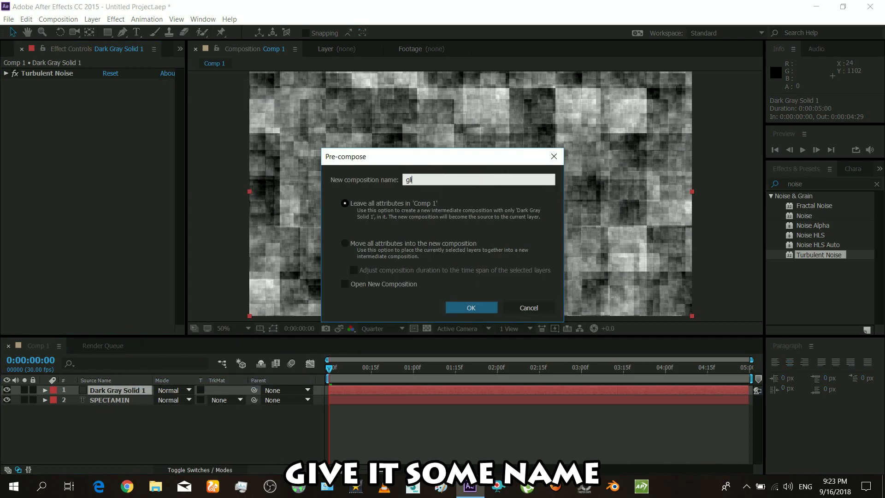
type("itcher")
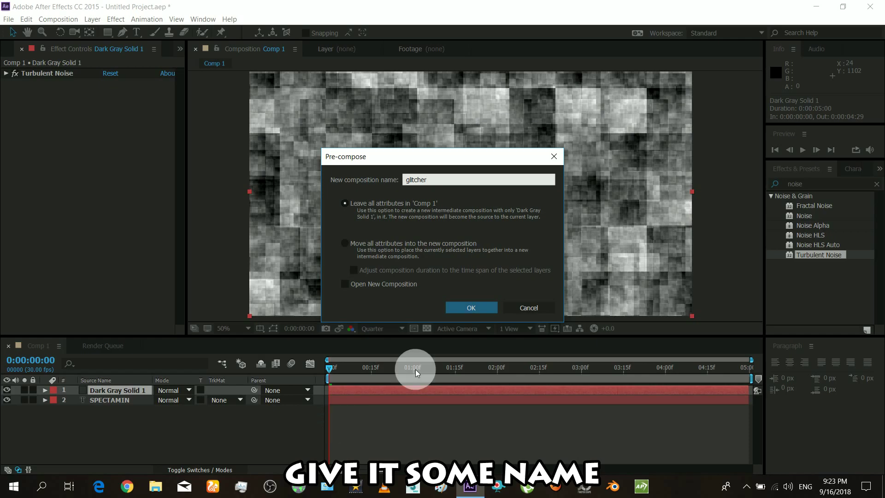
left_click(465, 306)
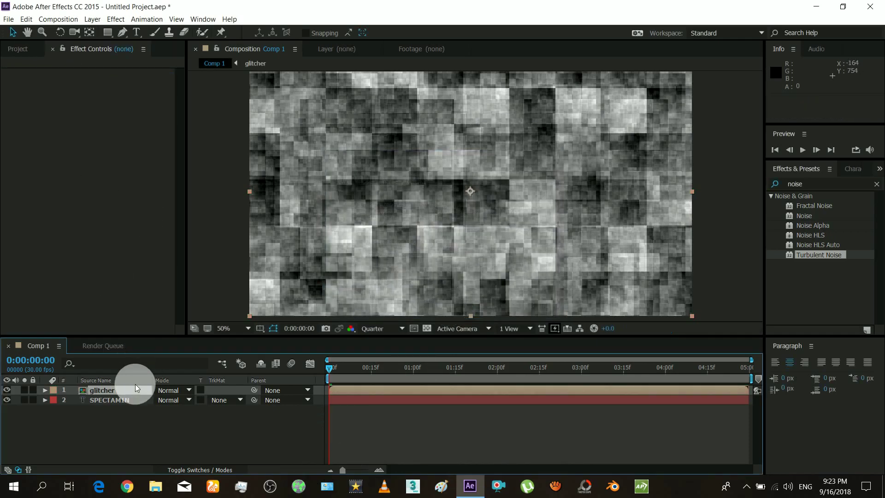
Pre-compose the SPECTAMIN text layer as "title", moving all attributes into the new composition.
left_click(101, 400)
right_click(115, 400)
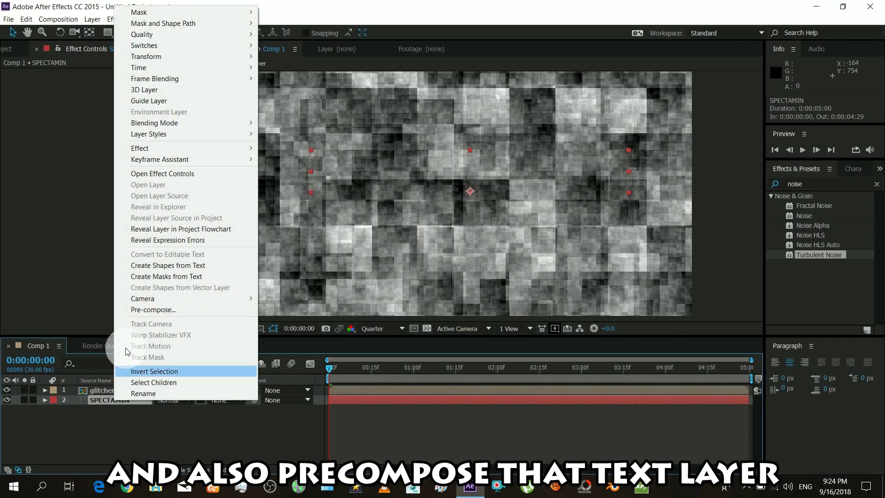
left_click(158, 310)
type("title")
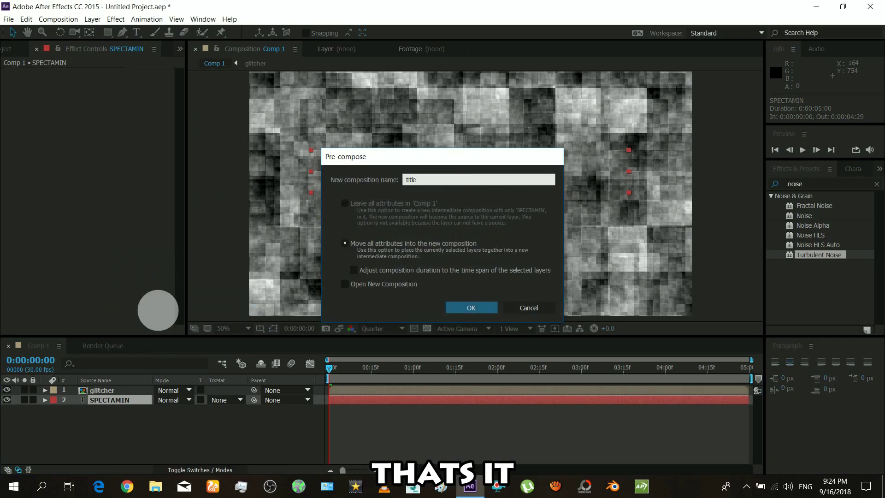
key("Return")
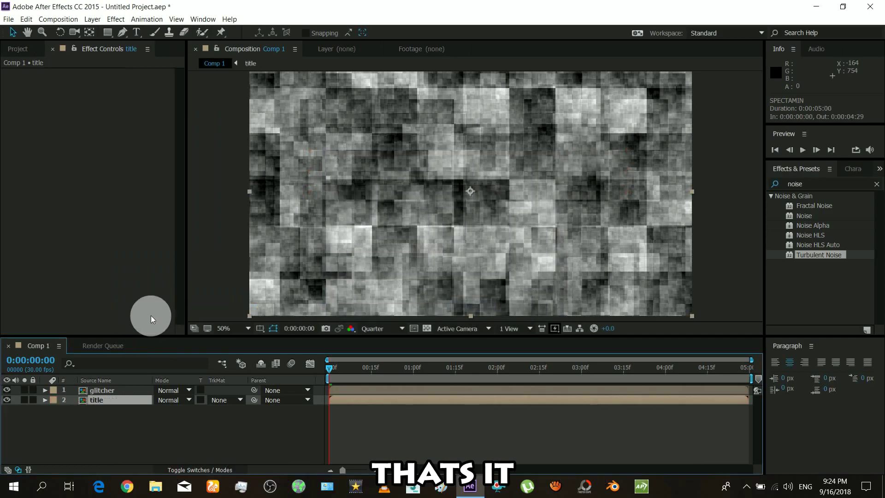
Add an adjustment layer between the glitcher and title layers.
right_click(139, 410)
mouse_move(253, 319)
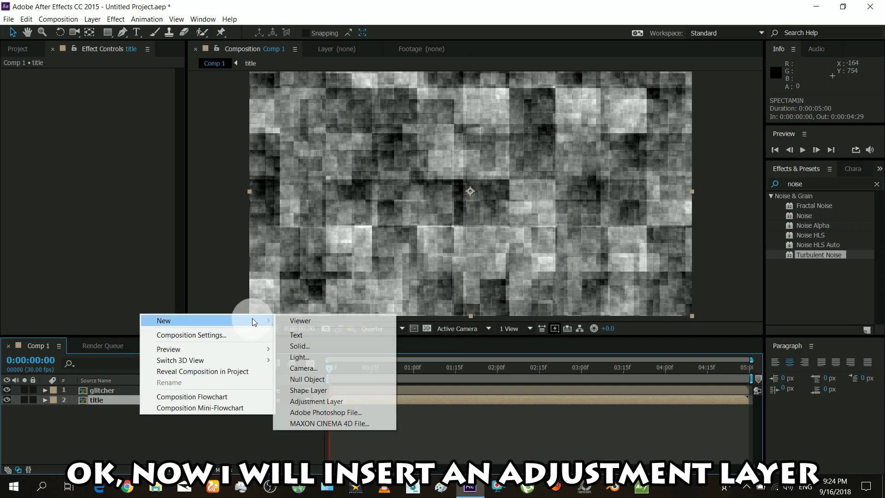
left_click(318, 400)
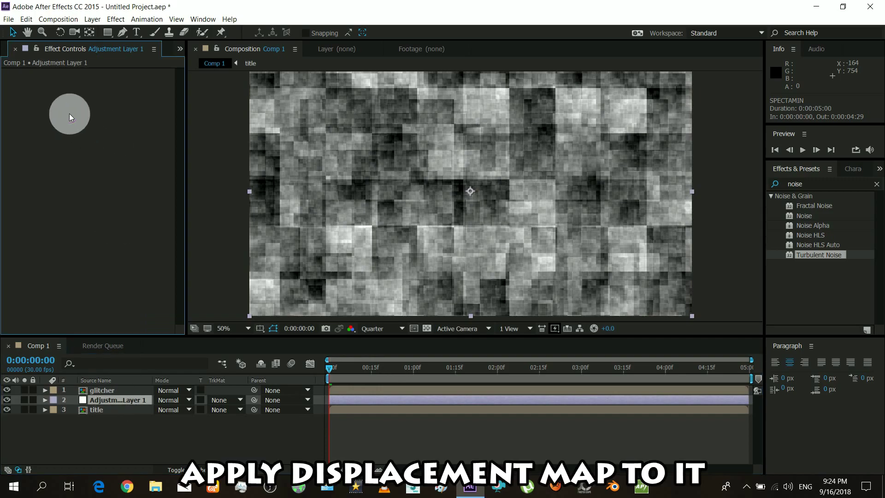
Find the Displacement Map effect and apply it to the adjustment layer.
left_click(785, 185)
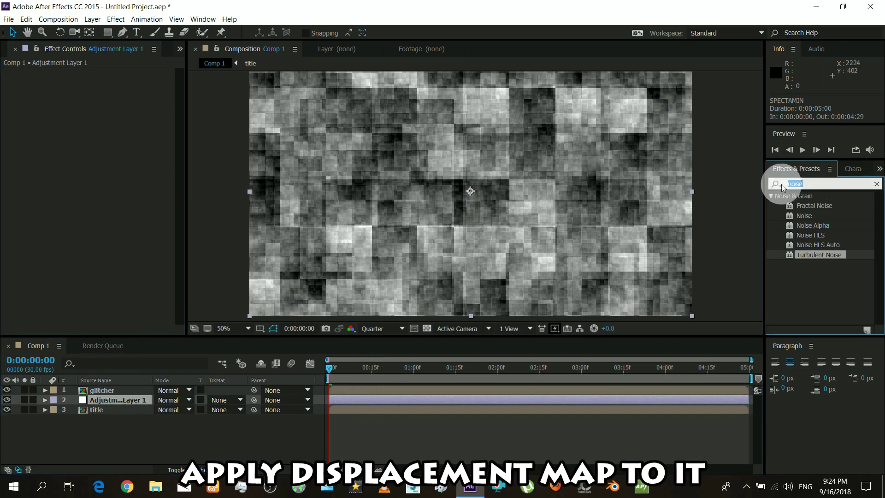
type("displa")
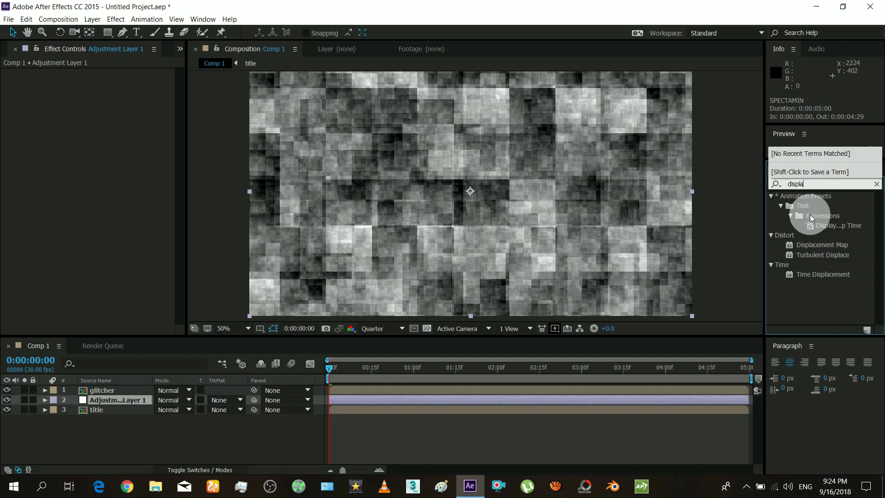
left_click(812, 250)
left_click_drag(816, 242, 93, 152)
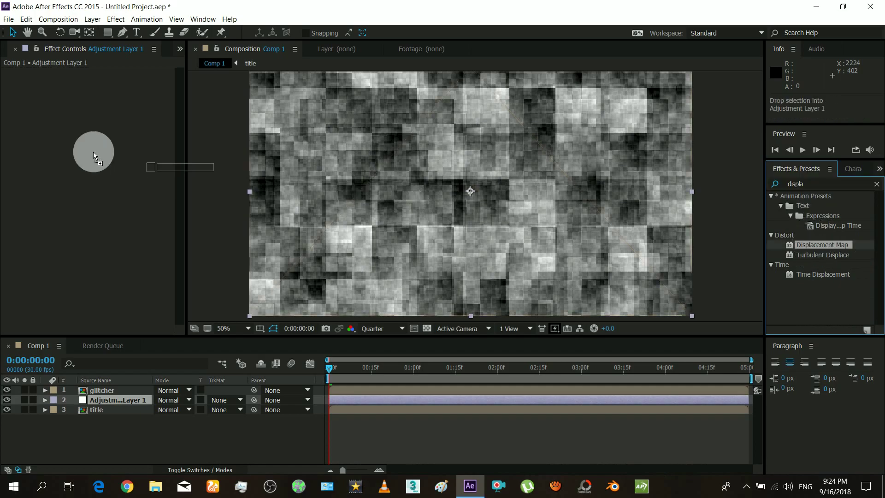
left_click_drag(32, 147, 40, 146)
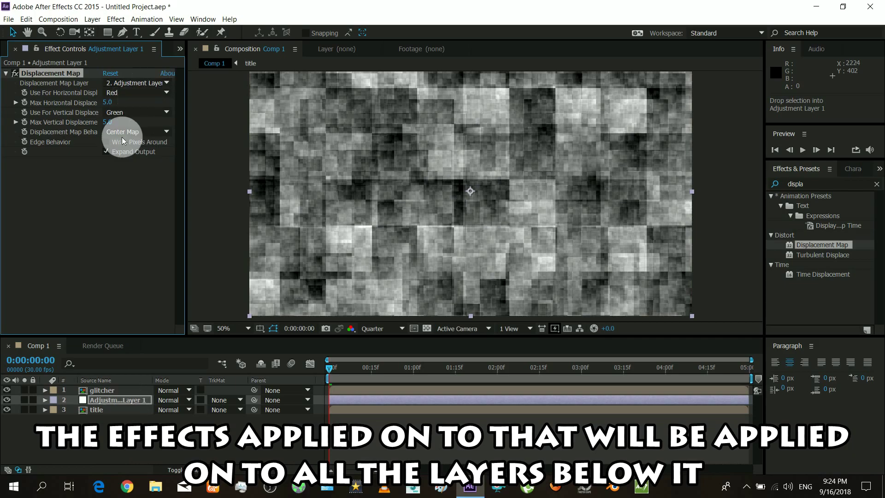
Set the Displacement Map's map layer to glitcher and use Luminance for both horizontal and vertical displacement.
left_click(150, 83)
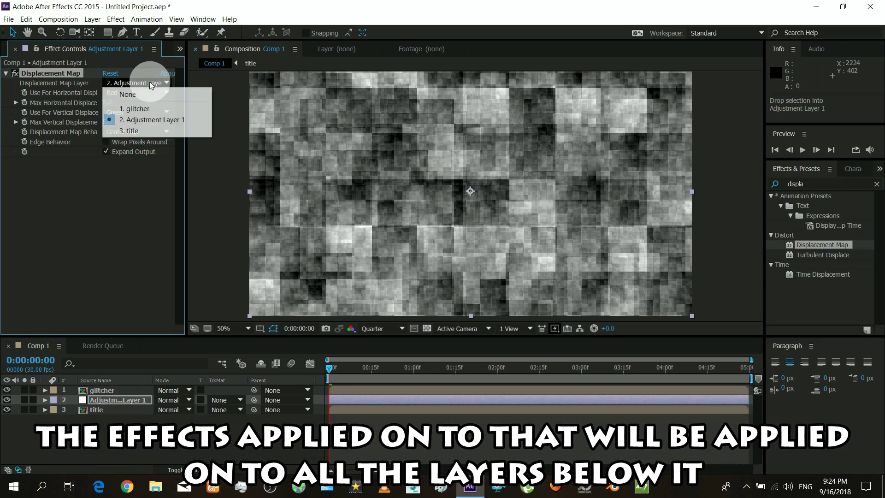
left_click(144, 109)
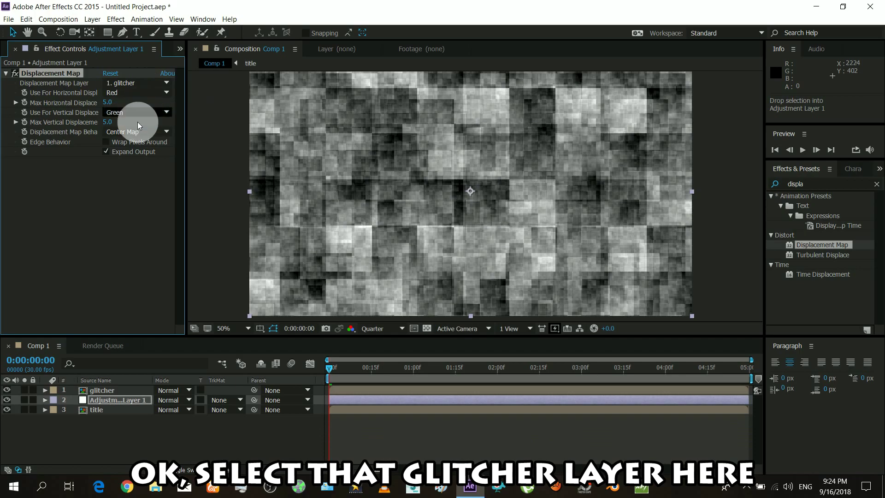
left_click(122, 93)
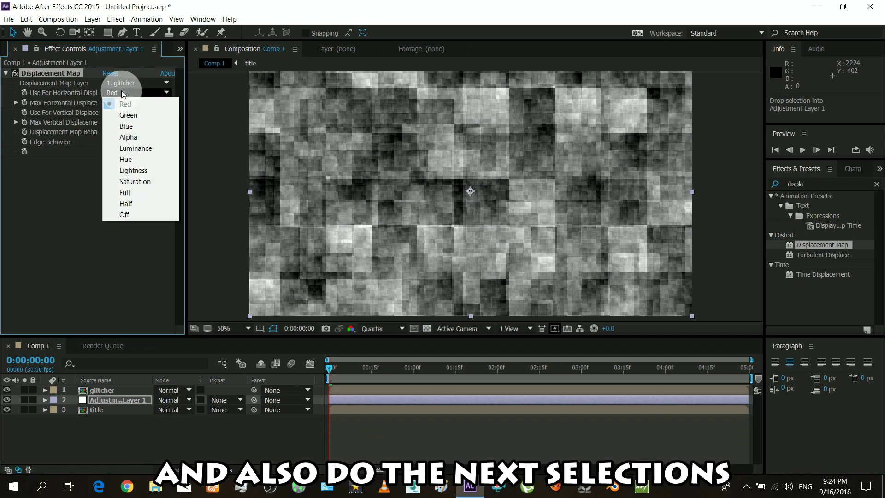
left_click(148, 176)
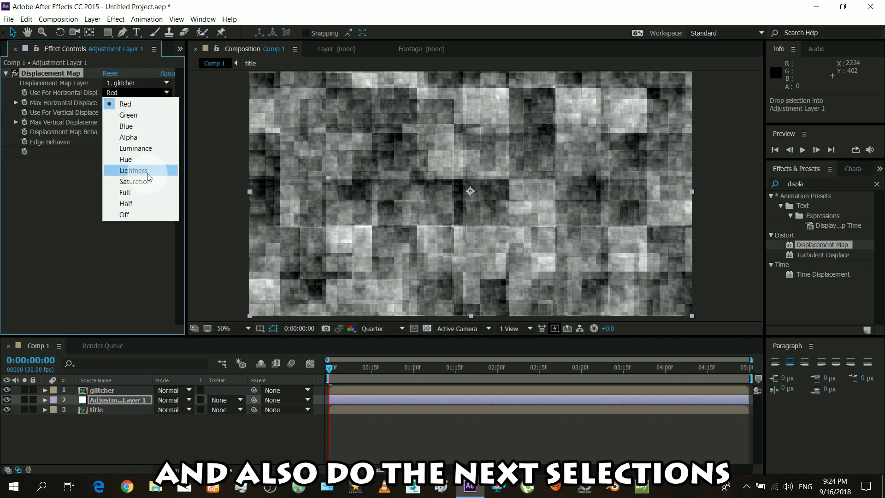
left_click(143, 148)
left_click(145, 112)
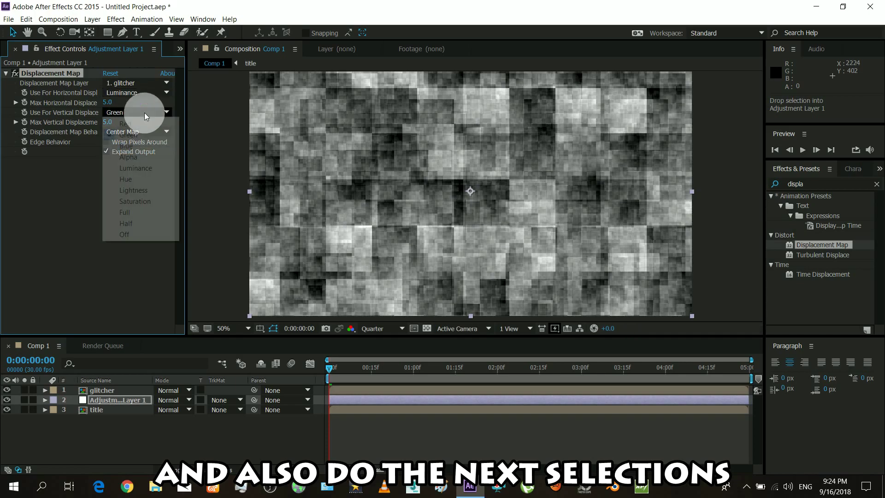
left_click(157, 168)
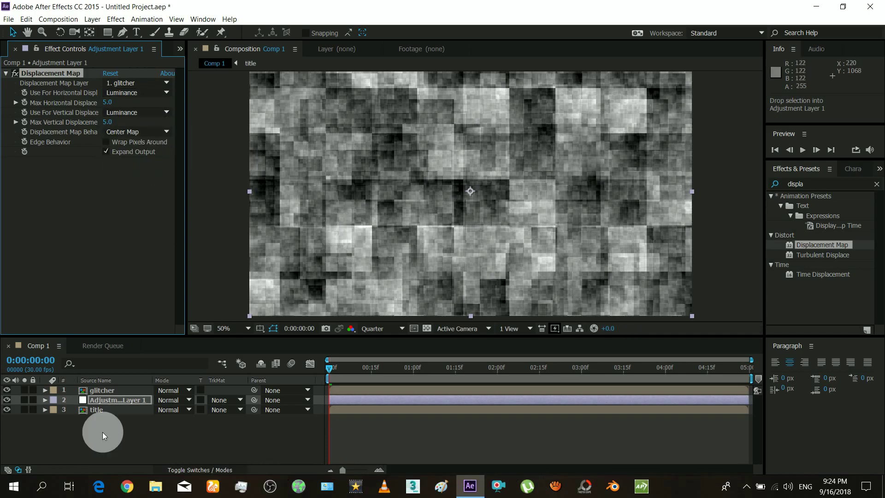
Hide the glitcher layer and play back the title animation.
left_click(100, 392)
left_click(7, 390)
key("space")
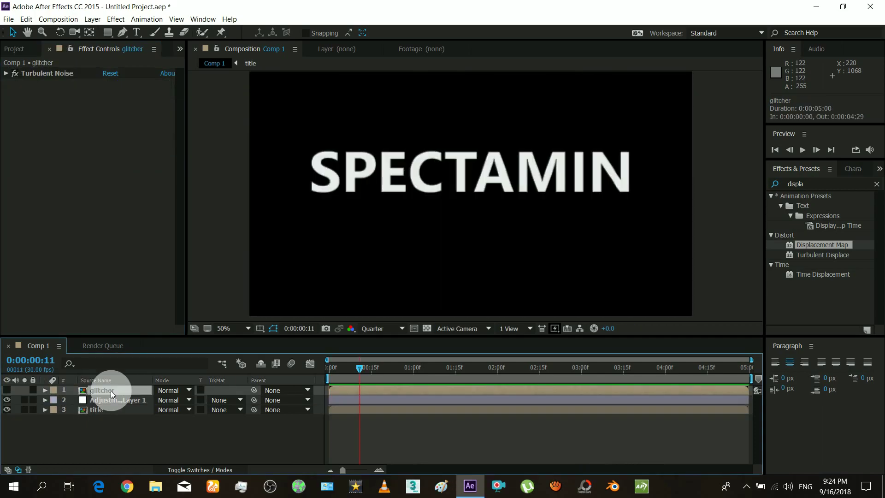
Move the Turbulent Noise effect from the glitcher layer onto the solid inside the glitcher composition, and return to Comp 1.
left_click(53, 73)
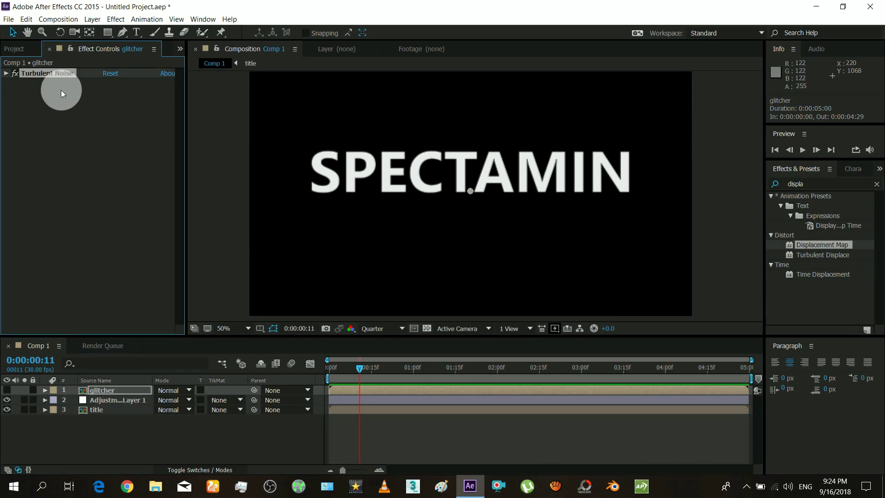
key("ctrl+x")
double_click(106, 391)
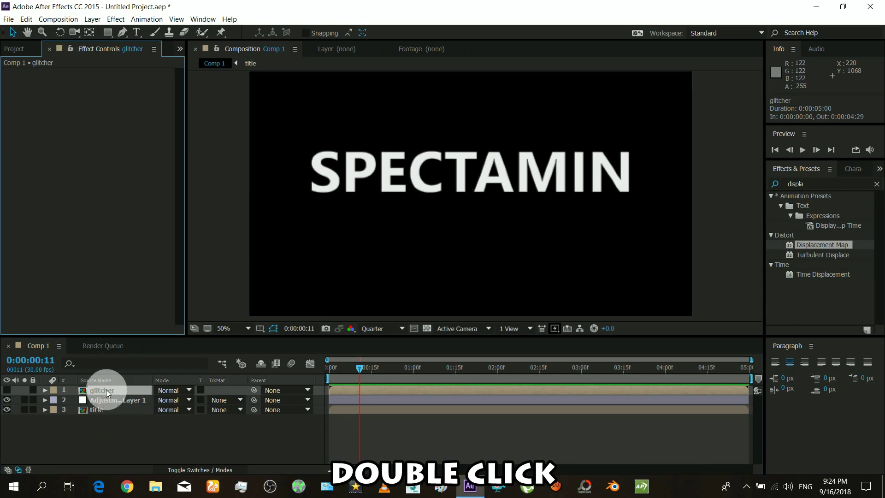
left_click(57, 125)
key("ctrl+v")
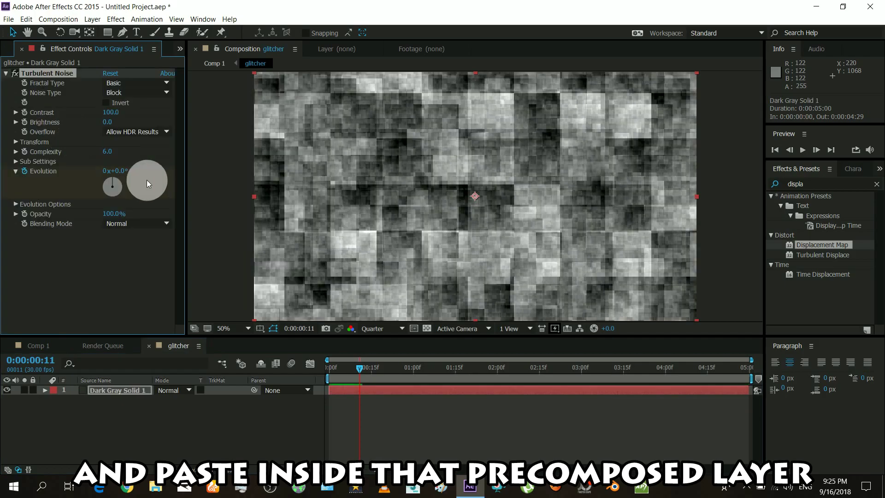
left_click(33, 346)
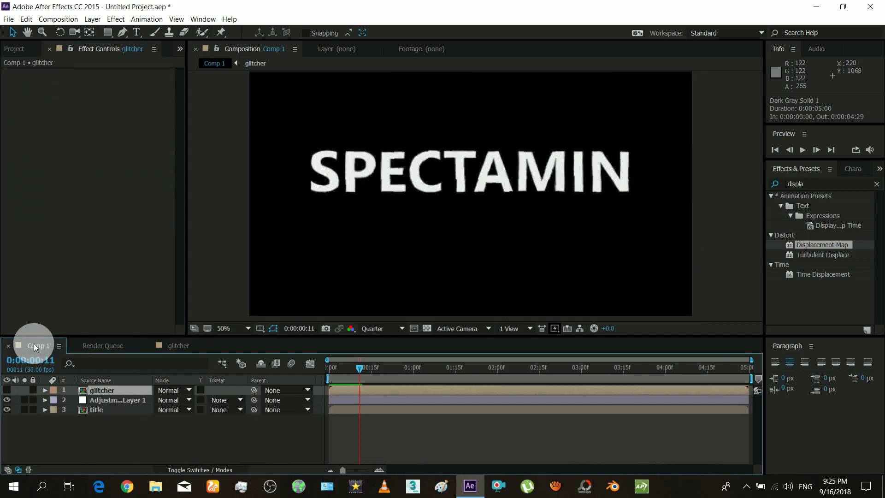
Set the adjustment layer's maximum horizontal and maximum vertical displacement to 100.
left_click(112, 401)
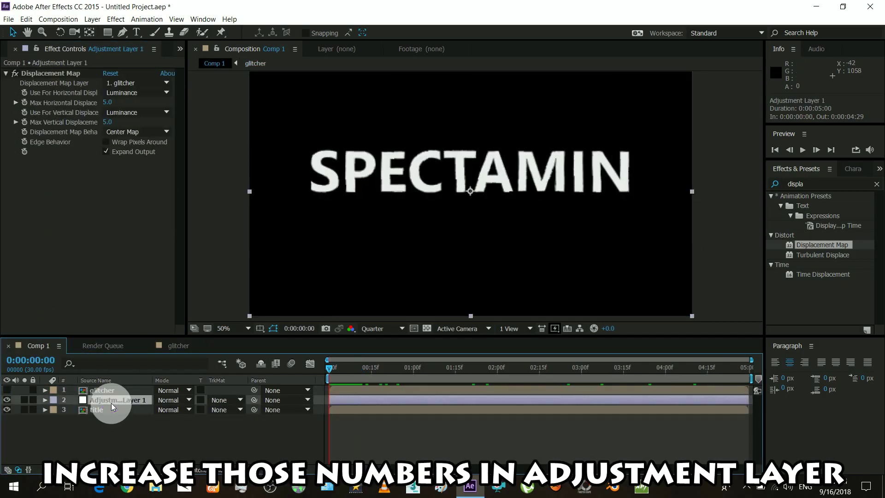
left_click(109, 103)
type("100")
left_click(111, 122)
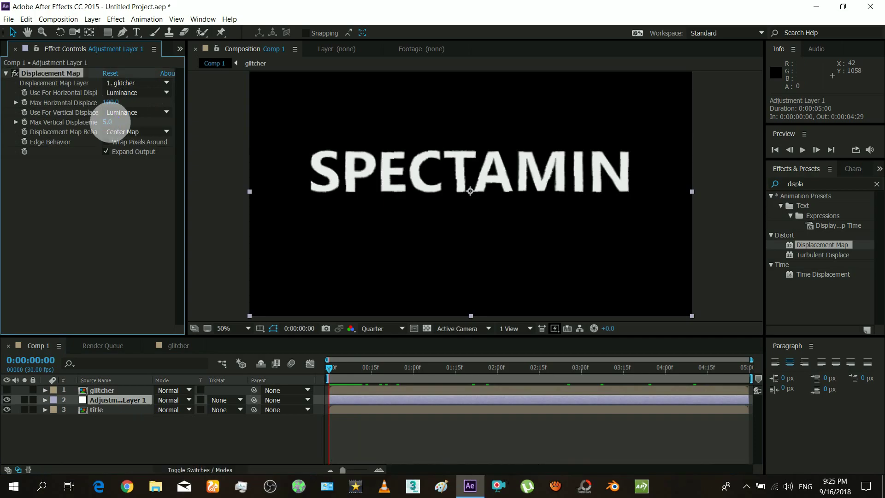
type("100")
key("Return")
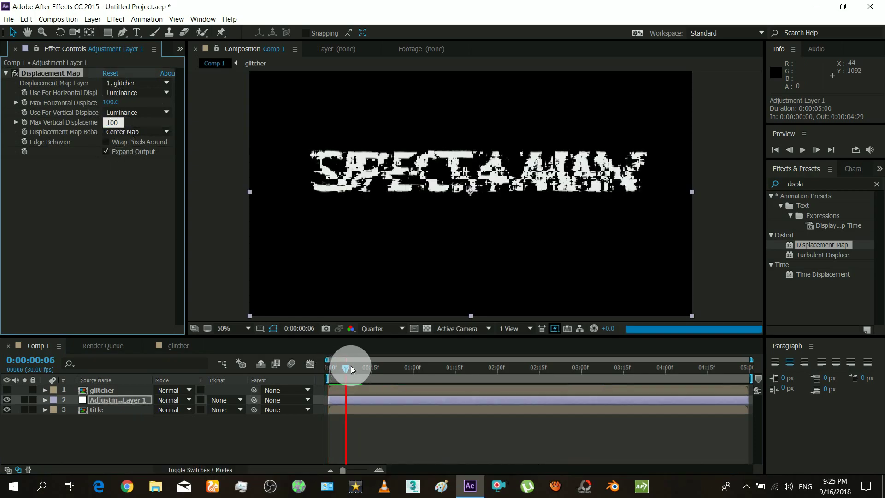
Play back the displaced title and set the composition preview resolution to Half.
left_click(802, 152)
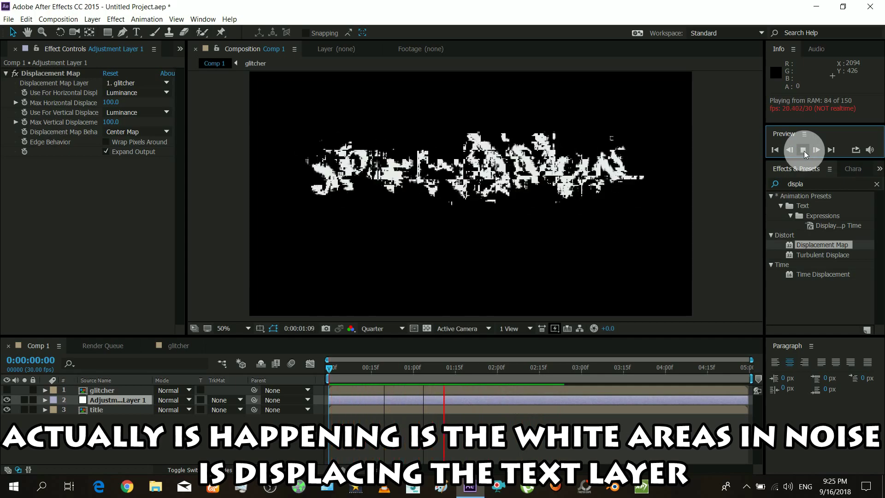
left_click(803, 150)
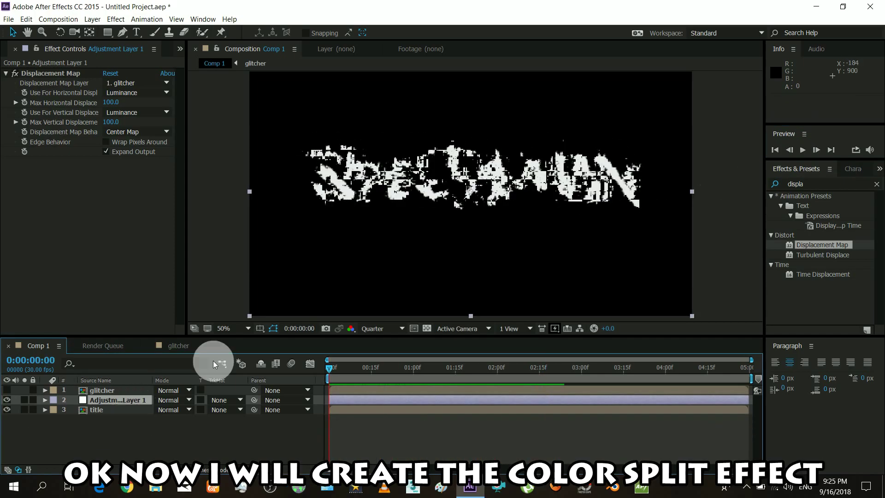
left_click(372, 328)
left_click(384, 367)
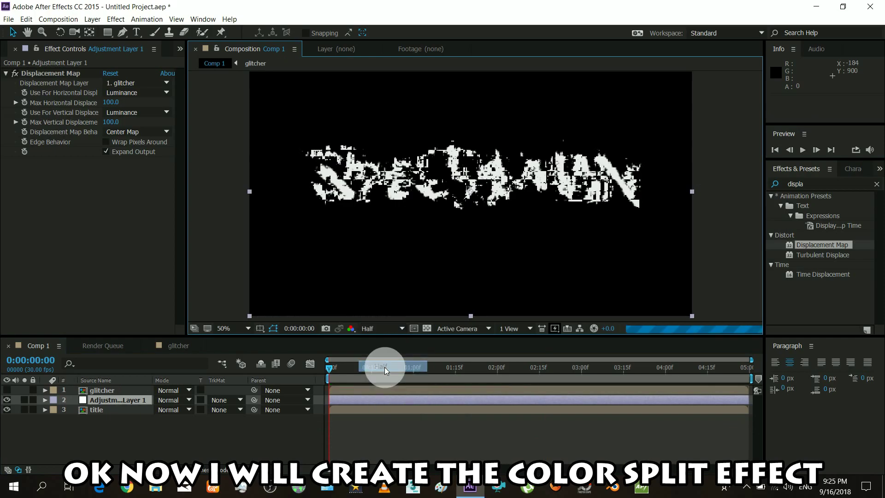
Duplicate the title layer and rename the upper copy title1 and the lower one title2.
left_click(105, 411)
key("ctrl+d")
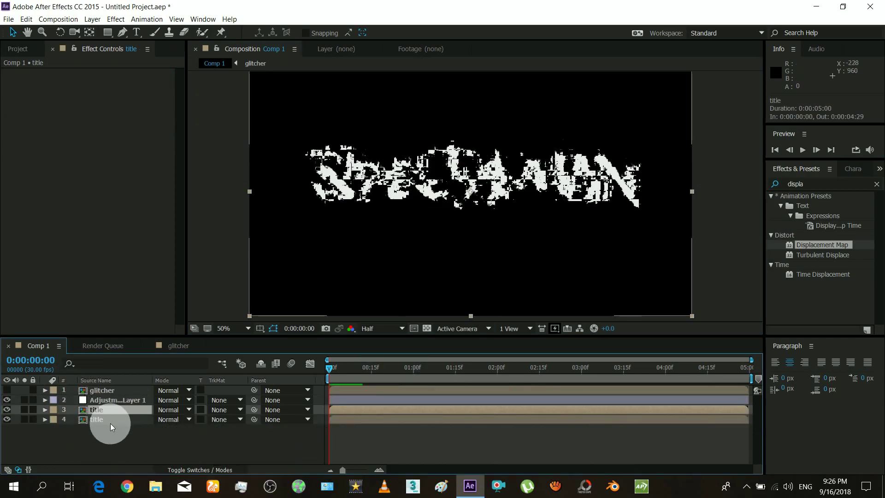
left_click(102, 410)
left_click(100, 419)
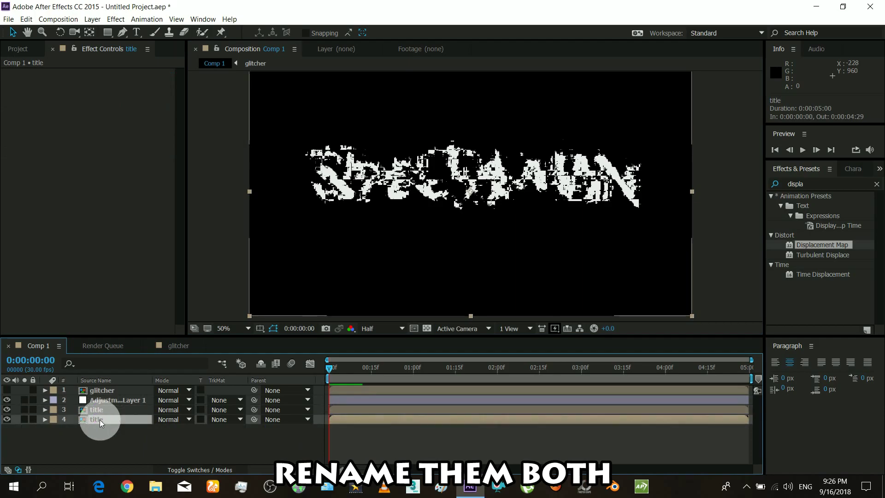
right_click(100, 420)
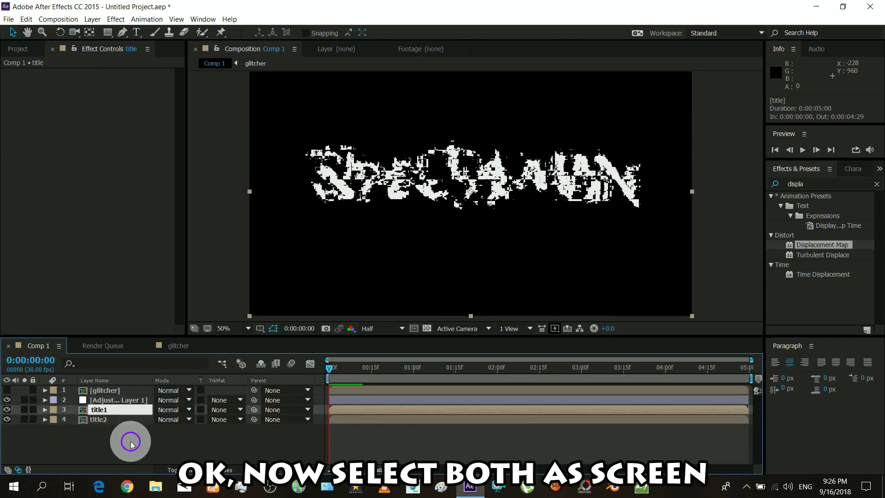
Set the blending mode of both the title1 and title2 layers to Screen.
left_click(119, 433)
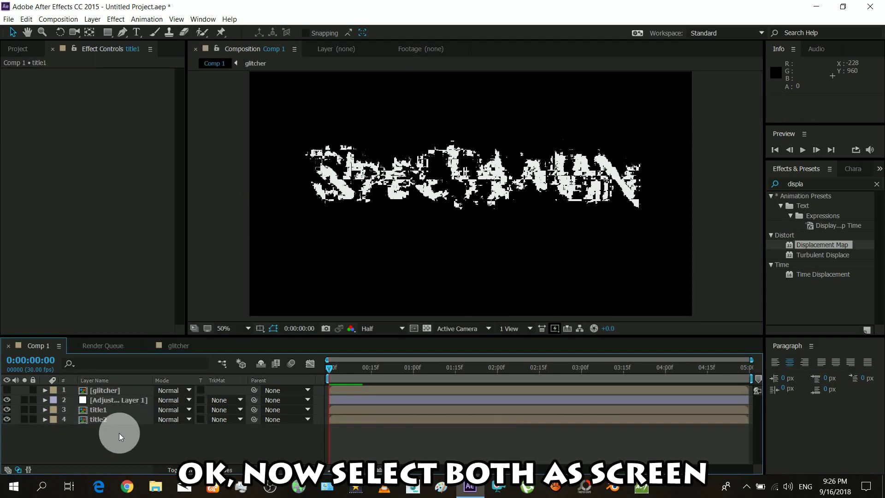
left_click(109, 416)
left_click(112, 407)
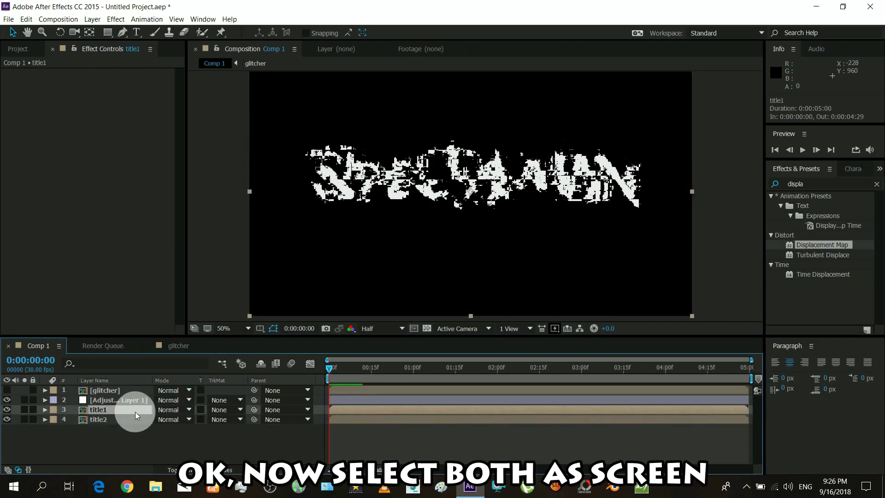
left_click(189, 409)
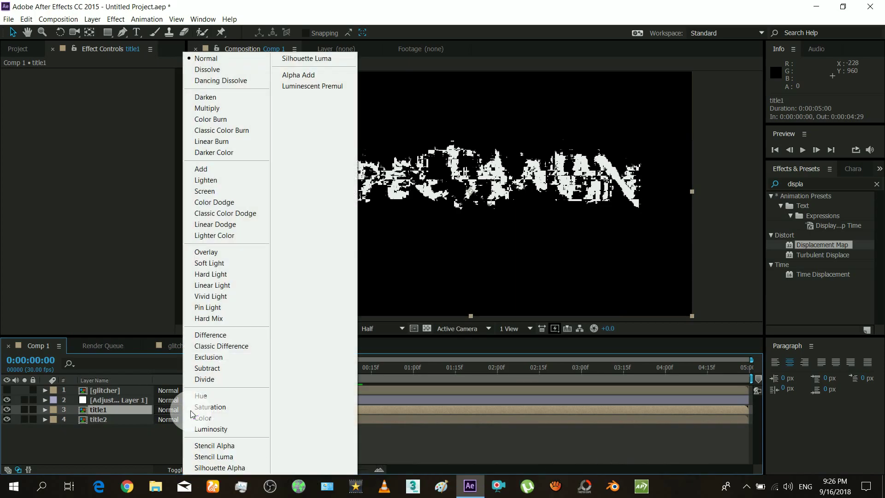
left_click(221, 191)
left_click(167, 409)
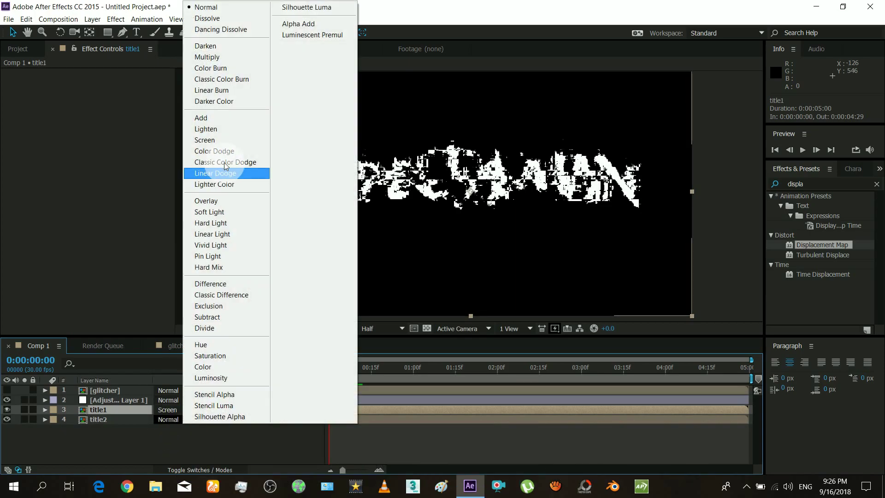
left_click(229, 140)
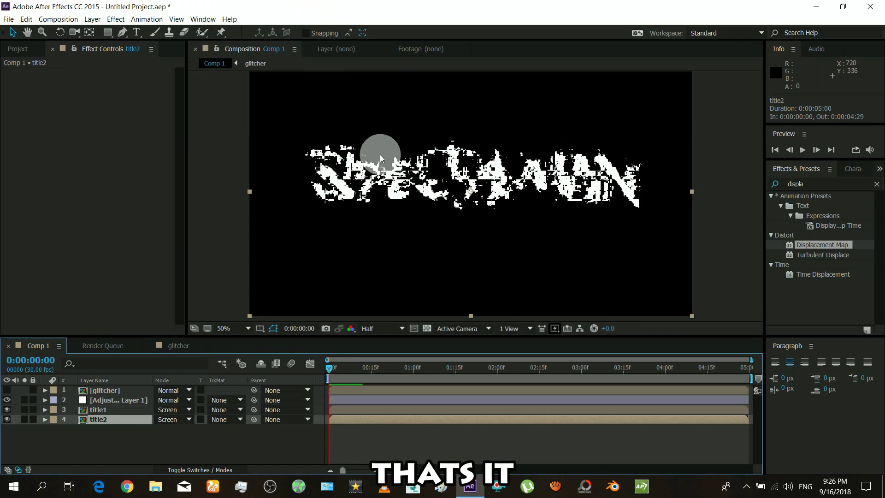
Hide the adjustment layer and apply the Fill effect to both title1 and title2.
left_click(8, 400)
left_click(98, 410)
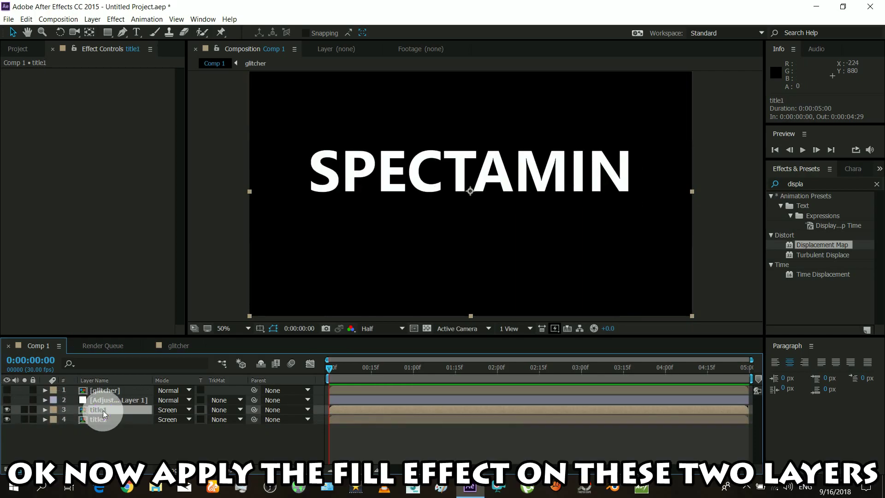
left_click(827, 187)
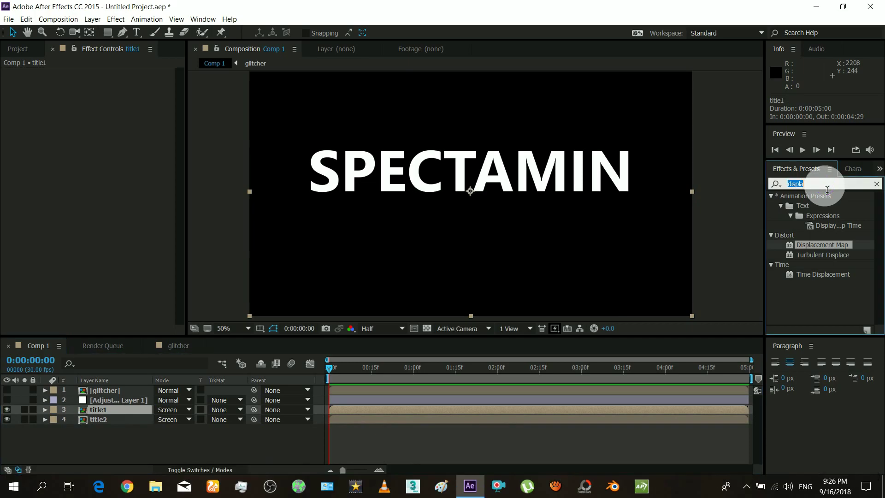
type("fill")
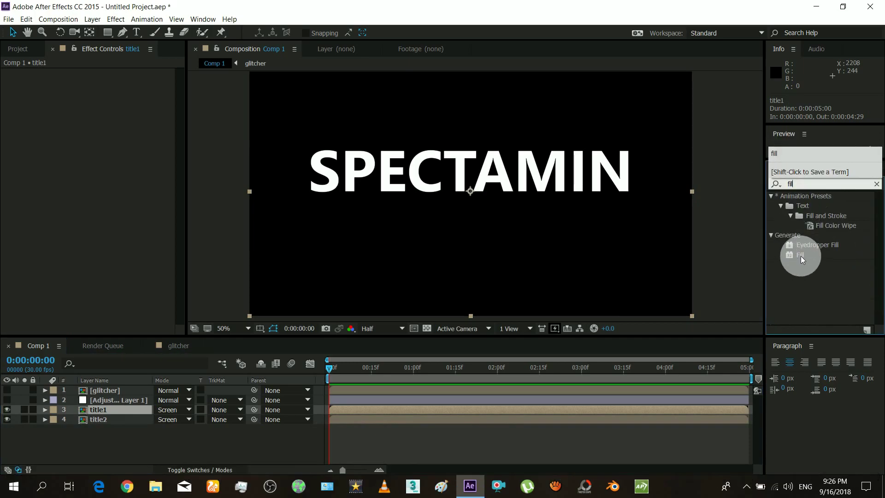
left_click_drag(801, 256, 93, 165)
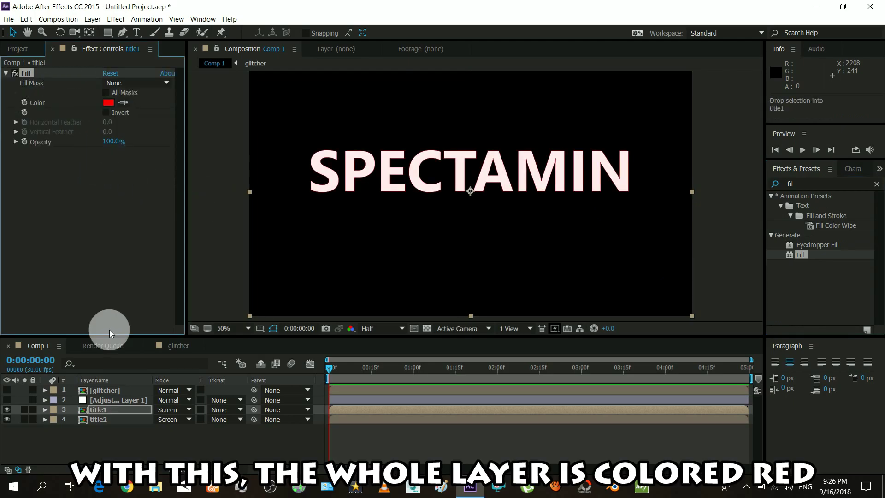
left_click(102, 419)
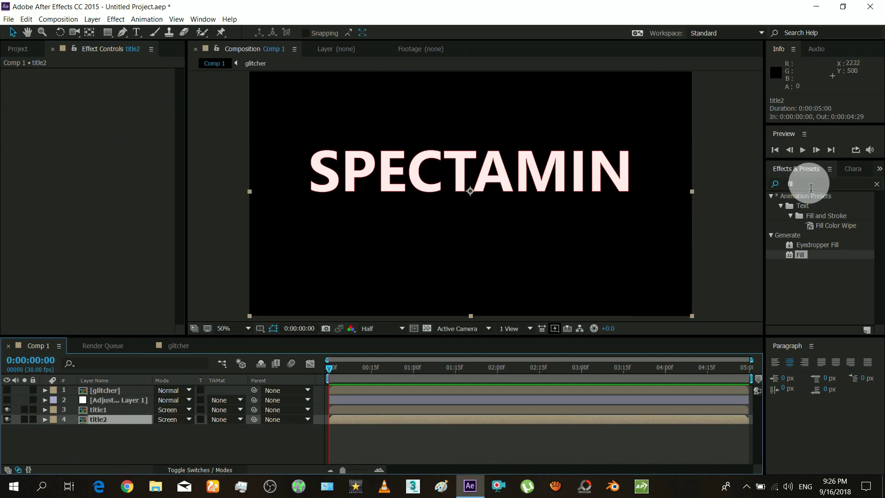
left_click_drag(795, 256, 112, 82)
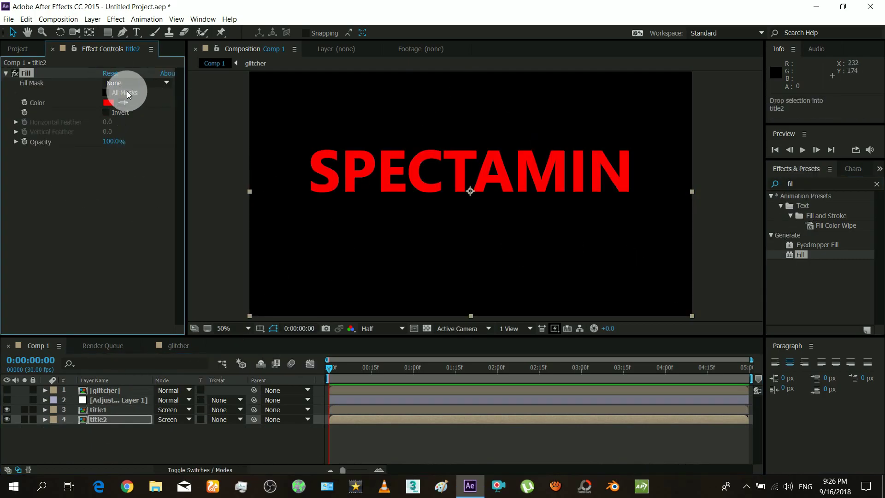
Set title2's Fill color to cyan with RGB values 0, 255, 255.
left_click(110, 378)
left_click(112, 101)
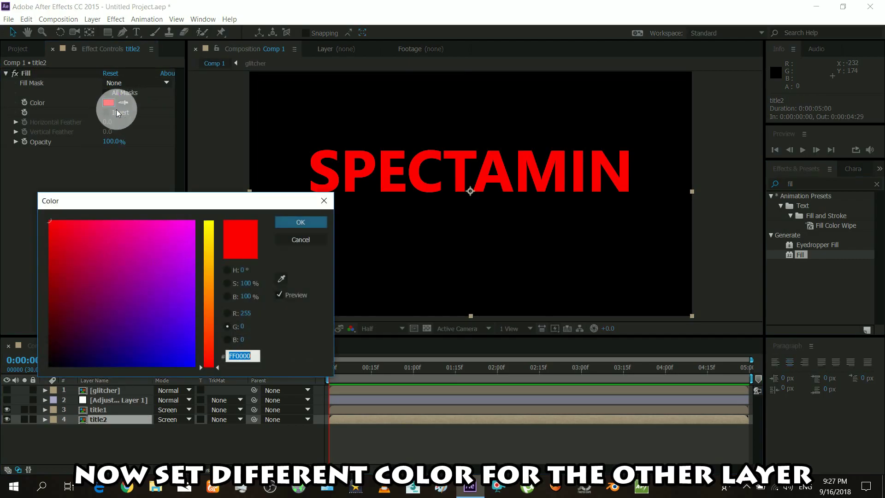
left_click(248, 313)
type("0")
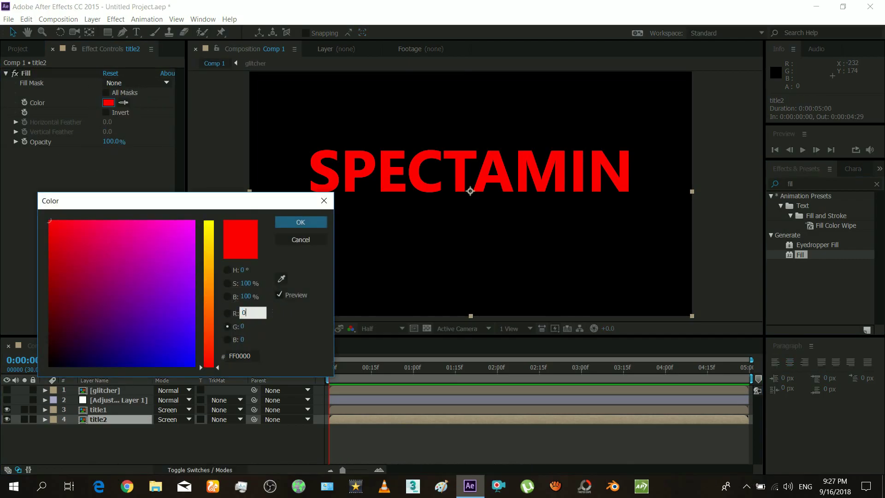
left_click(242, 326)
type("255")
left_click(242, 339)
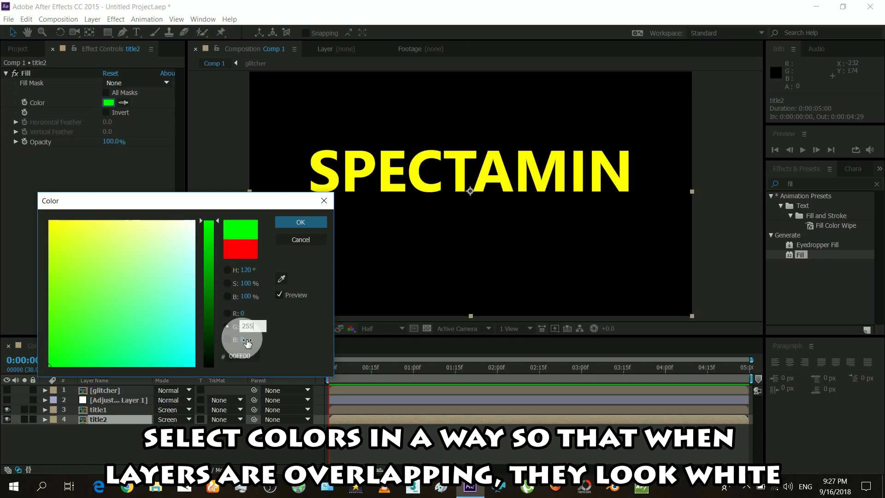
type("255")
left_click(307, 337)
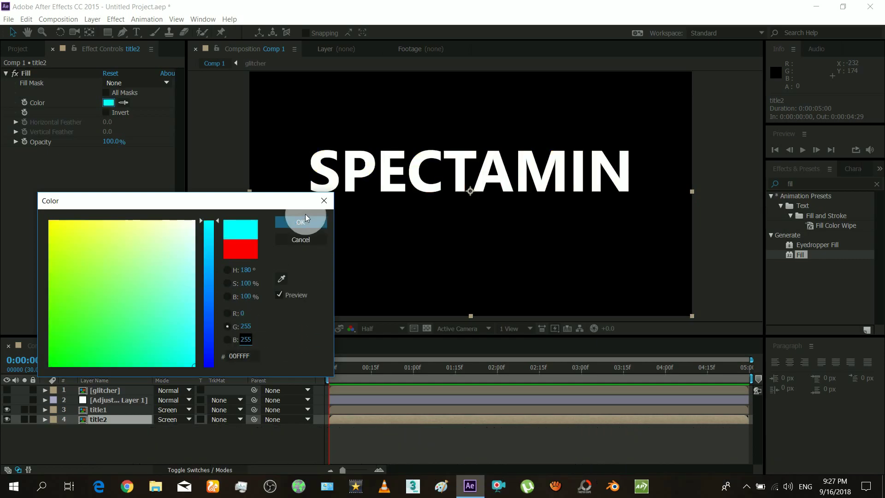
left_click(303, 219)
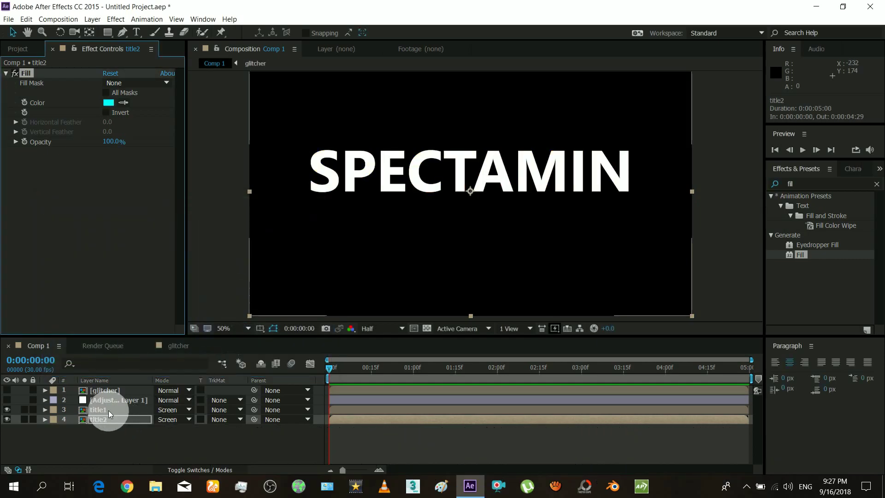
Set title1's Fill color to green with RGB values 0, 255, 0.
left_click(101, 410)
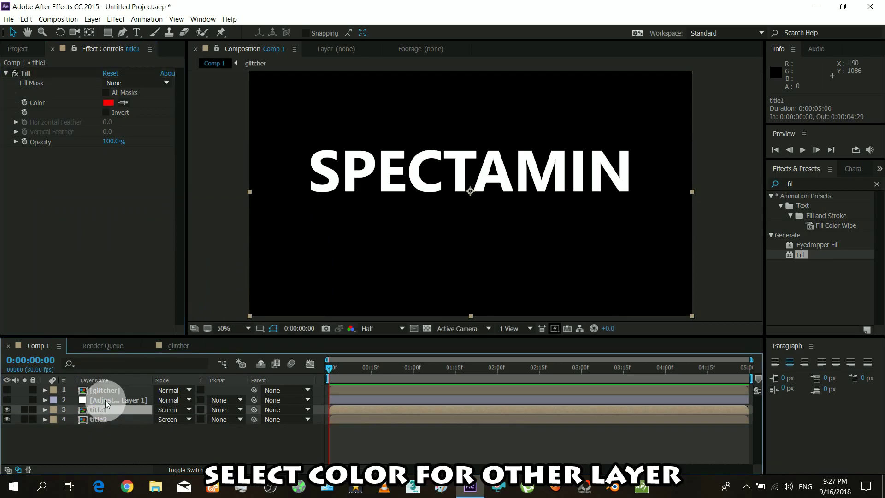
left_click(112, 104)
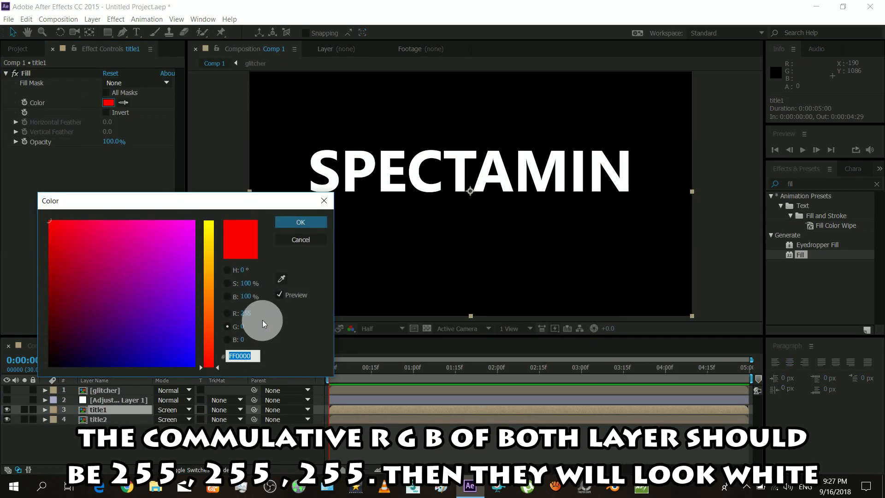
left_click(243, 327)
type("255")
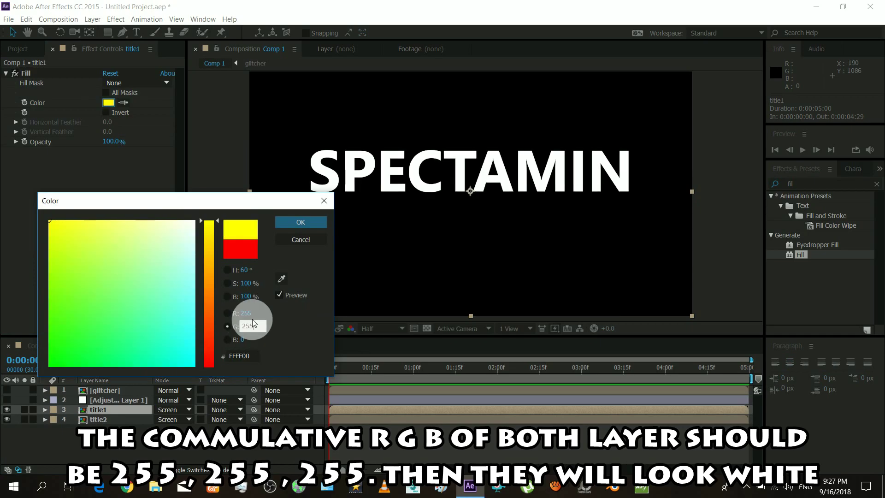
left_click(249, 314)
type("0")
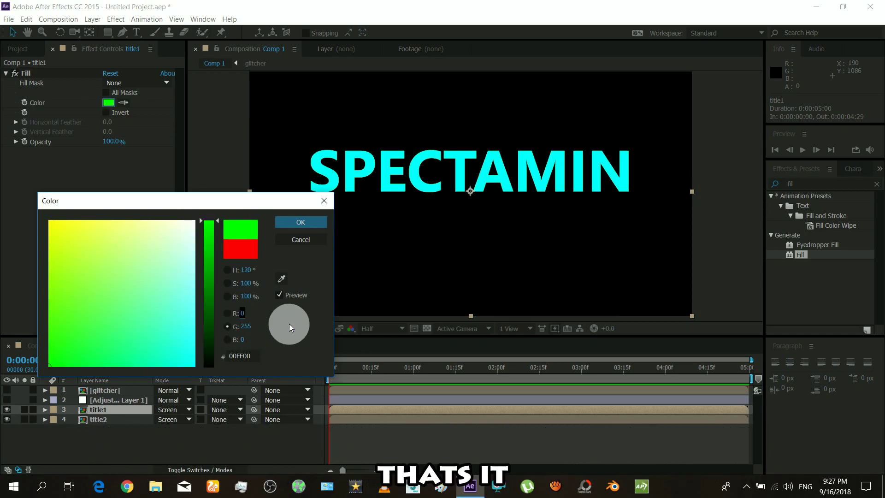
left_click(301, 222)
Move the title2 layer around in the composition to check how the two title colors separate.
left_click(98, 419)
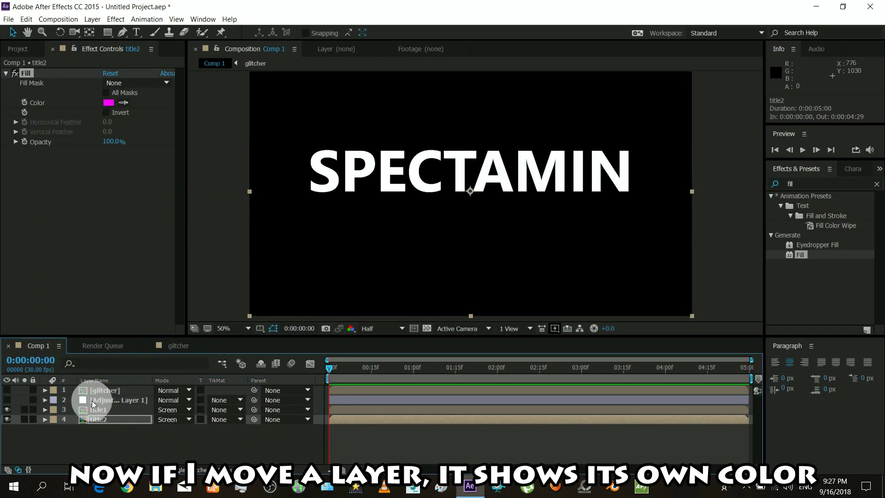
left_click(104, 418)
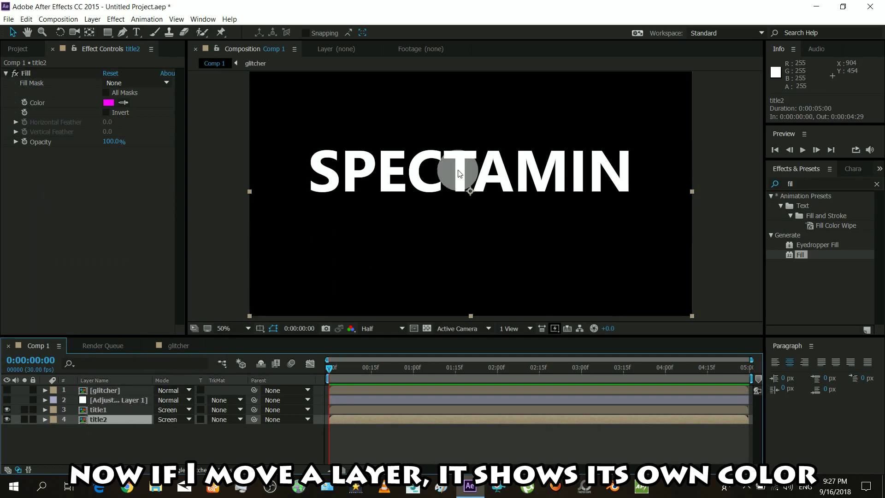
mouse_move(459, 170)
left_mouse_down()
mouse_move(446, 165)
mouse_move(459, 171)
left_mouse_up()
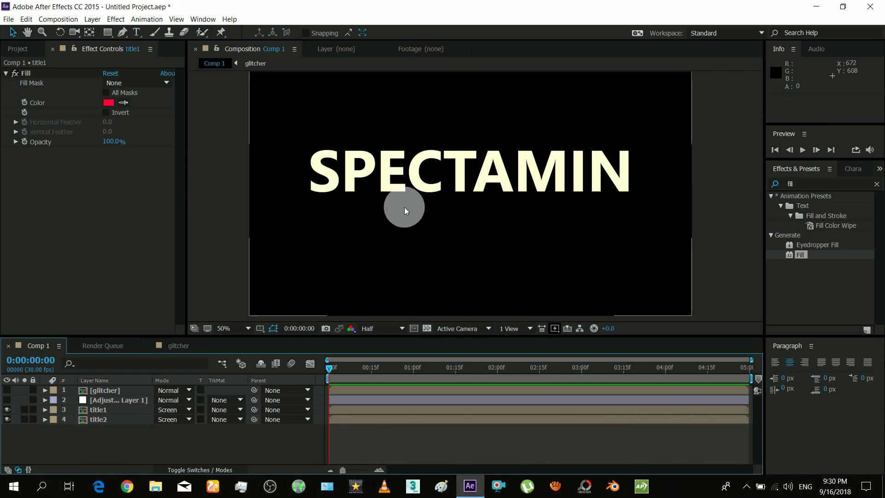
key("comma")
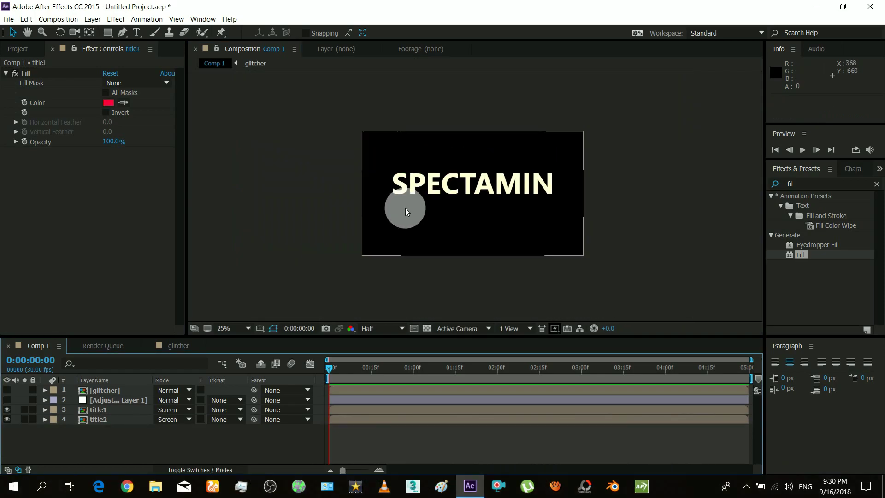
key("period")
mouse_move(329, 367)
left_mouse_down()
mouse_move(342, 367)
mouse_move(322, 371)
left_mouse_up()
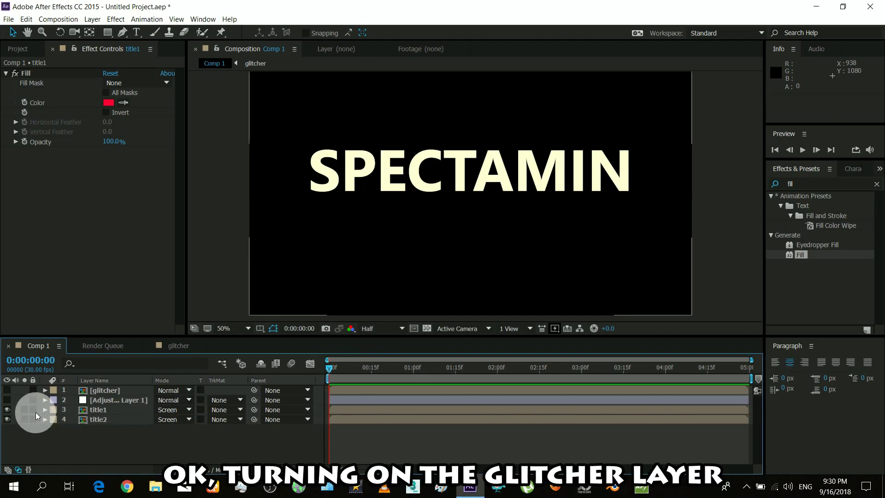
Make the adjustment layer visible again and set the composition preview resolution to Third.
left_click(6, 400)
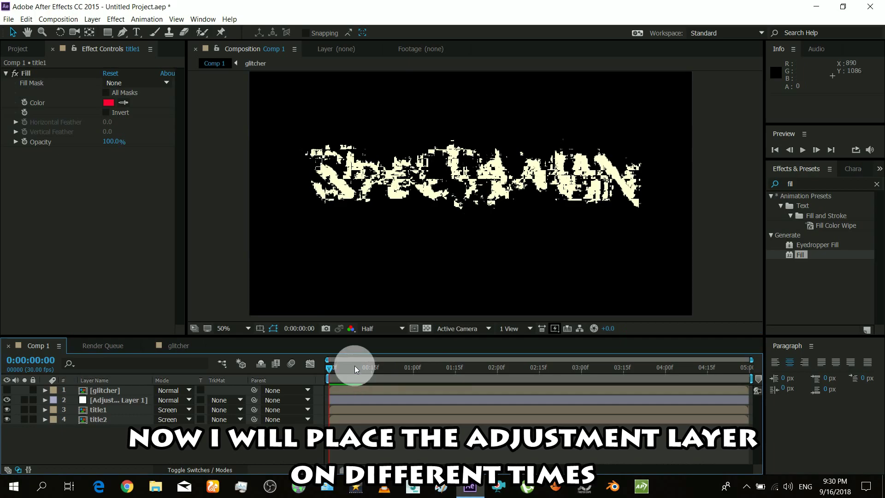
left_click(383, 327)
left_click(394, 378)
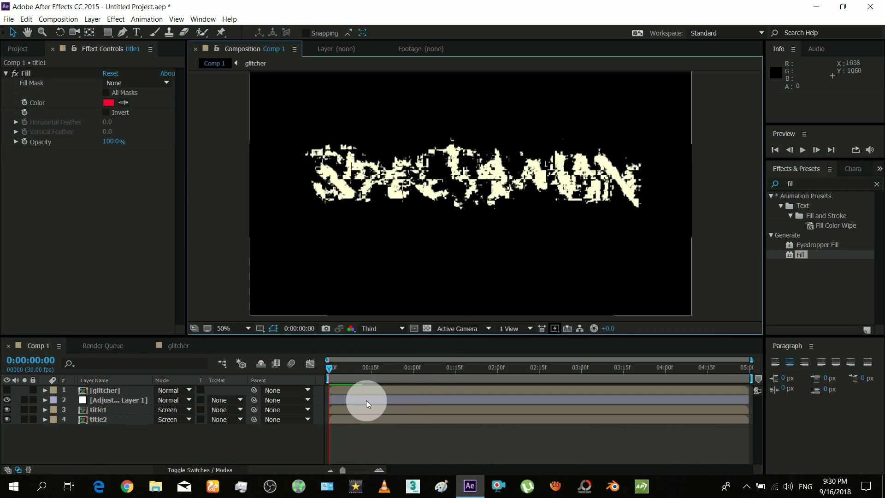
Trim the adjustment layer to a three-frame clip and place it at 0:00:00:12 in the timeline.
left_click_drag(366, 400, 338, 404)
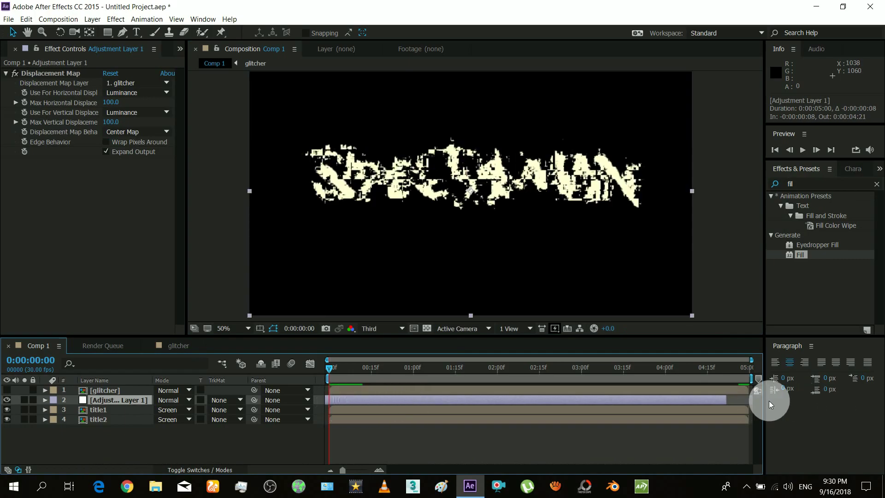
left_click_drag(737, 400, 367, 400)
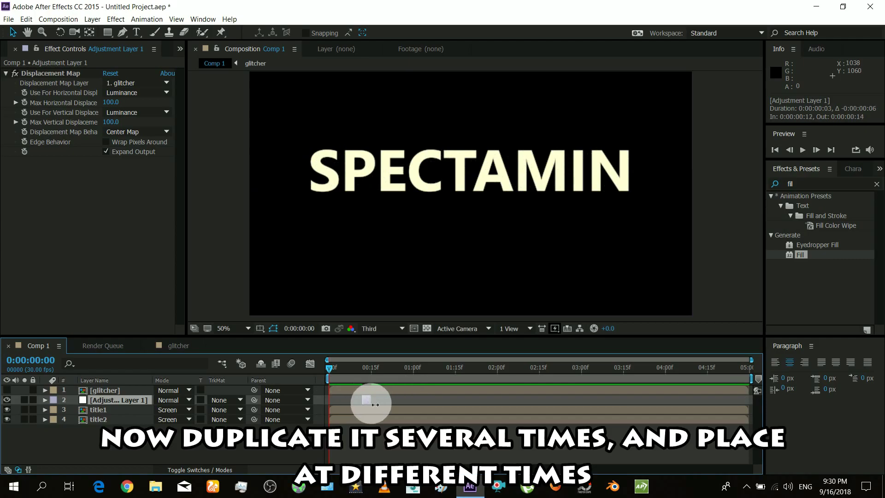
Duplicate the short adjustment layer five times and spread the copies across the timeline, placing one at 0:00:03:10.
key("ctrl+d")
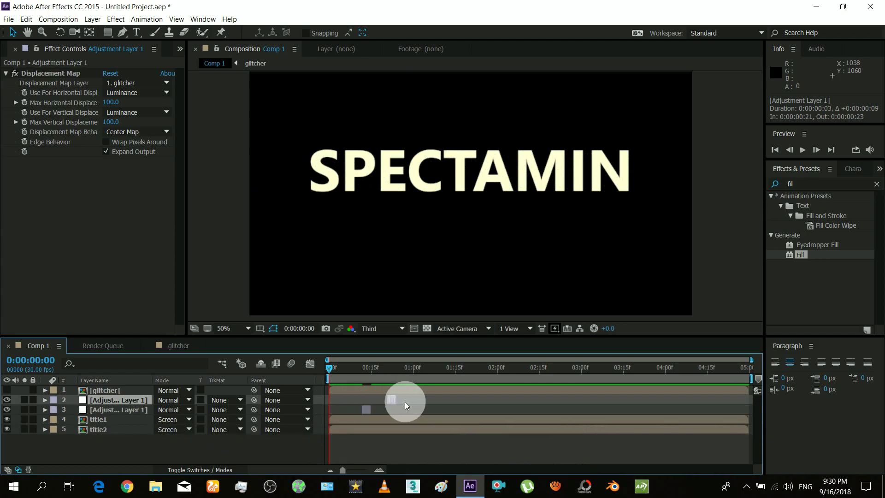
left_click_drag(405, 402, 655, 399)
key("ctrl+d")
key("ctrl+d")
key("ctrl+d")
left_click_drag(423, 419, 480, 419)
left_click_drag(450, 409, 611, 408)
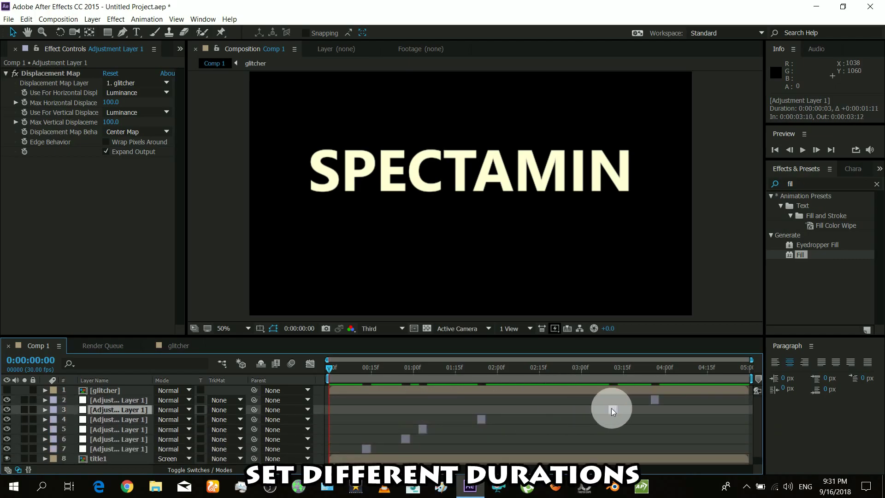
Give the adjustment layer clips different durations, with the last one running from 0:00:03:23 to 0:00:04:00, and preview the glitches from the start.
left_click_drag(481, 419, 518, 419)
left_click_drag(409, 439, 408, 427)
left_click(654, 400)
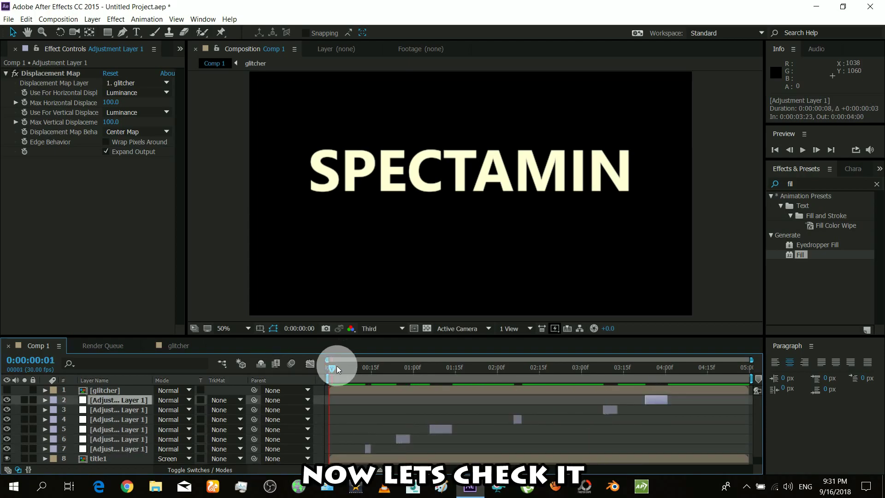
left_click(345, 368)
mouse_move(345, 367)
left_mouse_down()
mouse_move(589, 388)
mouse_move(654, 378)
mouse_move(329, 373)
left_mouse_up()
Show the Position property of the title2 layer in the timeline.
scroll(134, 423, "down", 1)
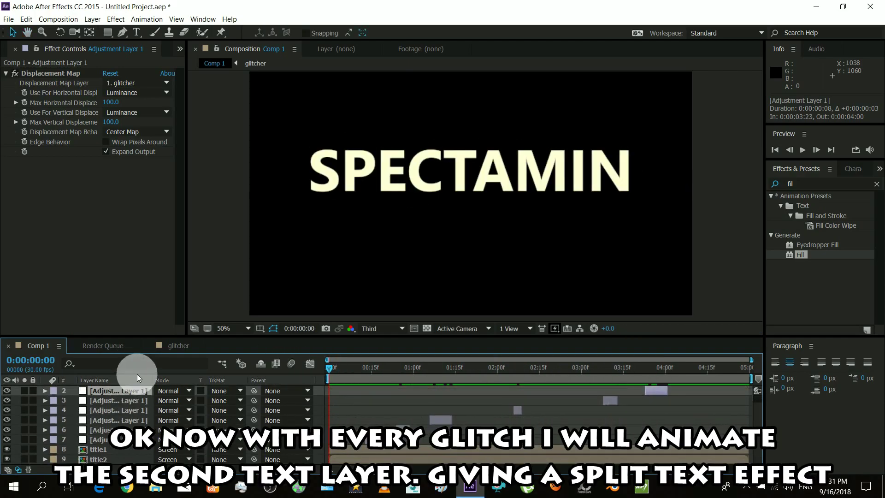
left_click(106, 459)
left_click(45, 460)
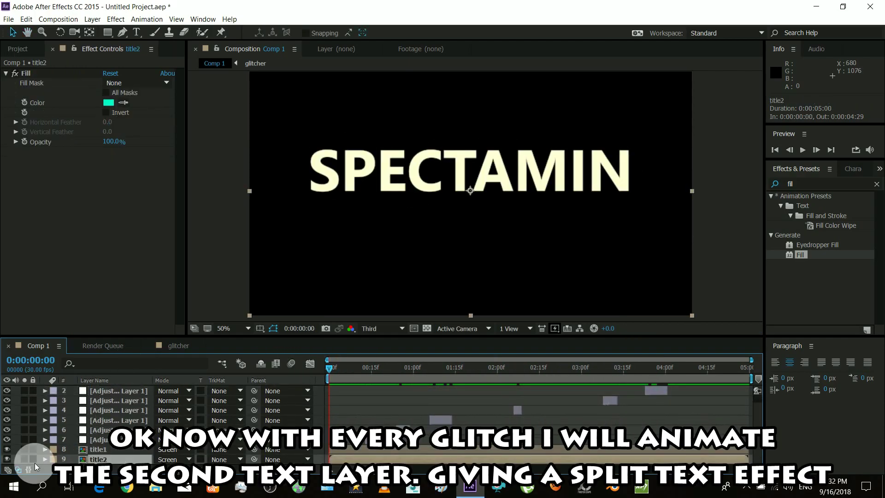
scroll(69, 457, "down", 1)
left_click(118, 452)
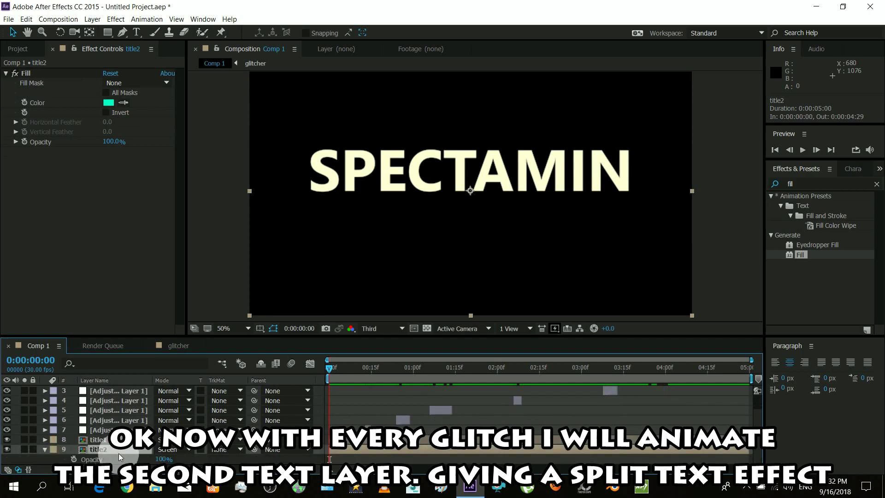
key("p")
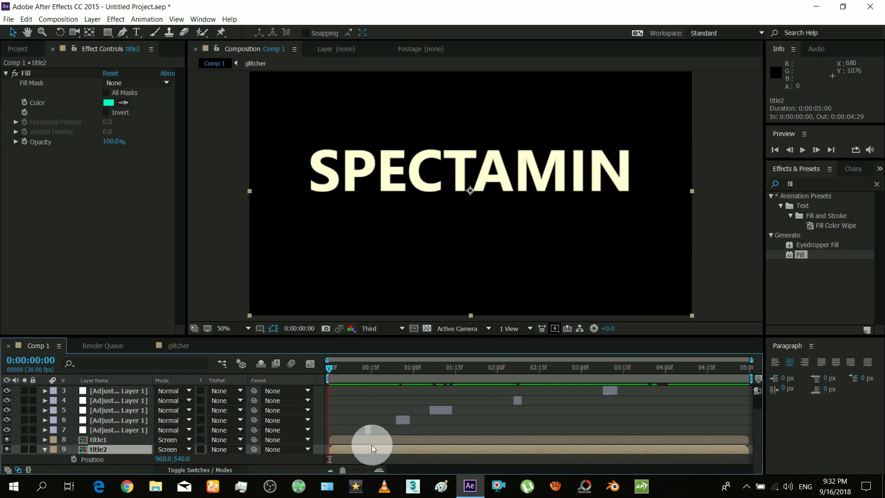
Keyframe title2's Position at 0:00:00:12, and at 0:00:00:13 shift the layer to 940, 548.
scroll(345, 447, "up", 3, "alt")
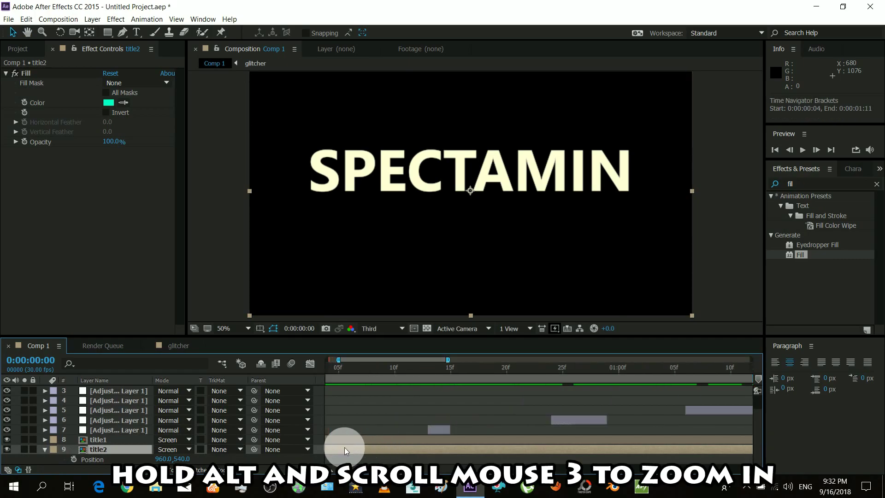
scroll(345, 447, "up", 2, "alt")
scroll(421, 403, "left", 2)
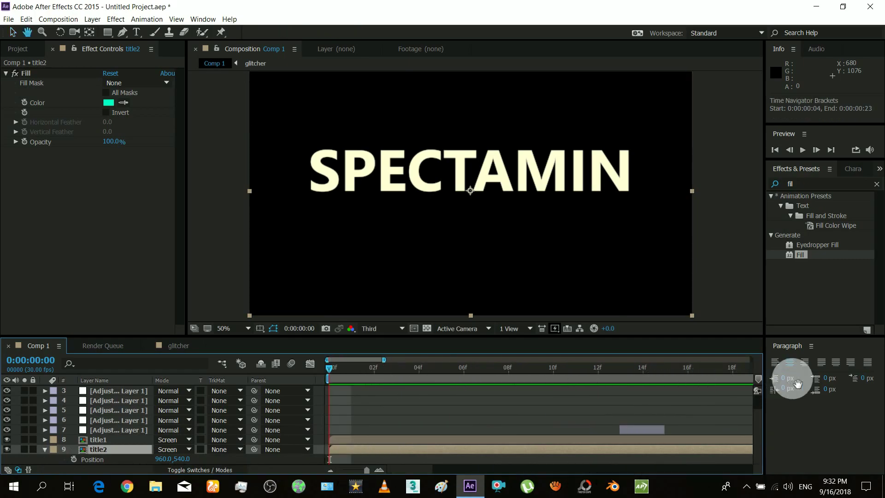
left_click(602, 366)
mouse_move(601, 366)
left_mouse_down()
mouse_move(613, 366)
mouse_move(604, 367)
left_mouse_up()
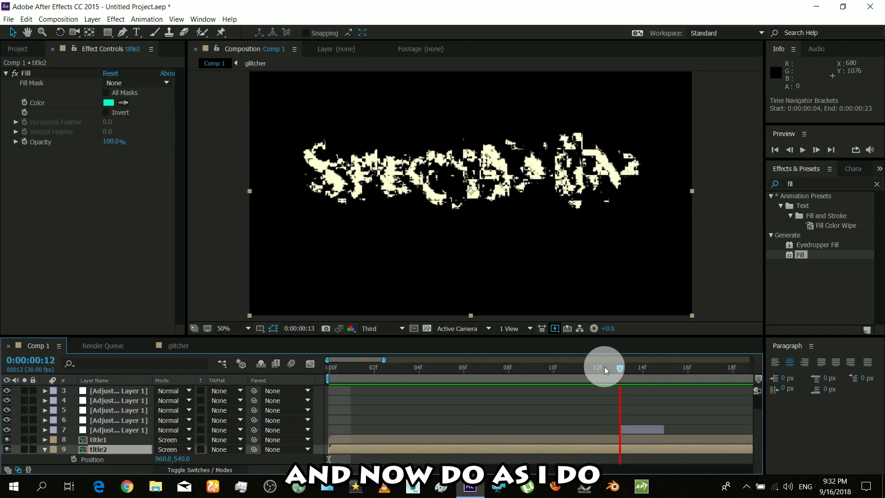
left_click(74, 459)
mouse_move(607, 372)
left_mouse_down()
mouse_move(599, 367)
mouse_move(621, 368)
left_mouse_up()
left_click_drag(425, 193, 420, 196)
left_click(621, 467)
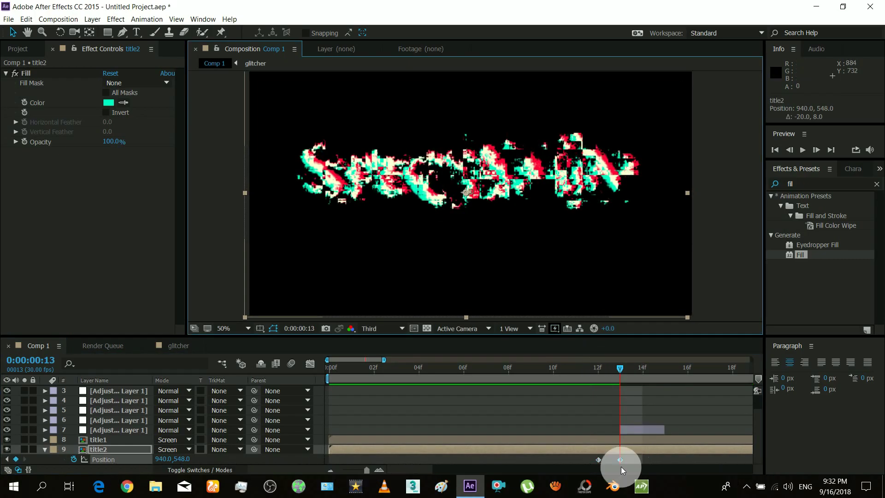
At the glitch's last frame, 0:00:00:15, offset title2 to Position 980, 534 in the opposite direction.
left_click(599, 460)
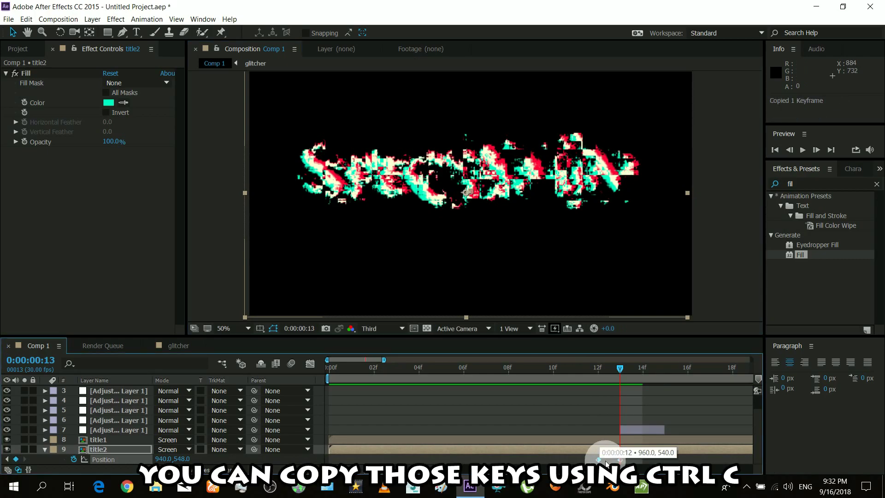
left_click(663, 366)
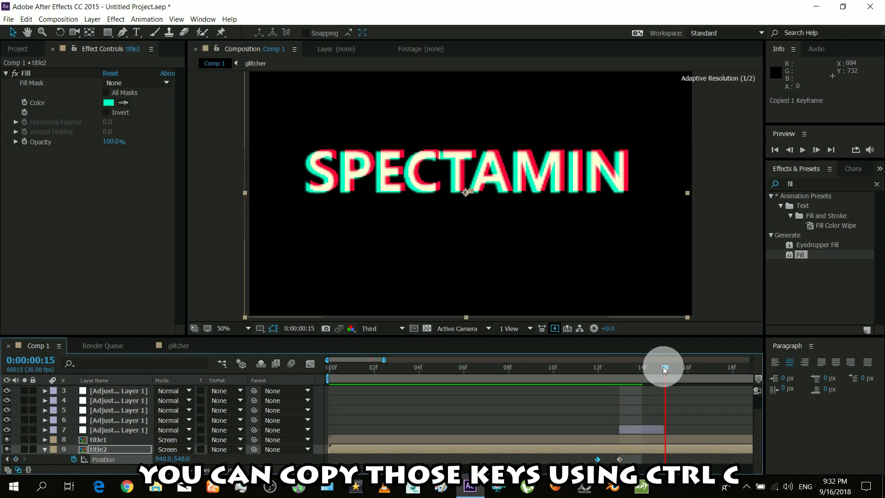
left_click_drag(663, 367, 607, 371)
left_click(537, 189)
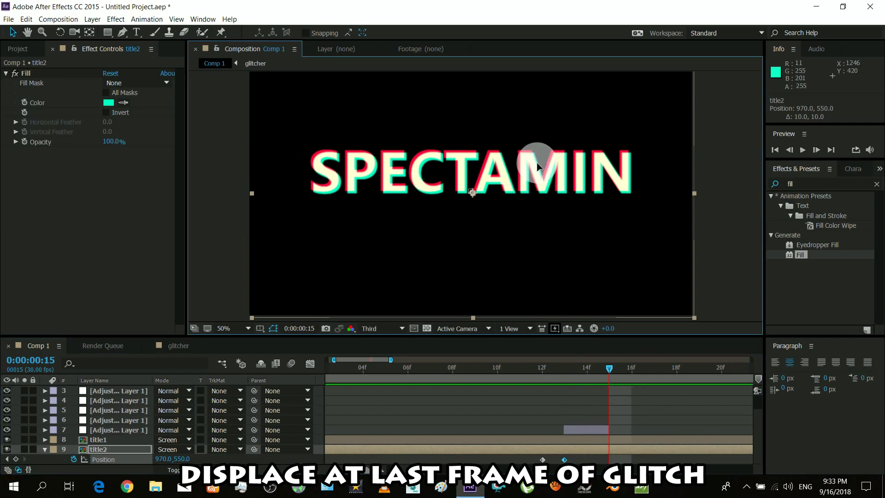
left_click_drag(536, 163, 538, 159)
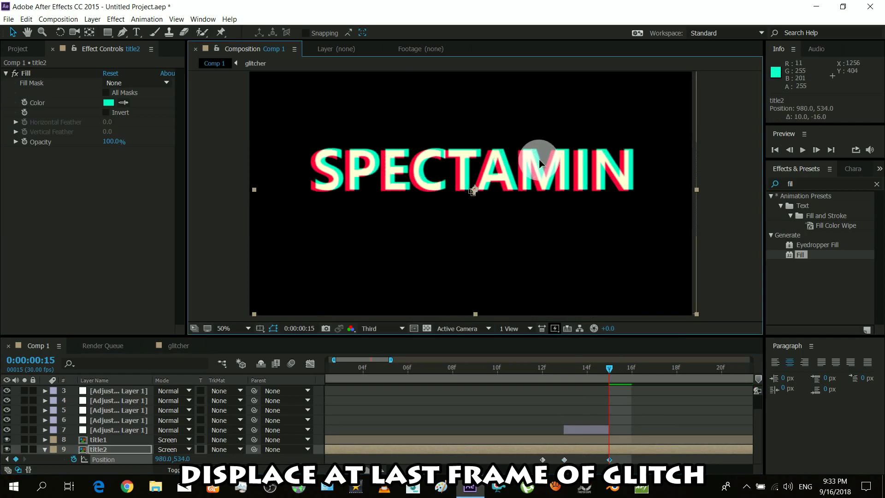
Copy title2's first Position keyframe and paste it at 0:00:00:16 to return the layer to 960, 540.
left_click(543, 459)
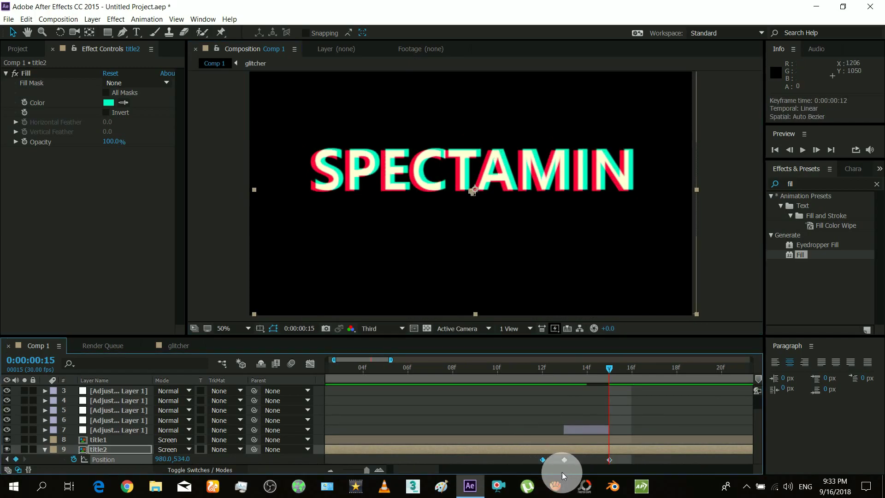
left_click(628, 458)
left_click(623, 369)
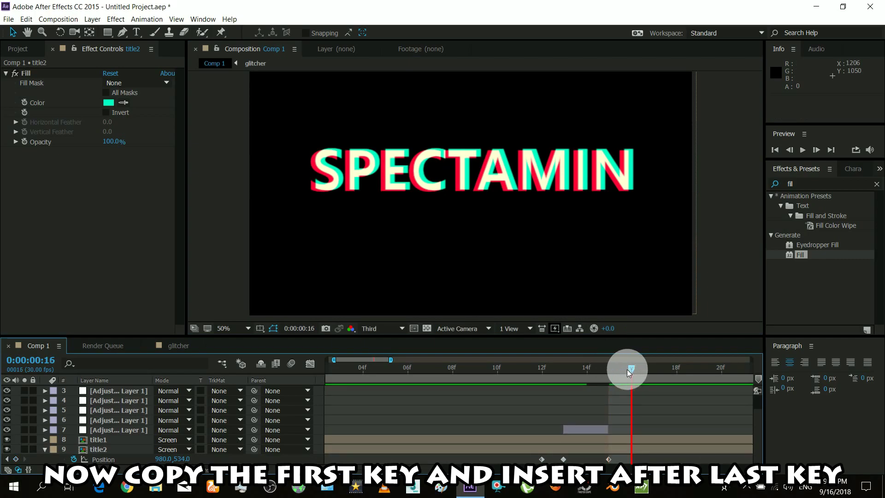
left_click(650, 432)
left_click(627, 459)
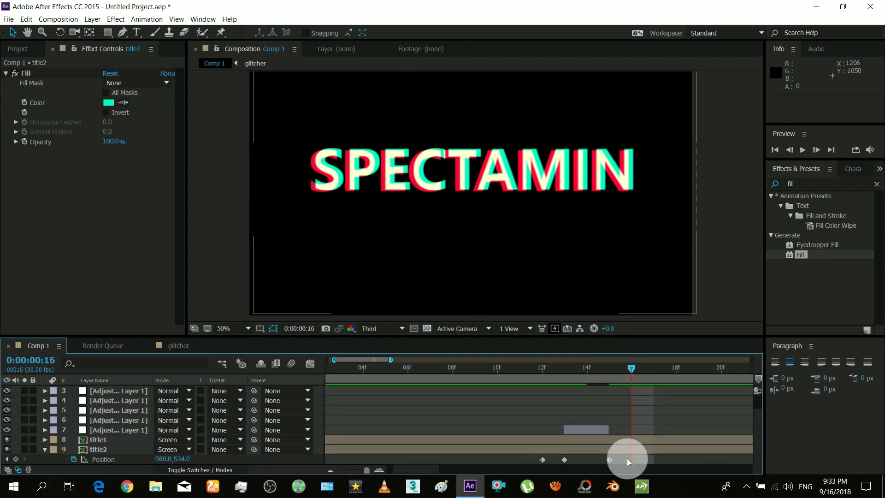
left_click(611, 391)
left_click(542, 459)
key("ctrl+c")
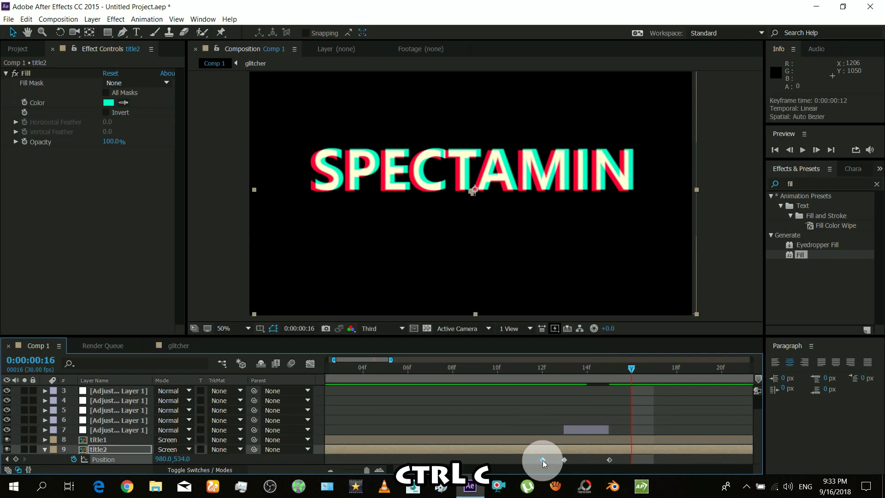
key("ctrl+v")
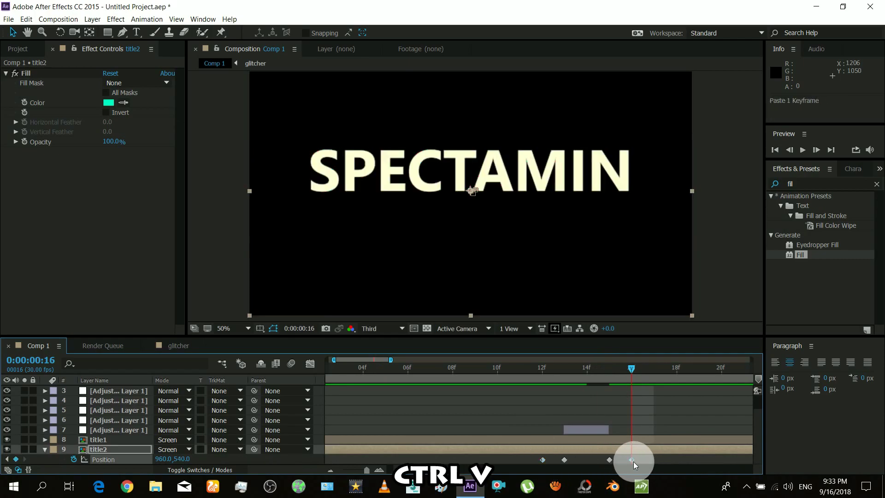
Move title2's last two Position keyframes one frame earlier, to 0:00:00:14 and 0:00:00:15, and check the glitch.
left_click_drag(627, 359, 585, 383)
left_click(607, 463)
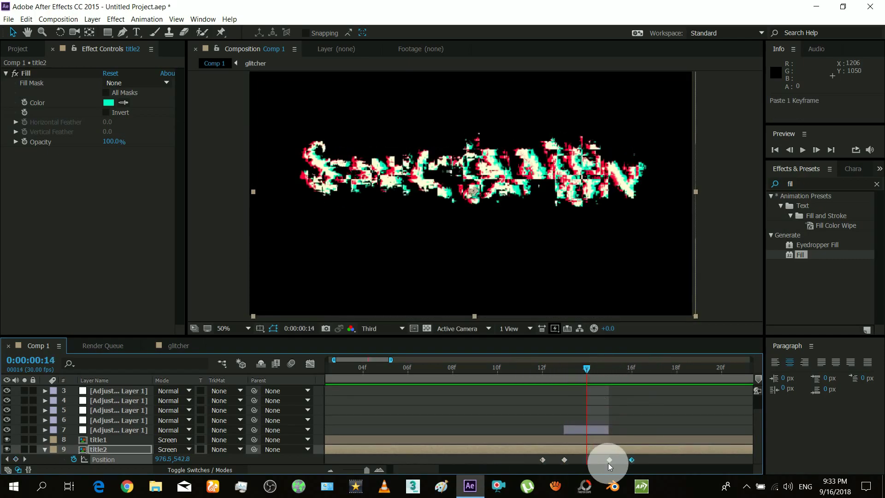
left_click_drag(604, 462, 592, 461)
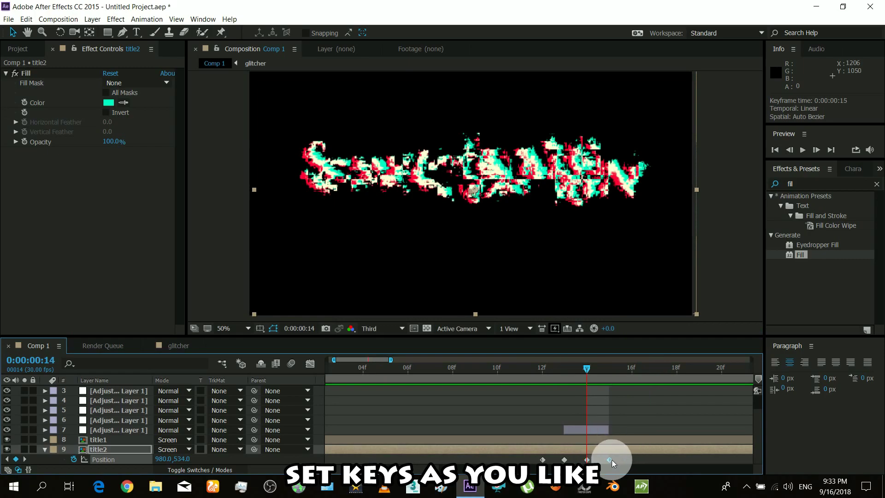
left_click_drag(565, 373, 613, 380)
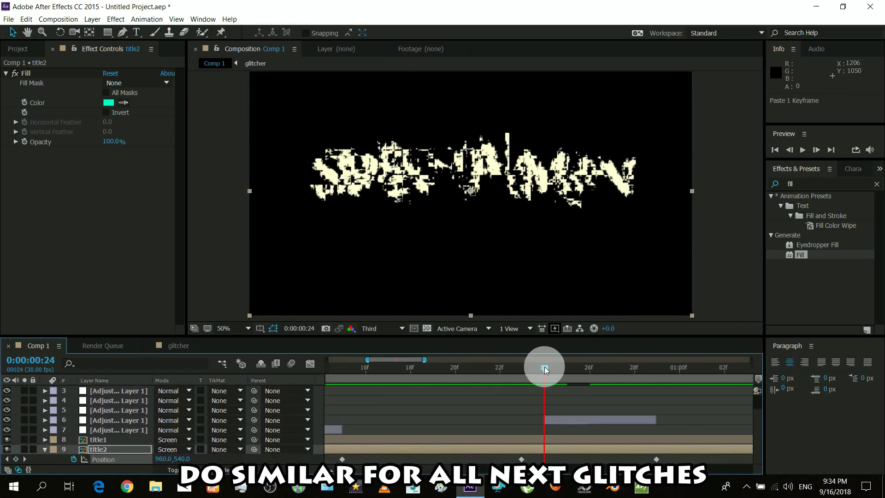
Offset title2 with Position keyframes during each remaining glitch, returning it to 960, 540 between them, and review the timeline.
left_click_drag(510, 206, 516, 210)
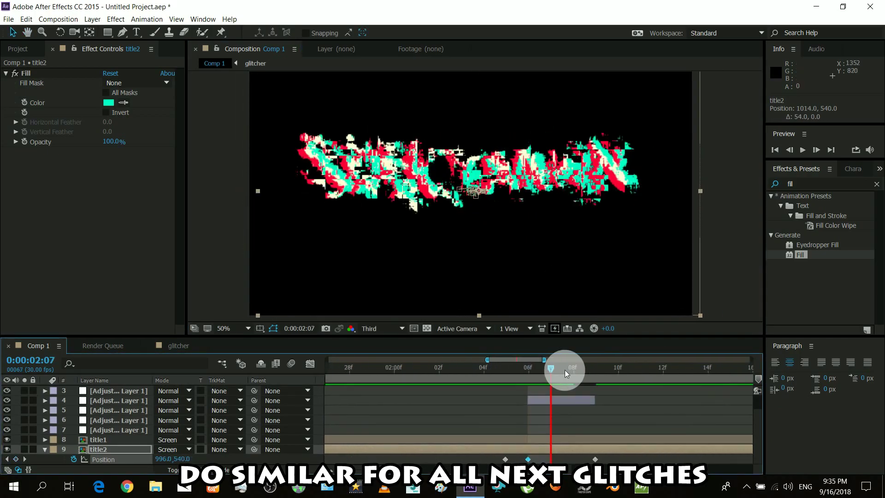
left_click_drag(565, 370, 609, 460)
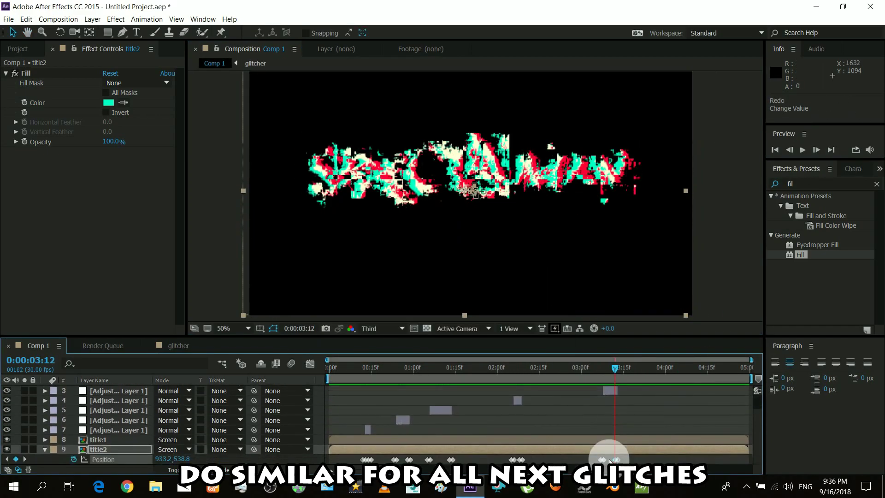
left_click_drag(560, 369, 438, 370)
left_click(616, 422)
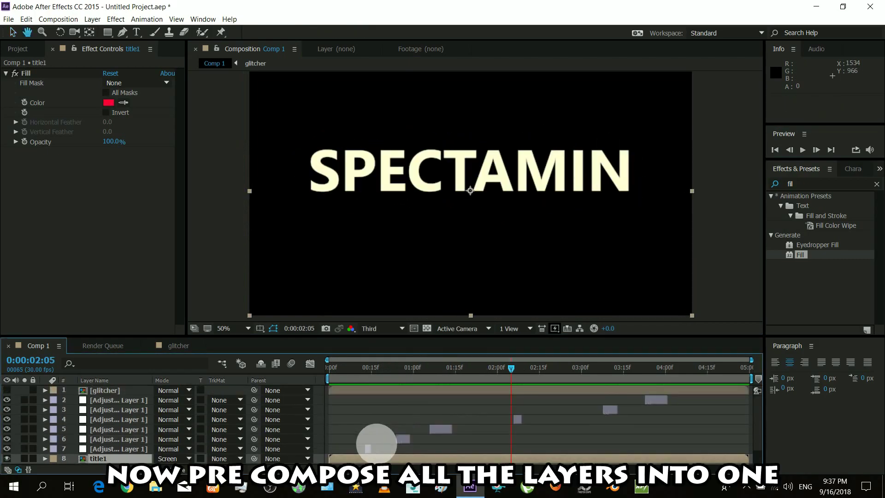
Pre-compose all nine layers into a new composition named "glitch title" with all attributes moved, and preview its glitches.
scroll(111, 401, "down", 1)
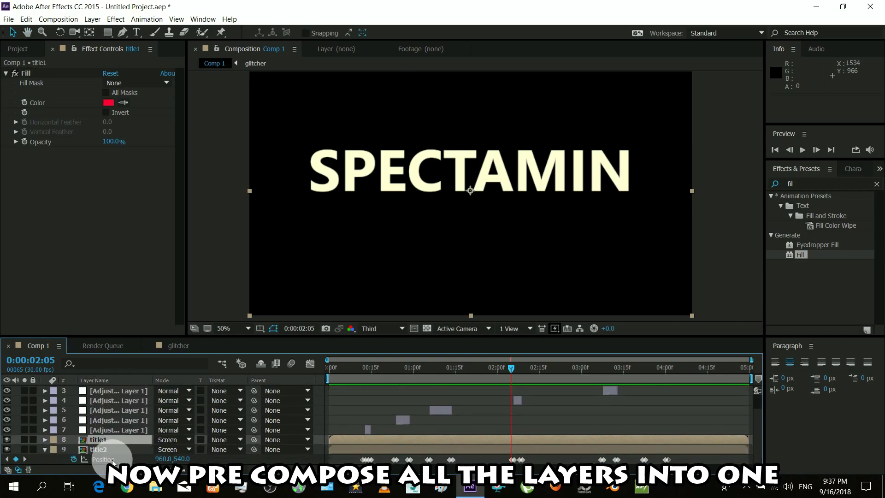
left_click(98, 449)
scroll(101, 457, "up", 2)
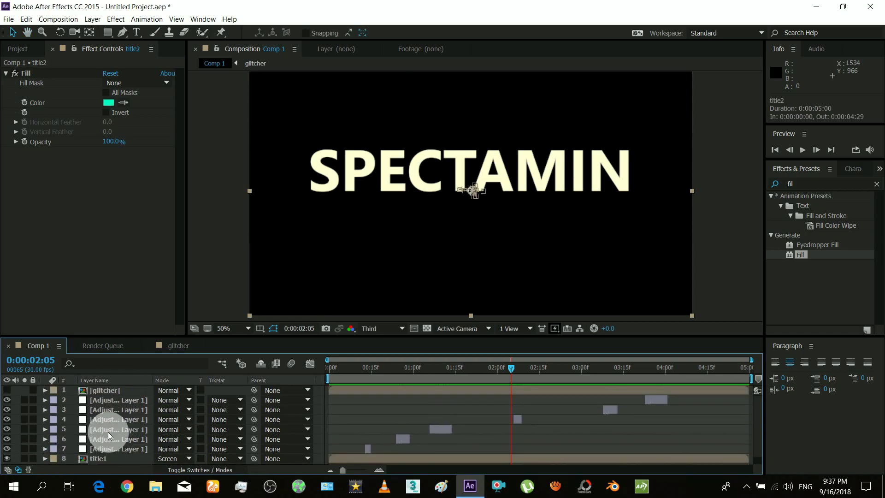
left_click(114, 399, "shift")
left_click(111, 392, "shift")
scroll(120, 431, "down", 1)
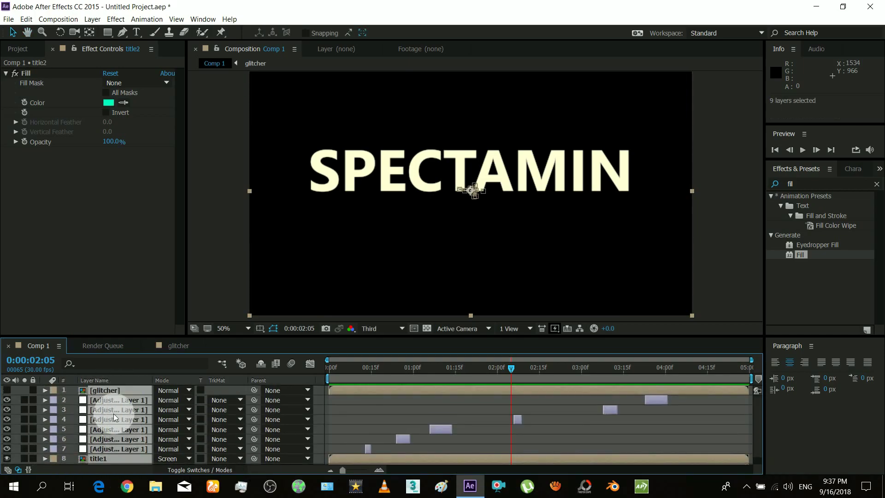
right_click(113, 416)
left_click(189, 322)
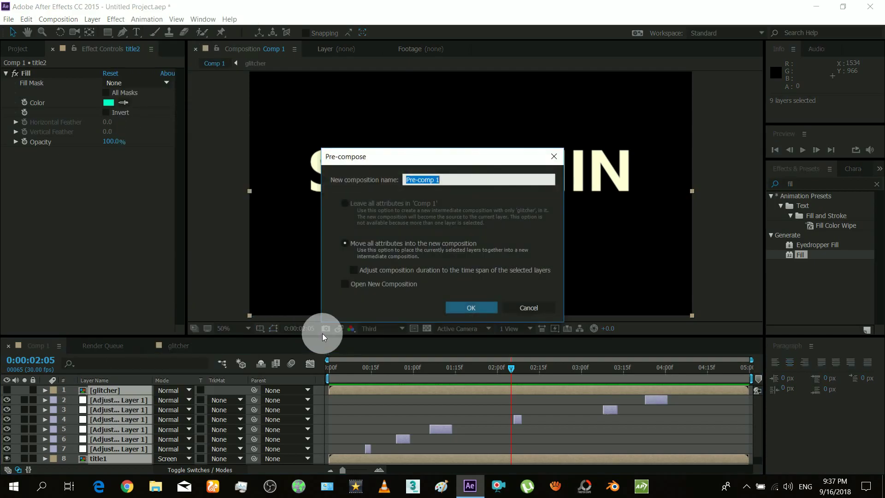
type("glitch")
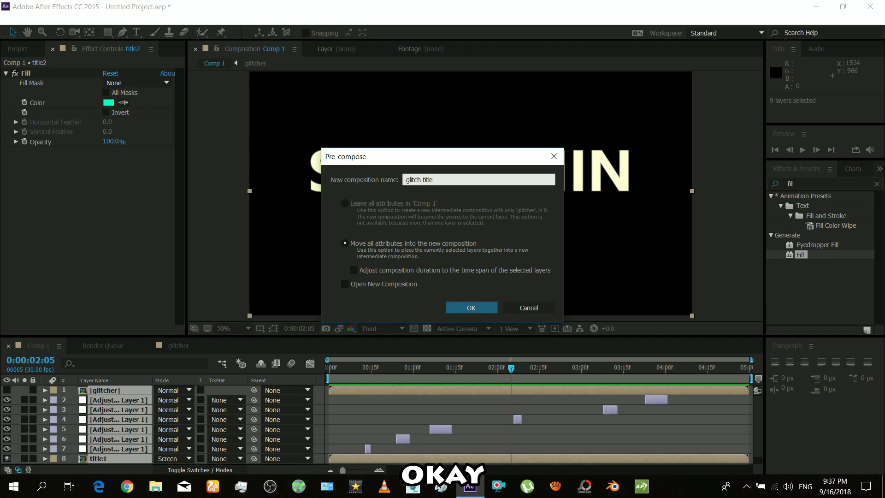
type(" title")
key("Return")
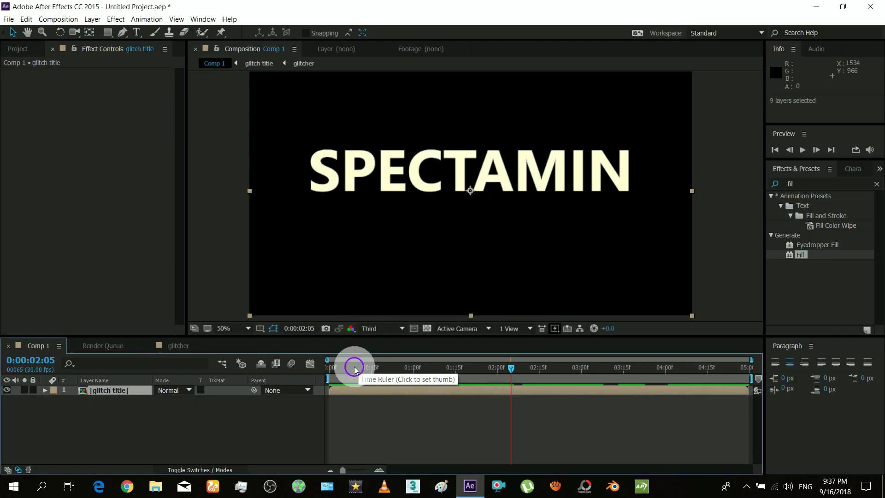
left_click_drag(355, 369, 501, 365)
left_click_drag(638, 368, 654, 367)
In the nested glitcher composition, set Turbulent Noise Contrast to 173, Brightness to -27 and Complexity to 11.1, and check Comp 1.
left_click(104, 401)
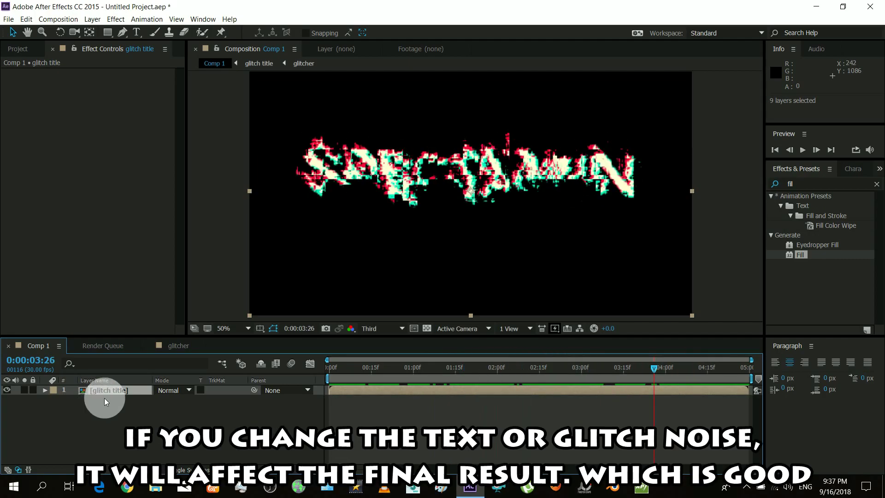
double_click(108, 392)
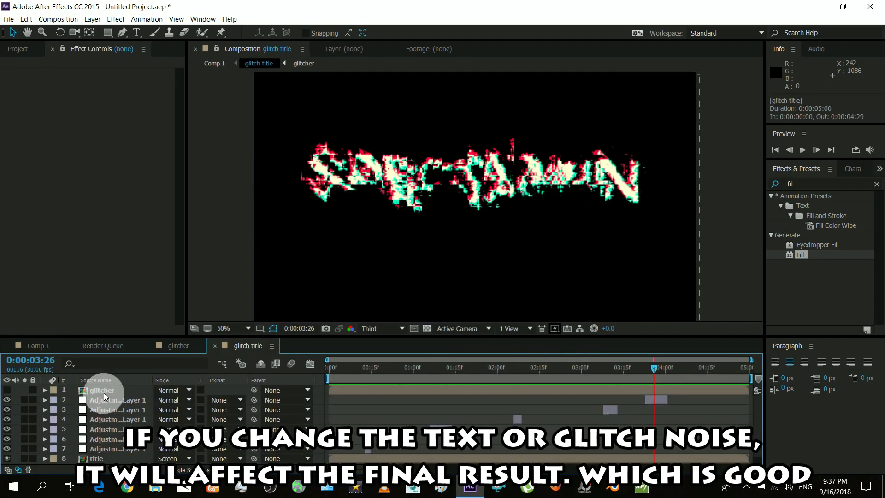
double_click(104, 392)
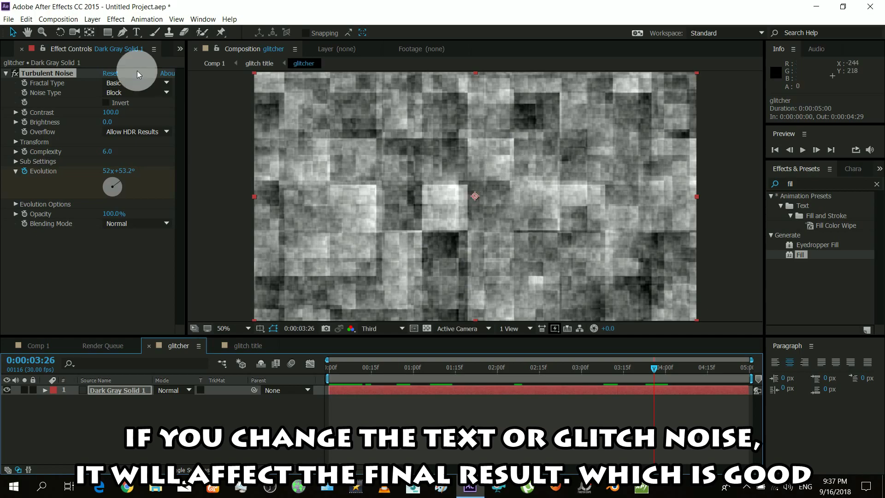
left_click_drag(115, 112, 163, 116)
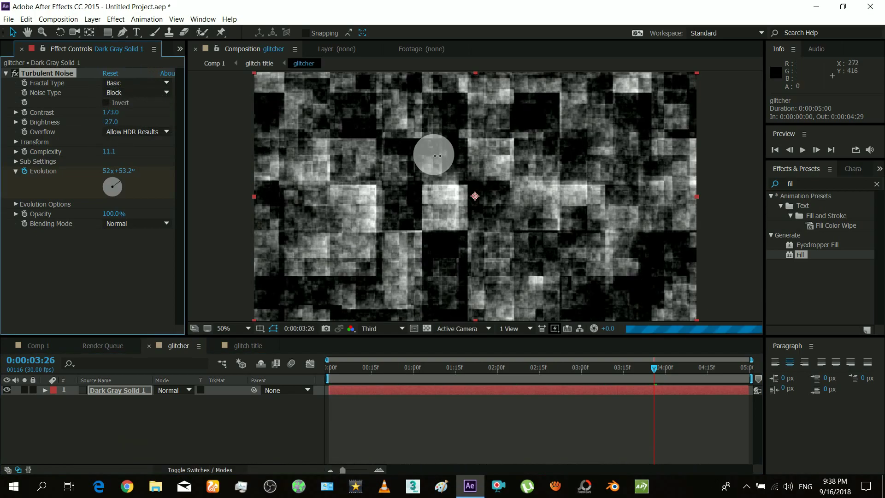
left_click(39, 346)
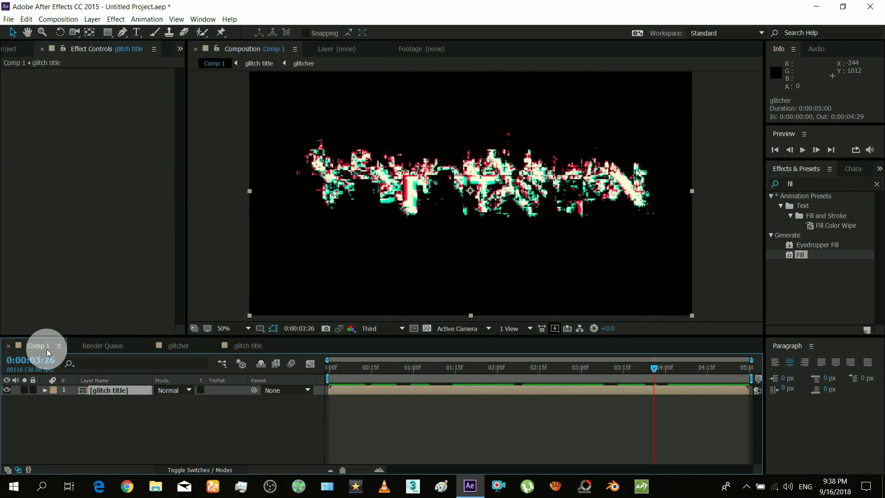
left_click_drag(654, 371, 303, 380)
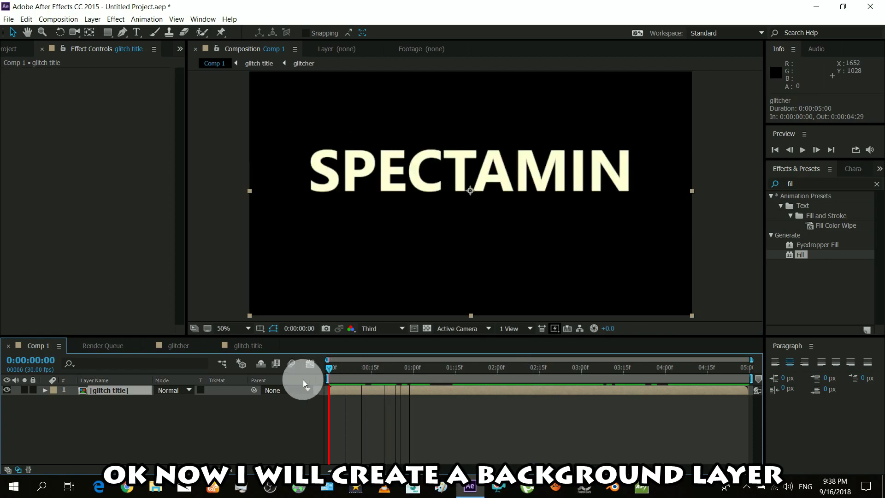
Create a 1920 x 1080 dark gray solid in Comp 1 and place it beneath the glitch title layer.
left_click(93, 432)
right_click(137, 417)
left_click(233, 322)
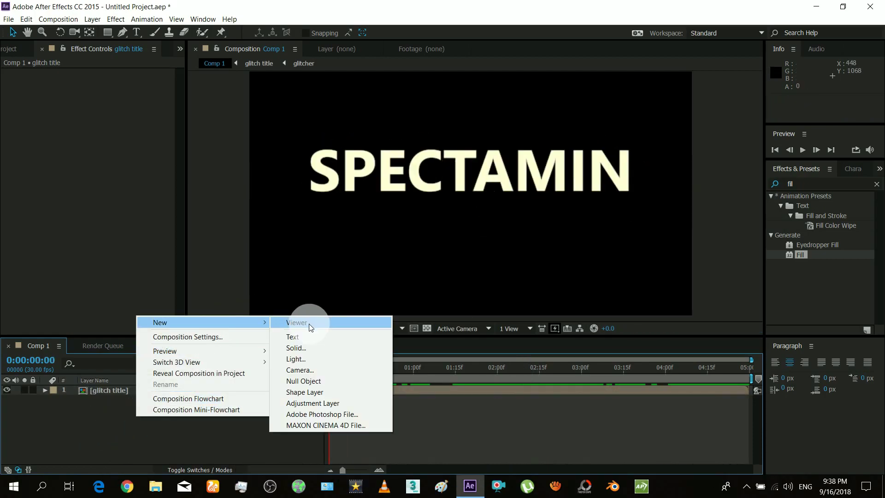
left_click(324, 347)
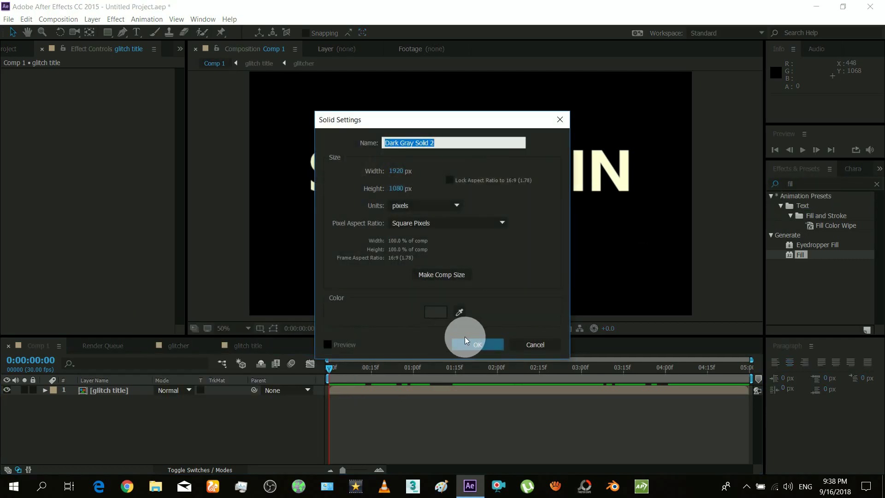
left_click(470, 345)
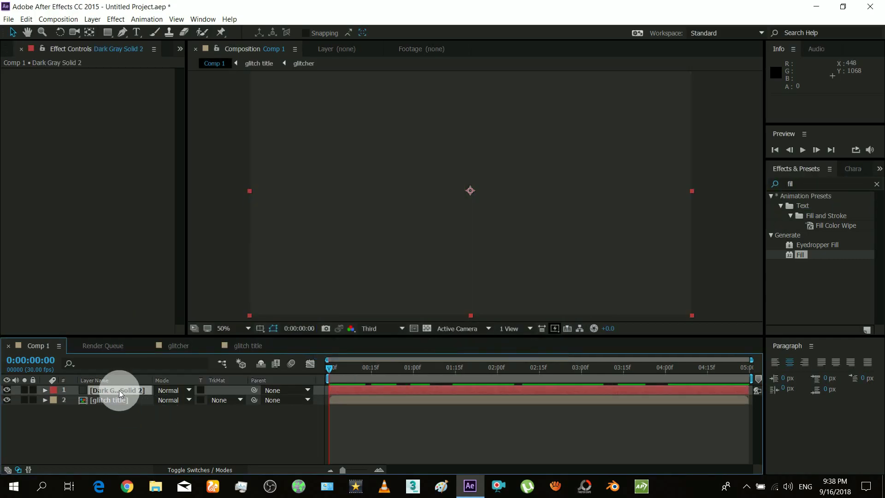
left_click_drag(118, 390, 120, 407)
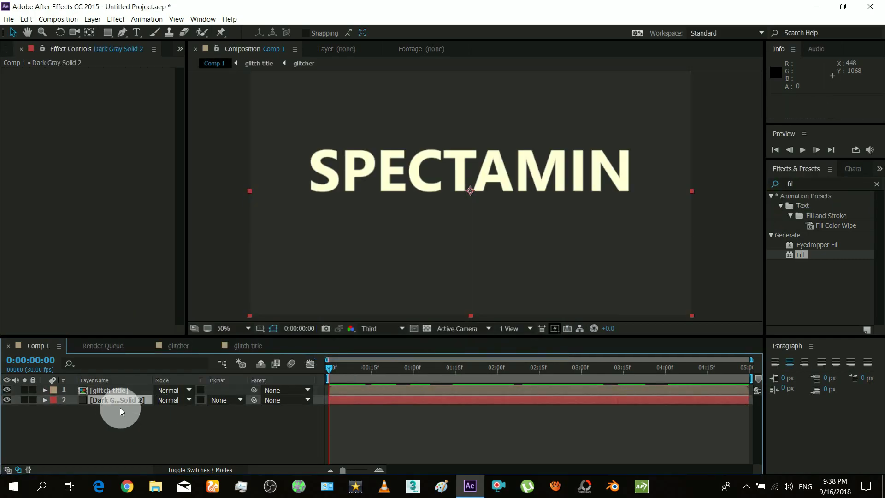
Apply Turbulent Noise to the dark gray solid and set its Contrast to 257 and Brightness to -62.
double_click(801, 183)
type("noi")
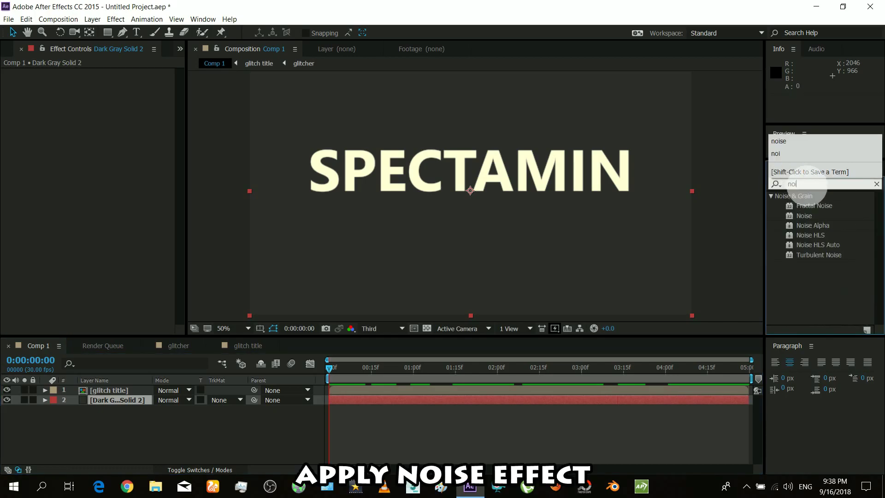
left_click(811, 216)
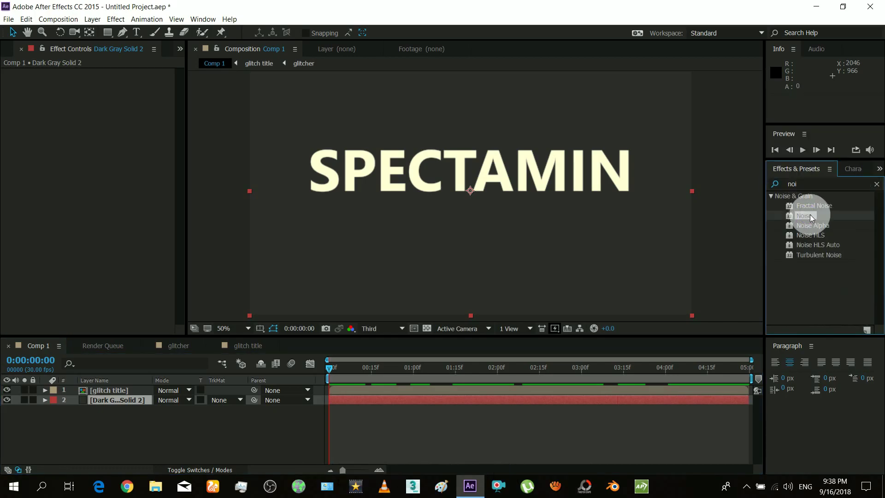
left_click_drag(813, 255, 88, 153)
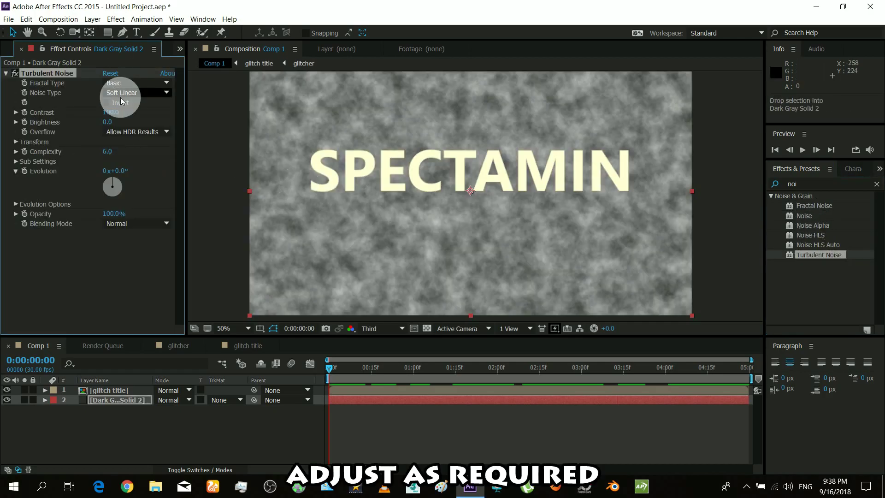
left_click_drag(110, 112, 116, 402)
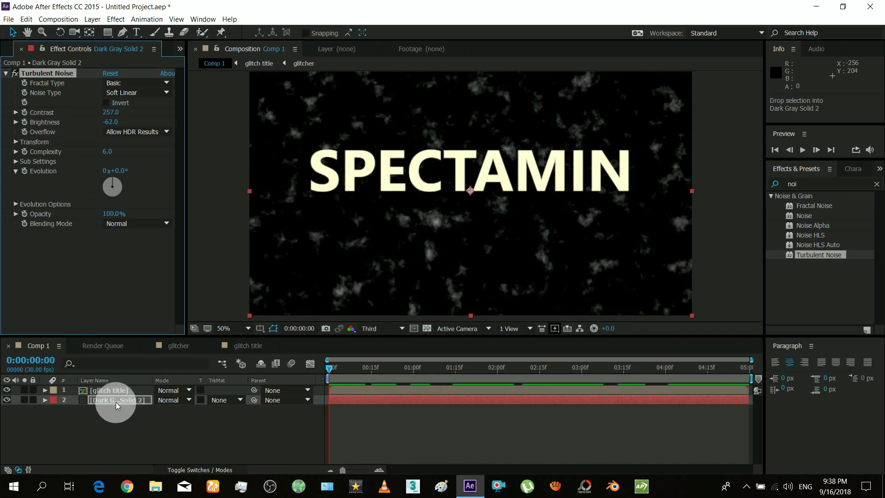
Pre-compose the noise solid as "back", leaving all attributes in Comp 1.
left_click(115, 400)
right_click(98, 400)
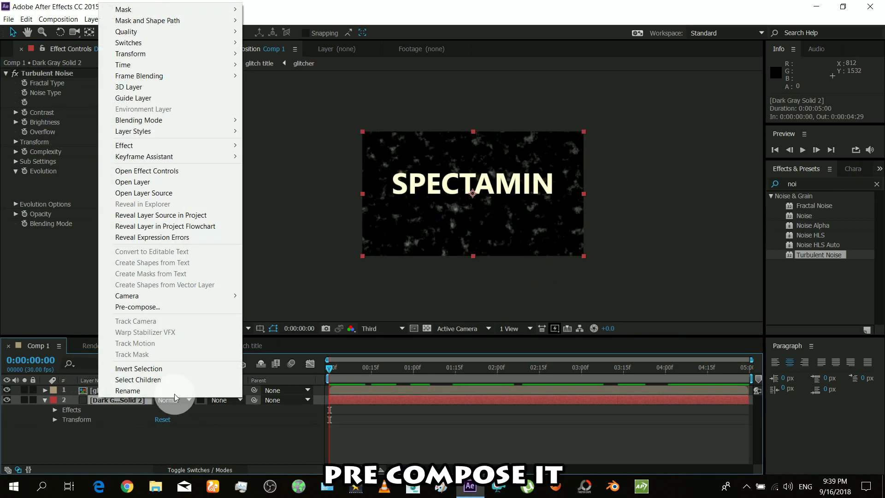
left_click(217, 302)
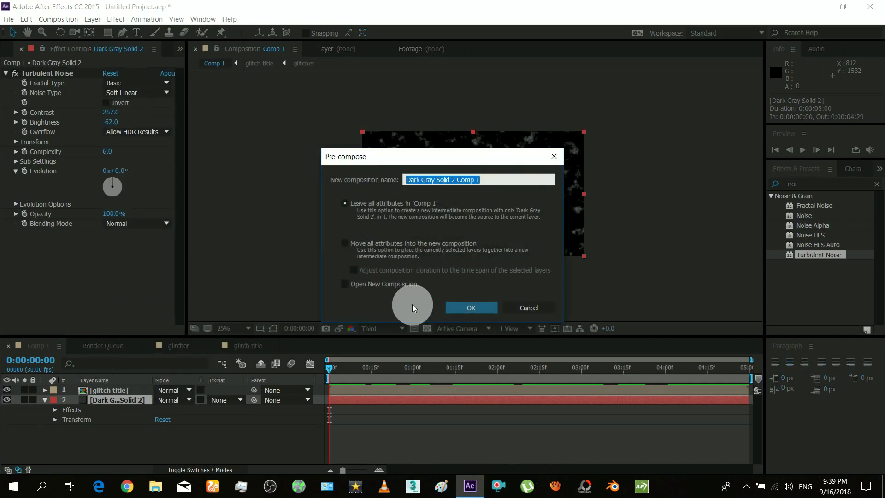
type("back")
key("Return")
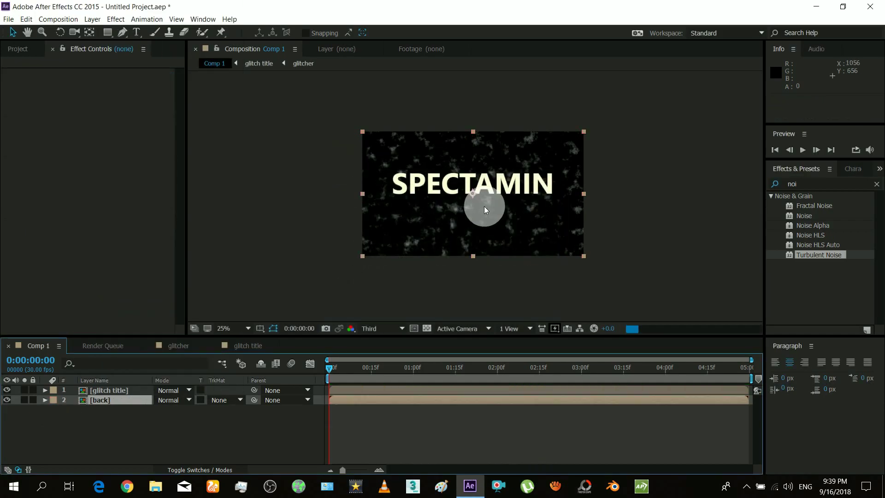
Cut Turbulent Noise from the back layer, paste it onto the solid inside the back composition, and return to Comp 1.
left_click_drag(129, 398, 99, 396)
left_click(55, 73)
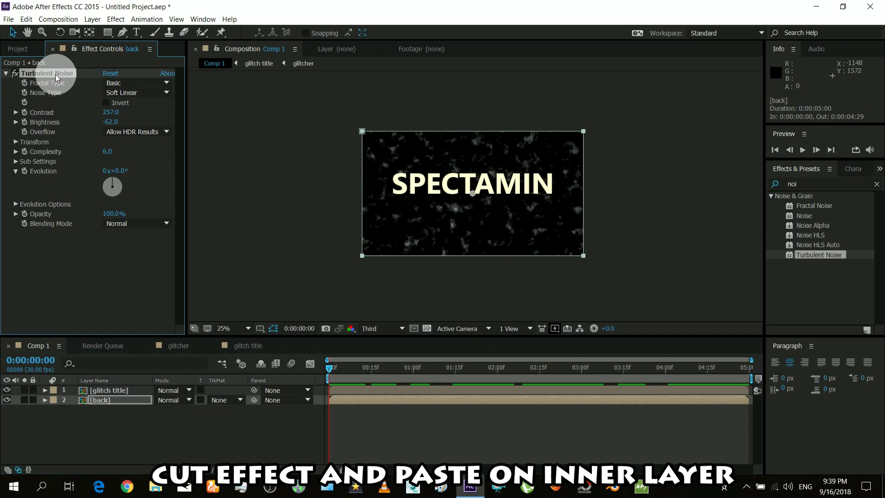
key("ctrl+x")
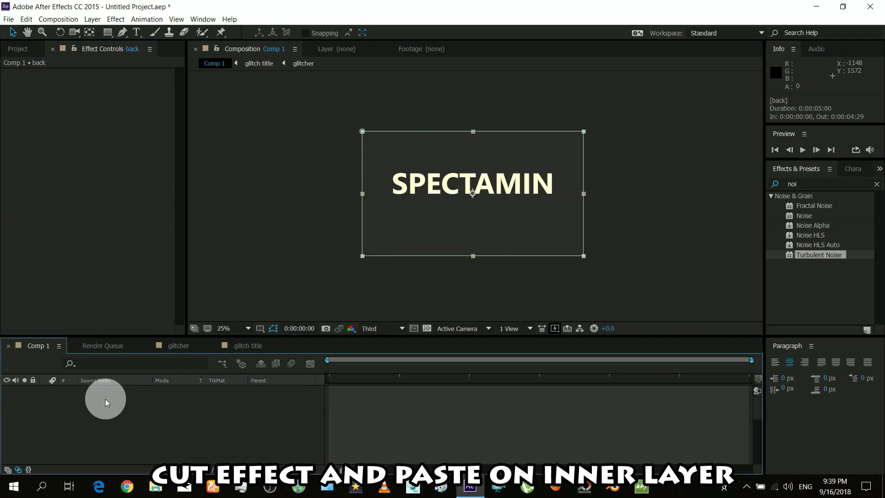
double_click(105, 399)
left_click(111, 390)
left_click(83, 159)
key("ctrl+v")
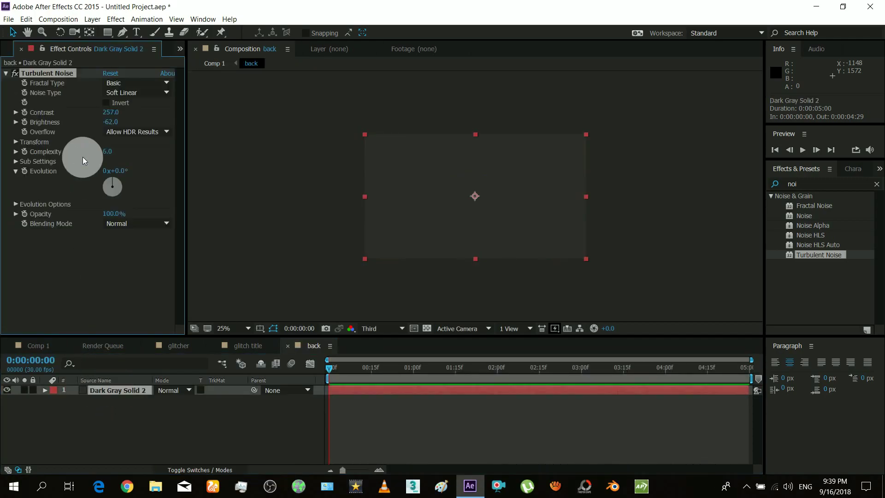
left_click(36, 346)
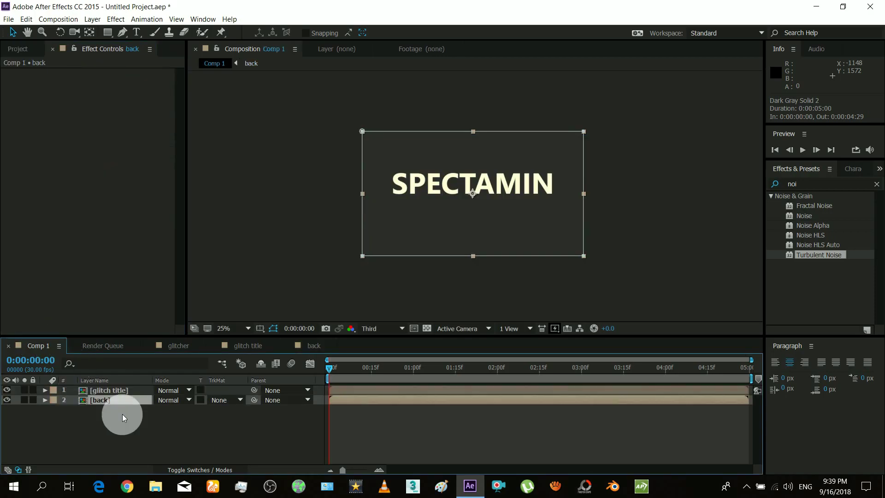
Add a mask to the back layer, reset its shape to Ellipse, and set Mask Feather to 1000 pixels.
left_click(102, 400)
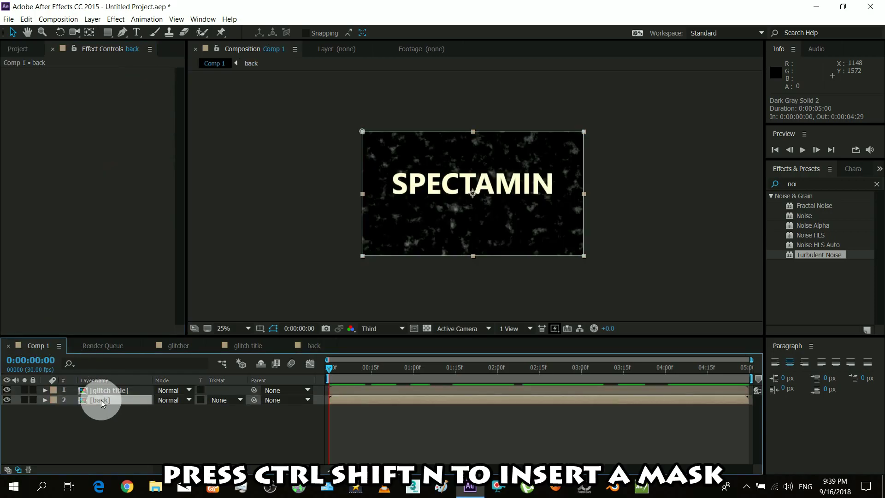
left_click(54, 410)
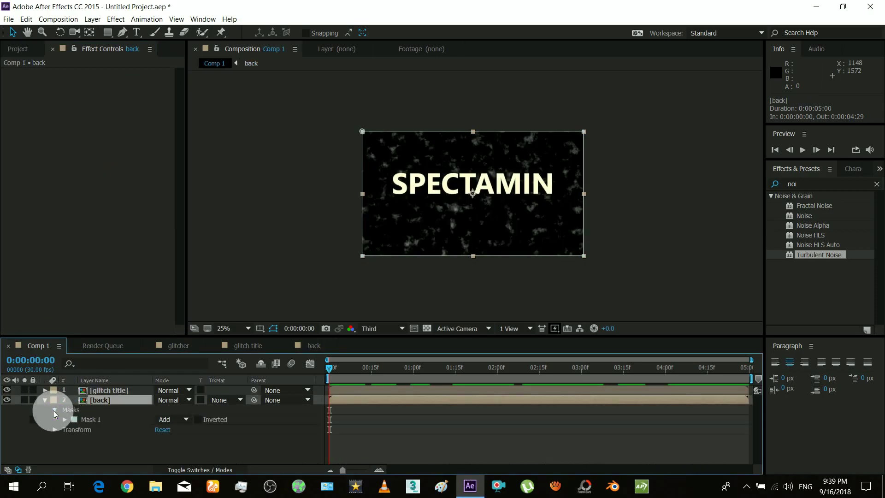
left_click(64, 420)
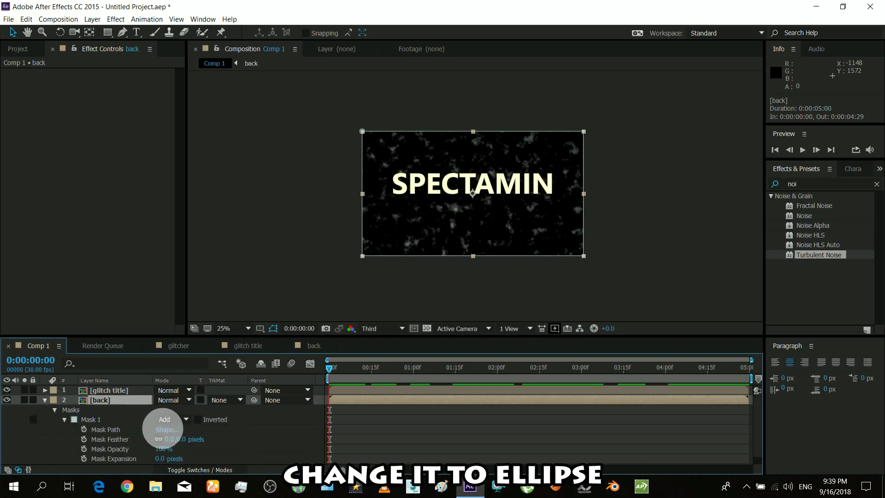
left_click(165, 429)
left_click(401, 288)
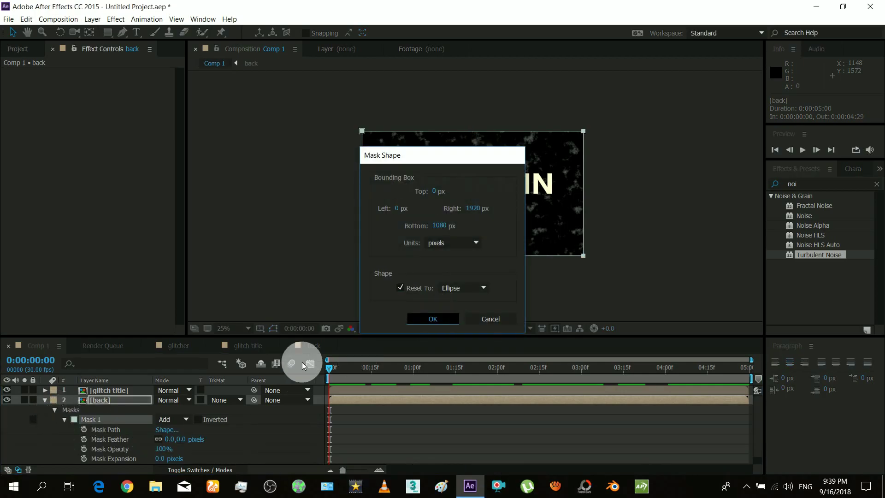
key("Return")
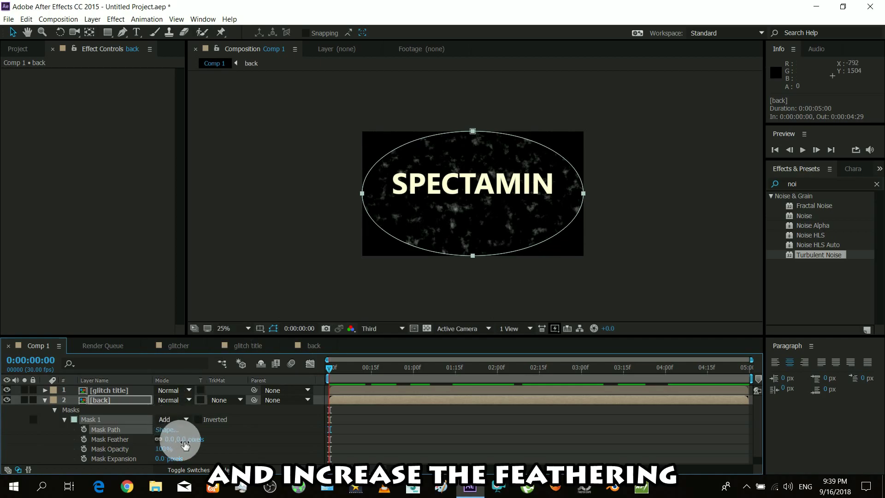
left_click_drag(184, 445, 672, 416)
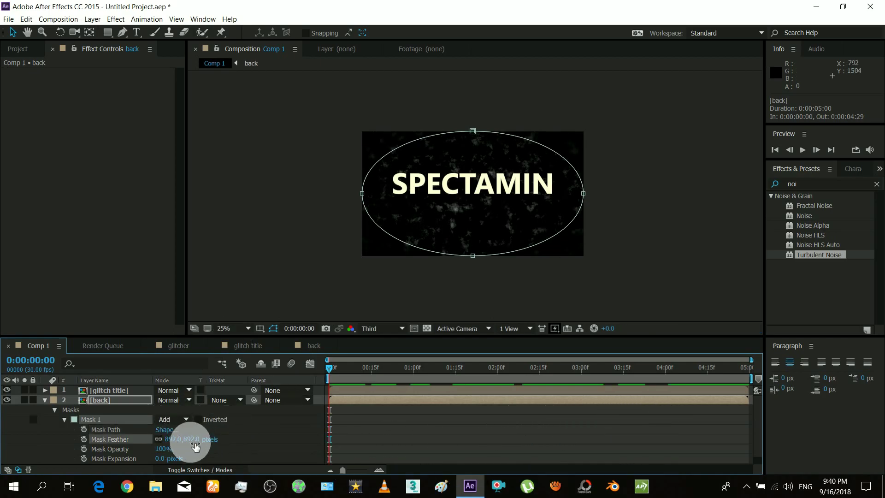
left_click_drag(195, 446, 297, 430)
Lower the back layer's Opacity to 17%.
left_click(103, 401)
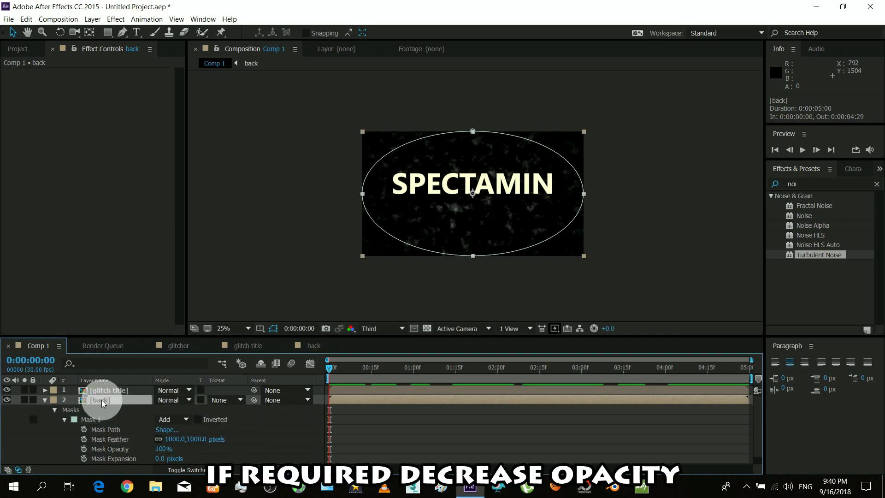
key("t")
left_click_drag(161, 409, 107, 420)
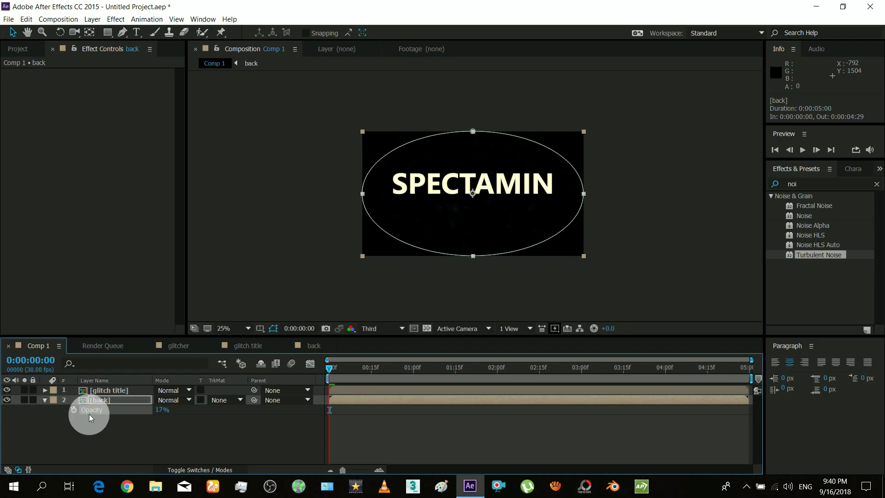
Set the composition's preview resolution to Full and select the glitch title layer.
key(".")
left_click(103, 390)
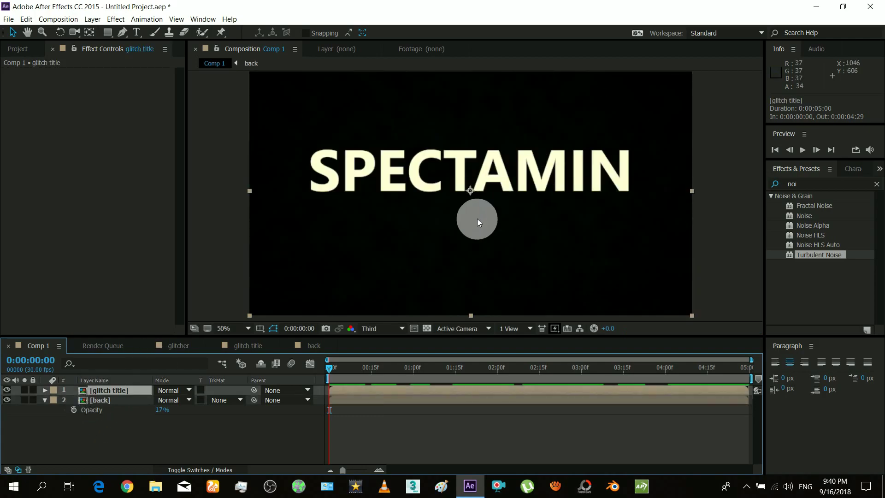
left_click(368, 329)
left_click(377, 355)
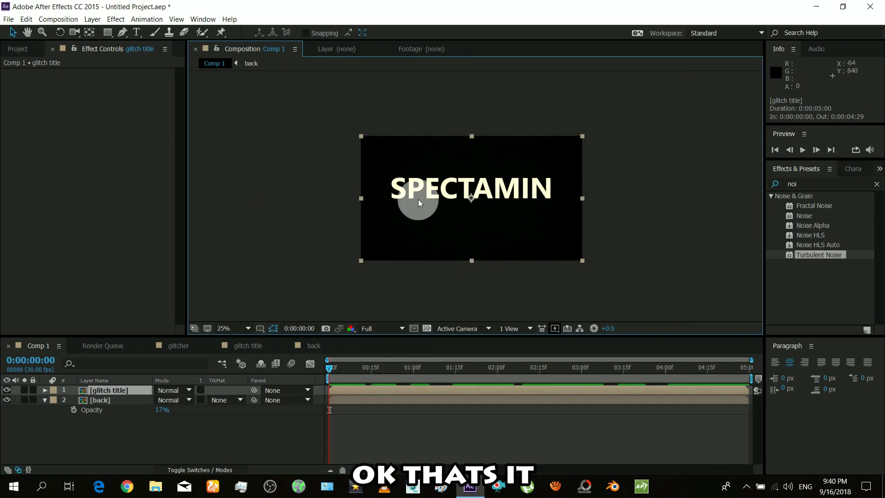
Keyframe glitch title's Scale from 100% at the start to 115% at 0:00:04:29, and preview the zoom.
key("s")
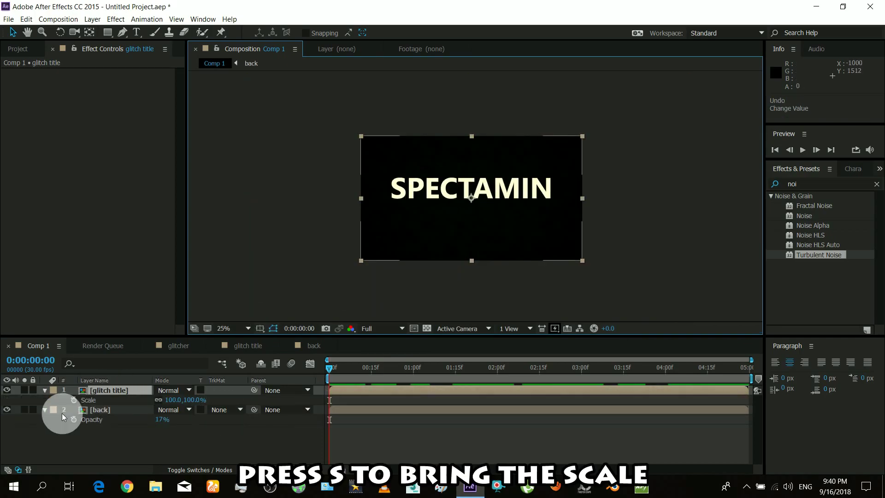
left_click(74, 400)
left_click_drag(336, 369, 864, 367)
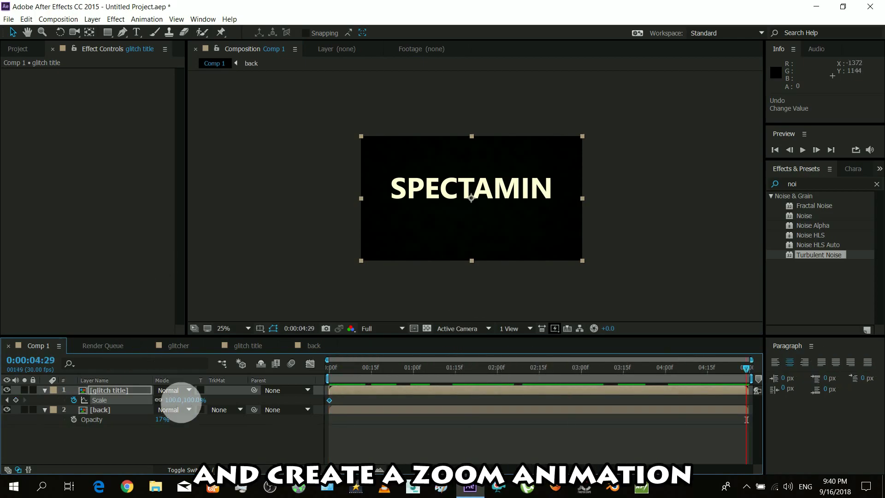
left_click_drag(191, 402, 200, 400)
left_click_drag(331, 371, 535, 367)
key("Home")
In the back composition, keyframe Turbulent Noise Scale from 100 at the start to 77 at 0:00:04:29, using Contrast 46 and Brightness -38.
left_click(102, 413)
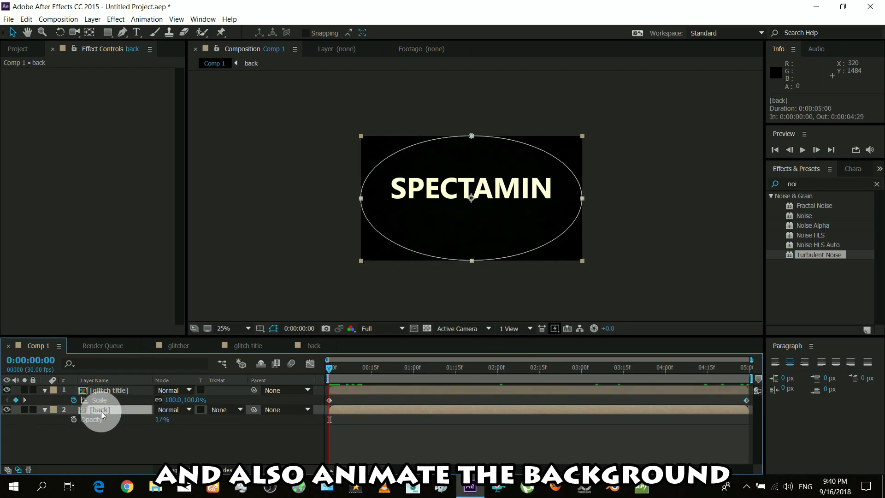
double_click(105, 410)
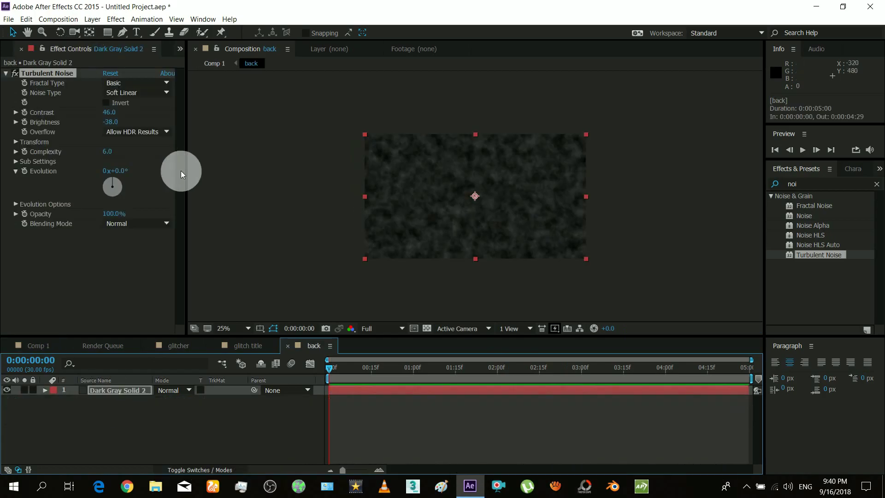
left_click(16, 143)
left_click(323, 367)
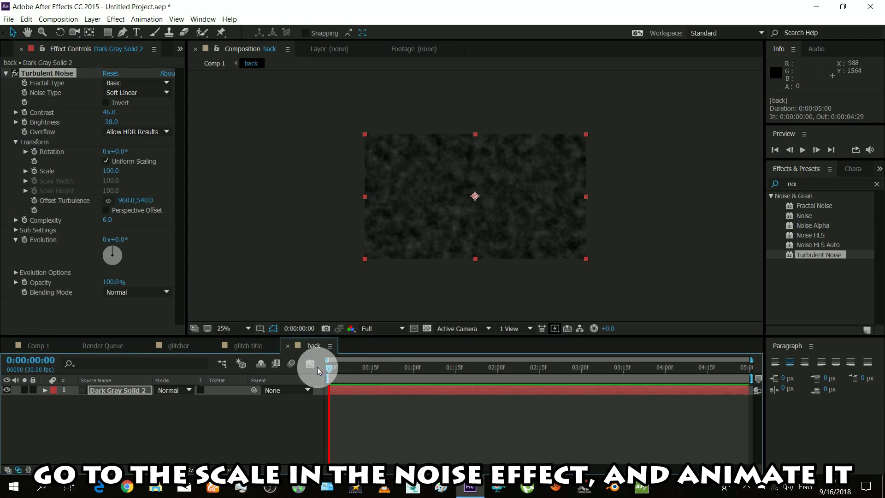
left_click(25, 171)
left_click_drag(352, 367, 593, 368)
left_click_drag(676, 367, 875, 360)
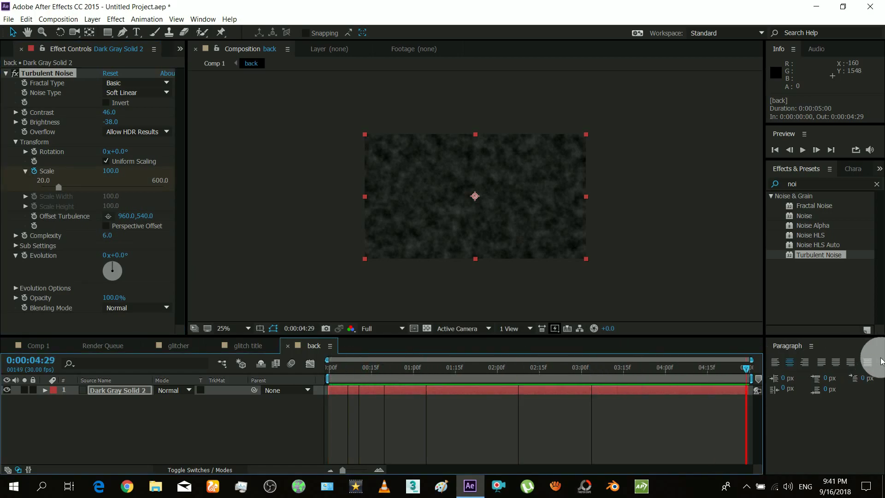
left_click(110, 171)
left_click_drag(110, 171, 105, 172)
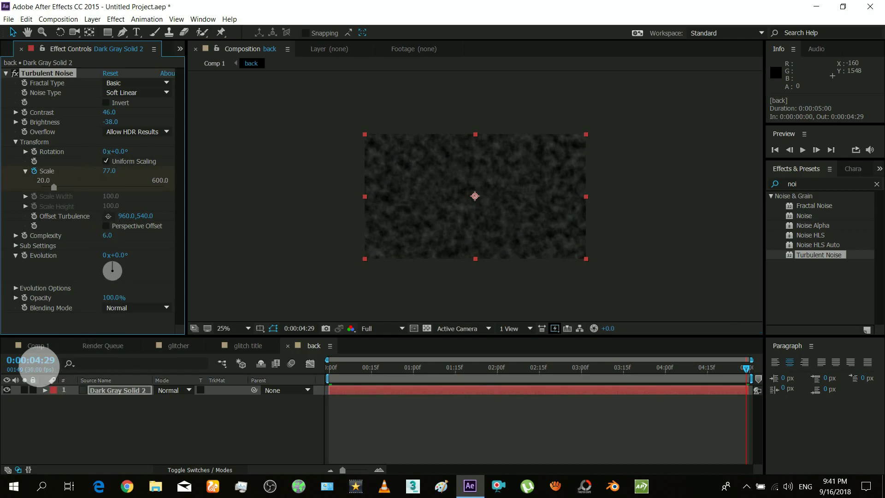
Scrub through the back composition to check the noise scale animation, and return to Comp 1.
left_click(370, 390)
left_click_drag(353, 368, 322, 369)
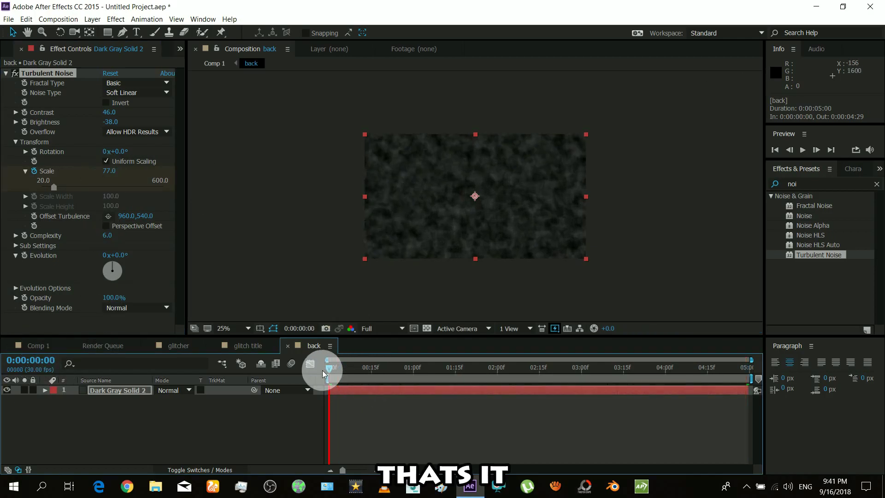
left_click_drag(377, 369, 457, 370)
left_click_drag(552, 369, 839, 372)
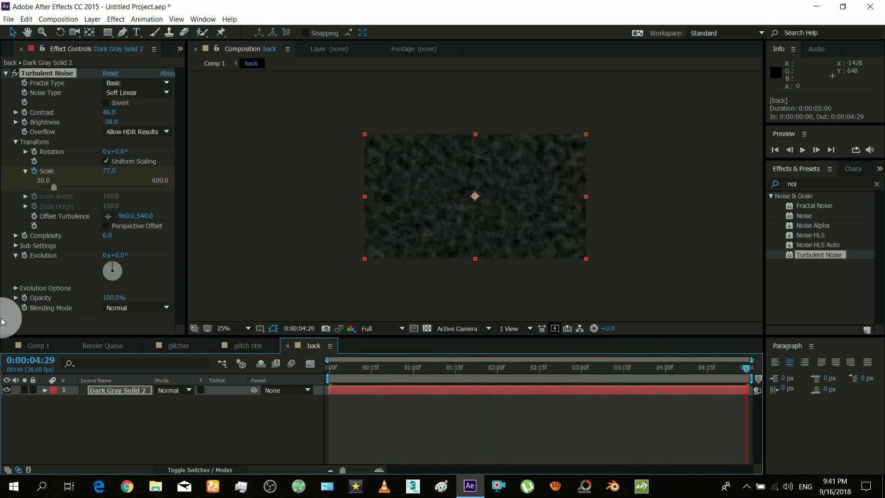
left_click(38, 346)
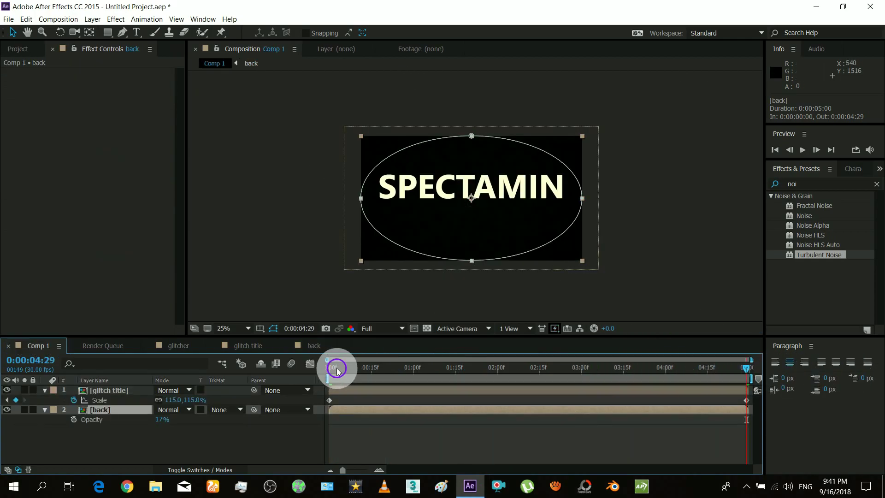
Open the glitch title composition and select its earliest adjustment layer with the playhead at 0:00:00:13.
left_click_drag(337, 372, 444, 372)
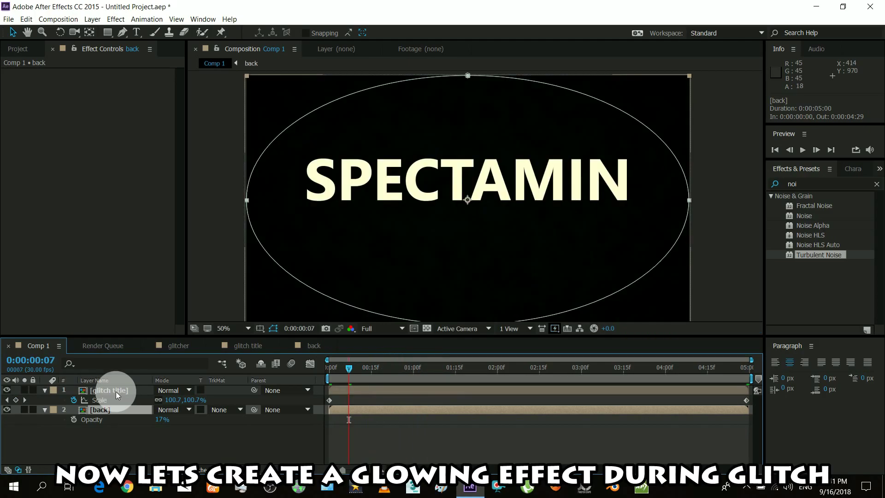
double_click(115, 391)
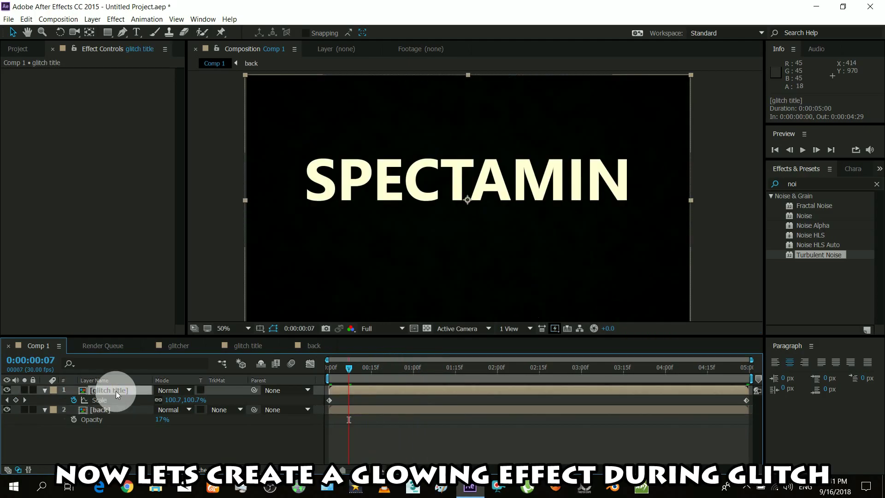
left_click(120, 448)
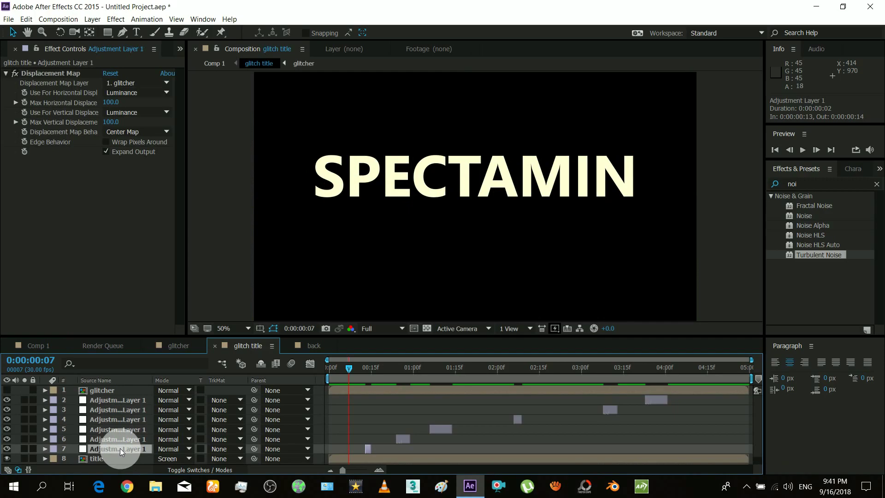
left_click_drag(350, 368, 364, 368)
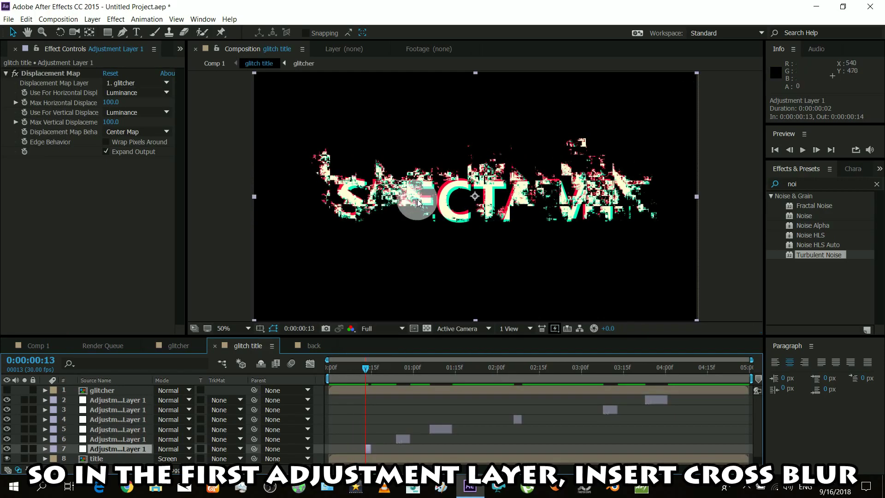
Apply CC Cross Blur to the earliest adjustment layer with Radius X 69, Radius Y 2 and the Multiply transfer mode.
left_click(791, 184)
type("blur")
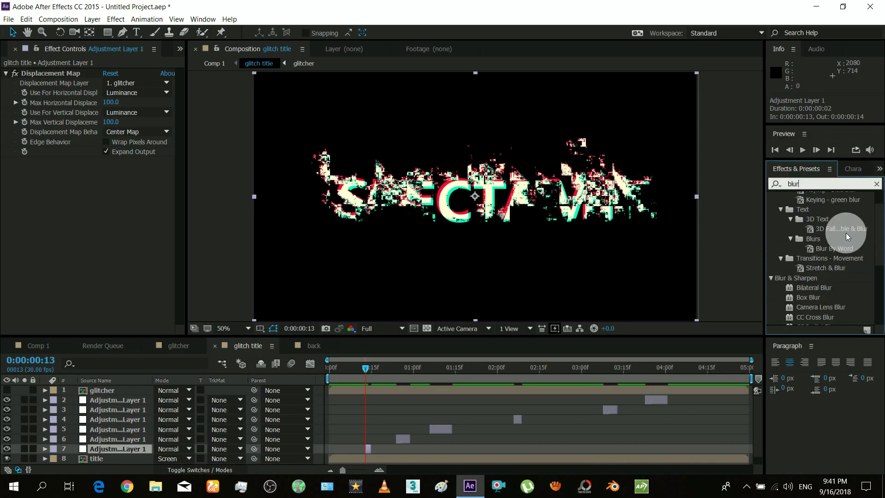
scroll(846, 233, "down", 3)
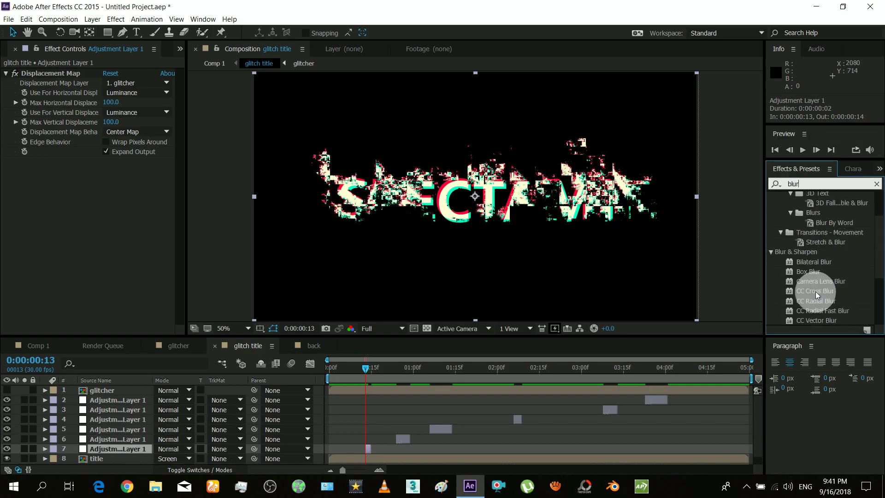
left_click_drag(824, 291, 78, 198)
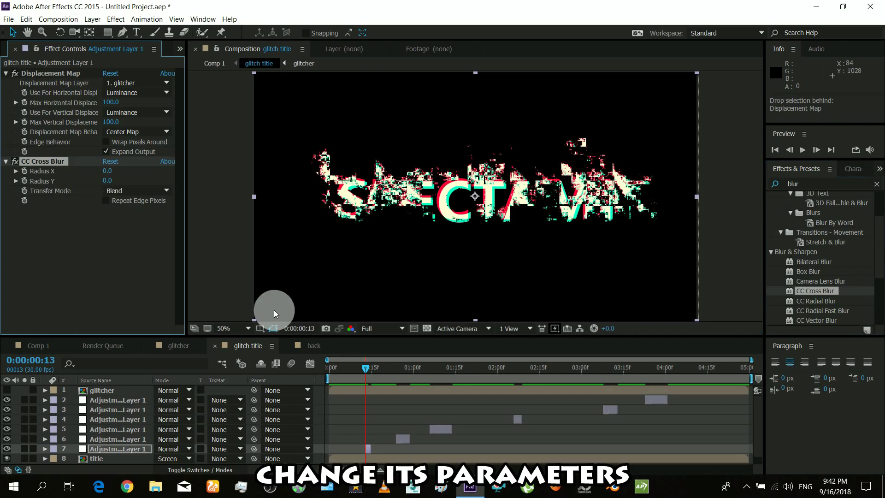
left_click_drag(107, 170, 124, 184)
left_click(802, 151)
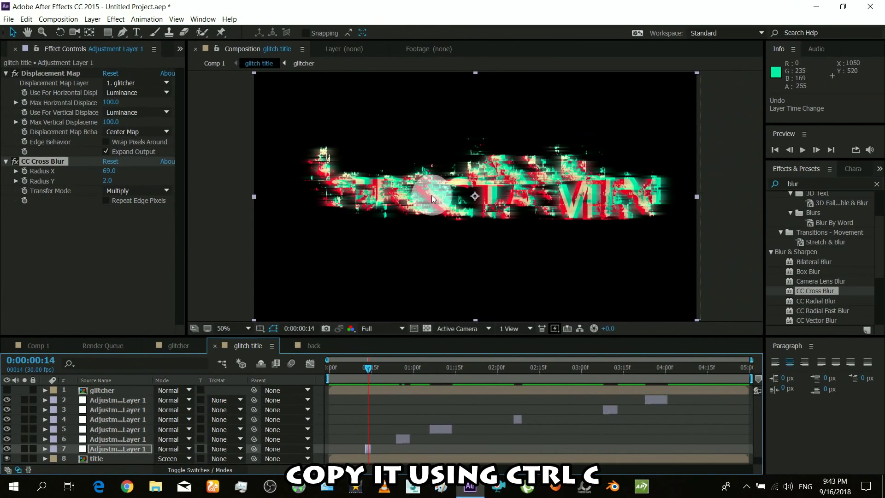
Copy CC Cross Blur onto the five other adjustment layers and scrub through the glitches to check the blur.
left_click(49, 162)
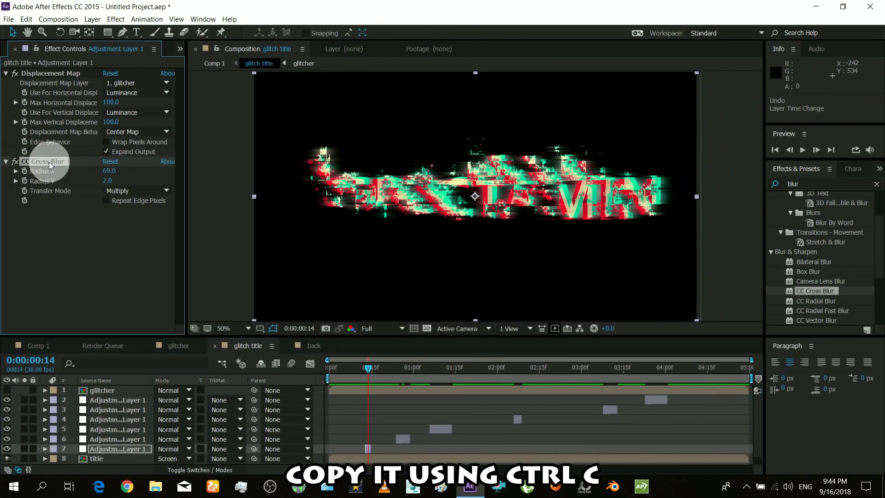
left_click(116, 439)
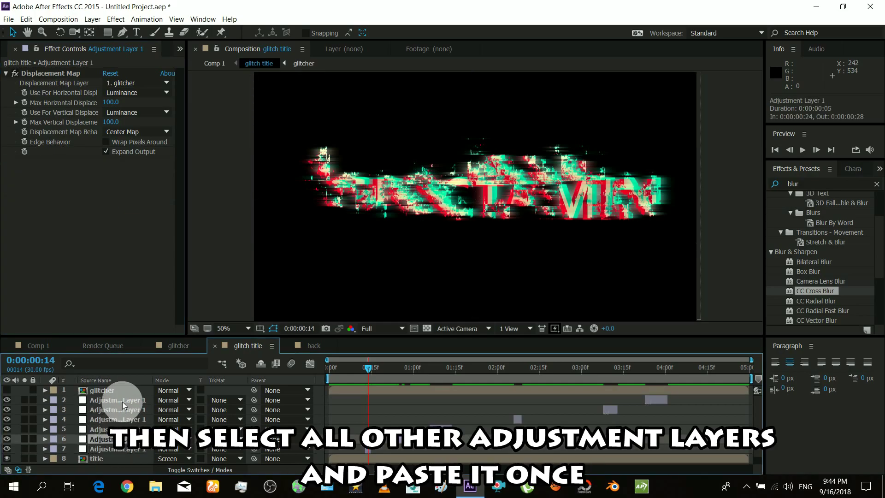
left_click(122, 401, "shift")
key("ctrl+v")
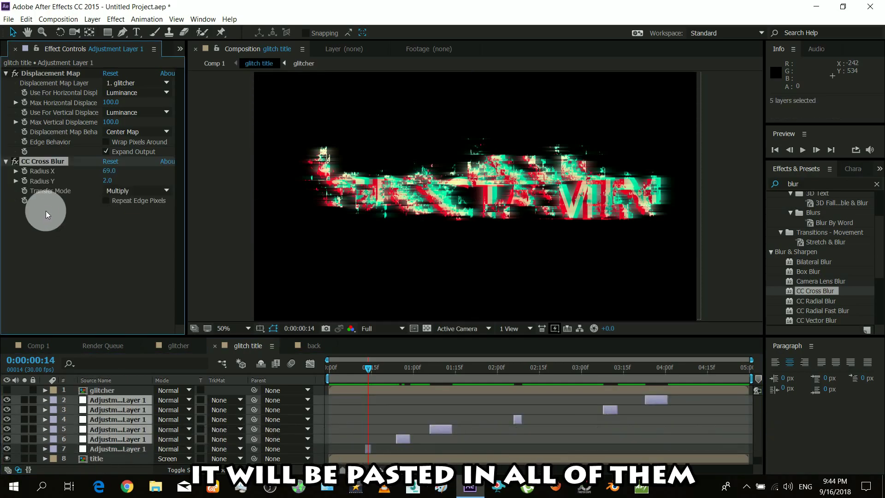
left_click_drag(363, 366, 663, 375)
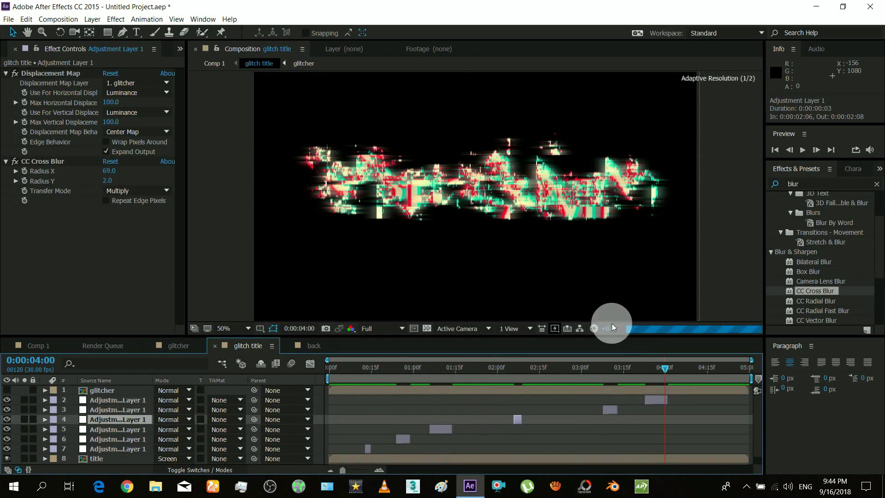
Return to Comp 1 and apply the Glow effect to the glitch title layer.
left_click(49, 343)
left_click(538, 369)
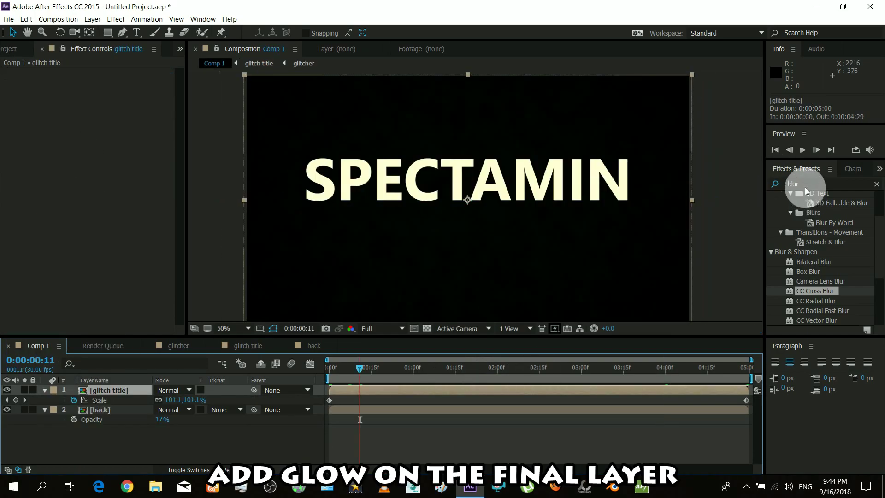
left_click(805, 188)
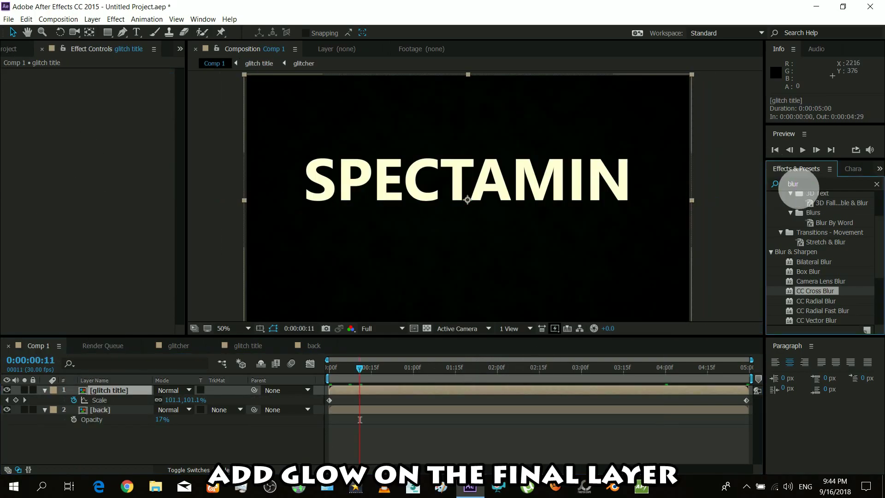
type("glow")
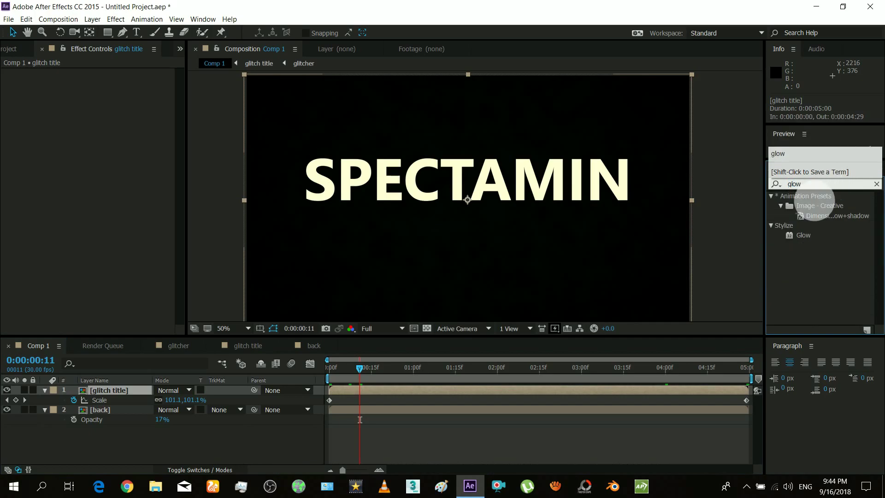
left_click_drag(801, 236, 84, 155)
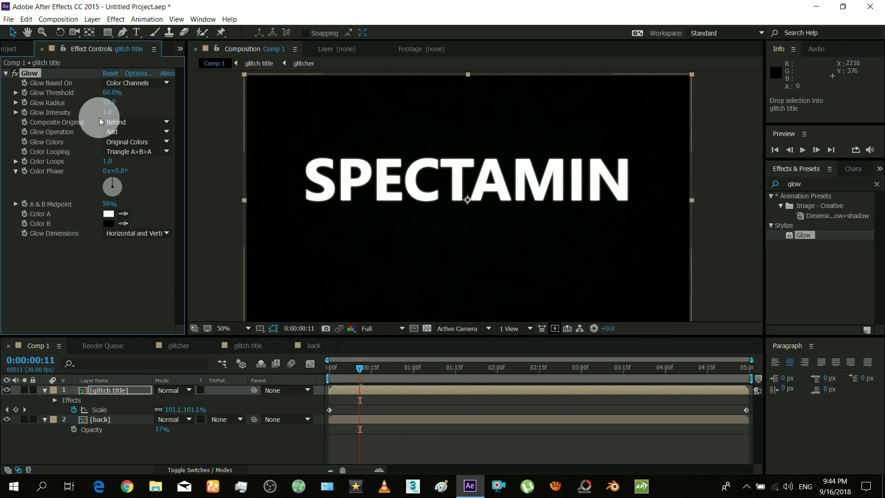
Duplicate the glitch title layer and remove Glow from the lower copy.
left_click(112, 391)
key("ctrl+d")
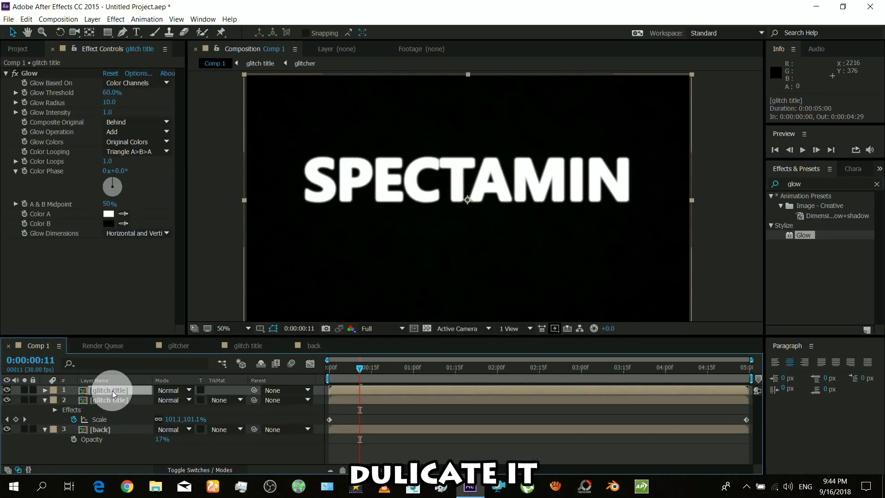
left_click(101, 400)
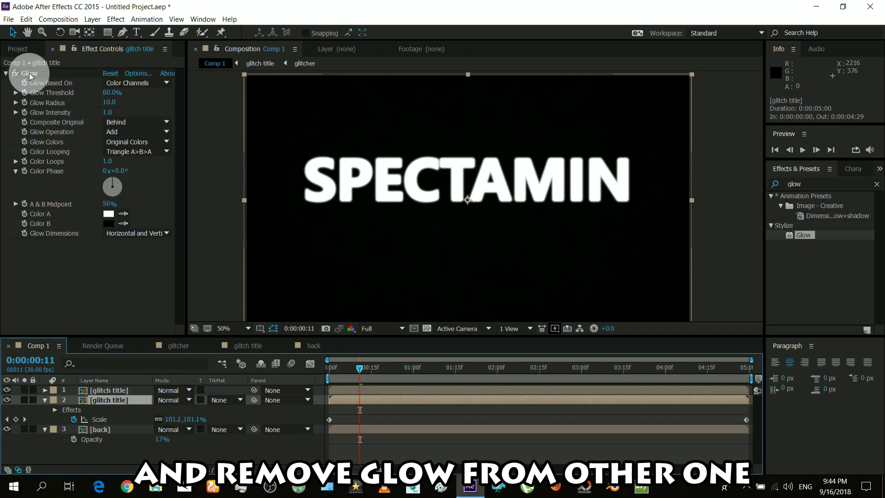
left_click(21, 76)
key("Delete")
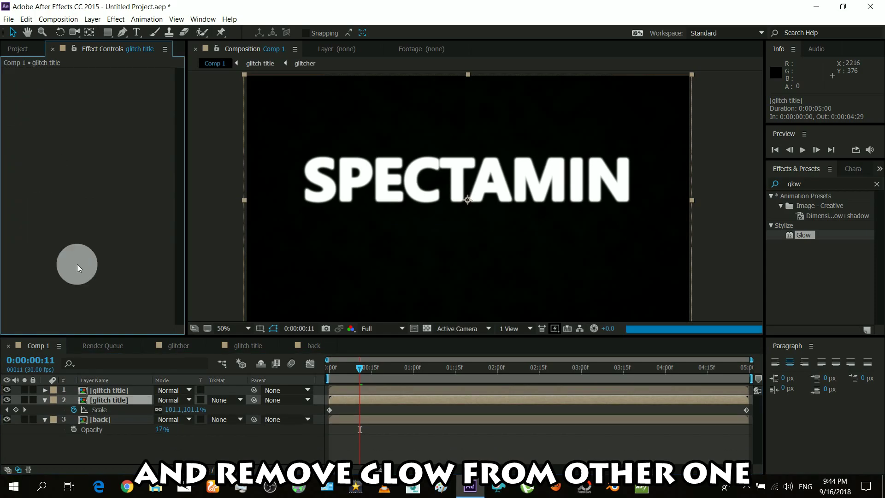
On the upper glitch title layer, set Glow Radius to 312 and Glow Intensity to 0.3.
left_click(99, 390)
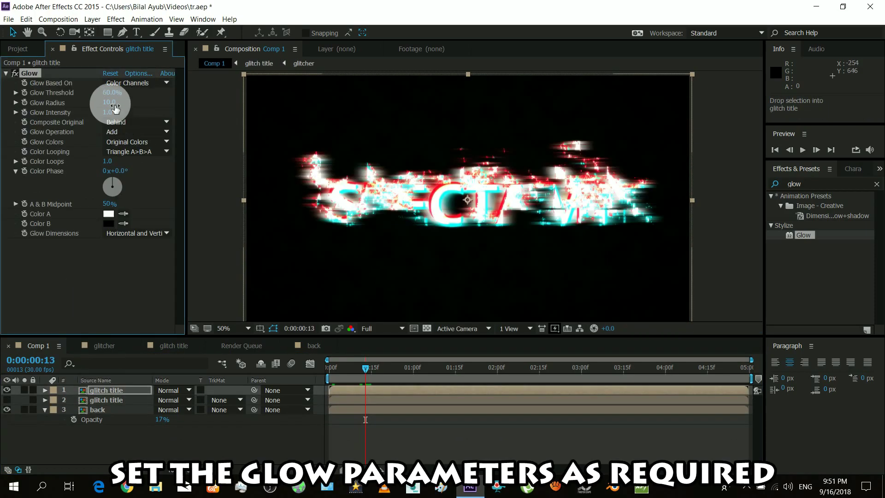
left_click_drag(109, 102, 186, 110)
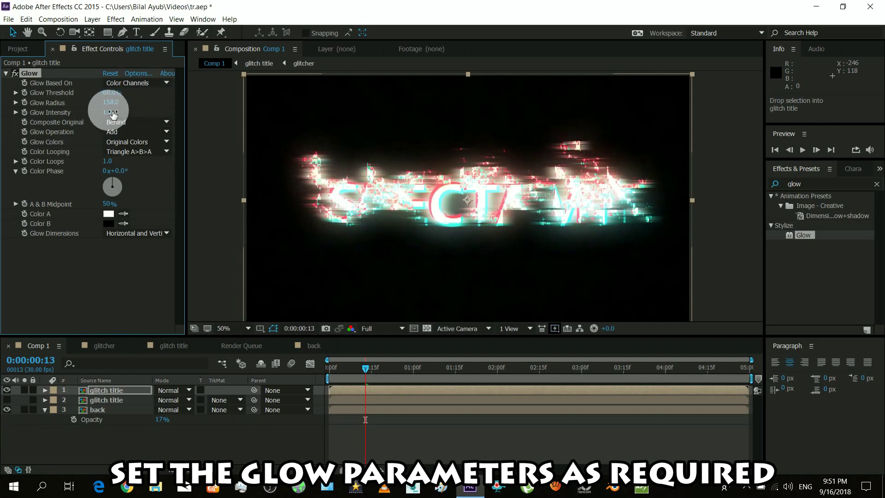
mouse_move(107, 112)
left_mouse_down()
mouse_move(64, 122)
mouse_move(111, 99)
mouse_move(195, 94)
mouse_move(133, 131)
mouse_move(116, 114)
left_mouse_up()
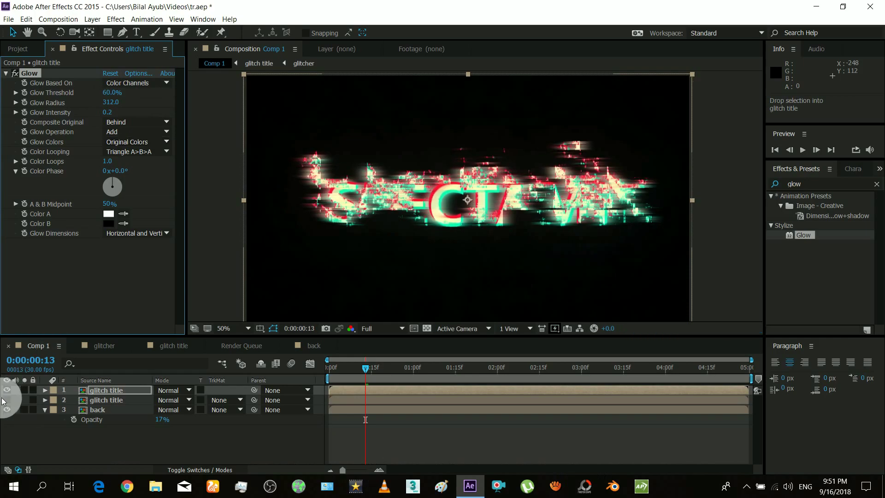
Set Opacity to 50% on the upper glitch title layer and 100% on the lower one, both in Screen mode.
left_click(118, 390)
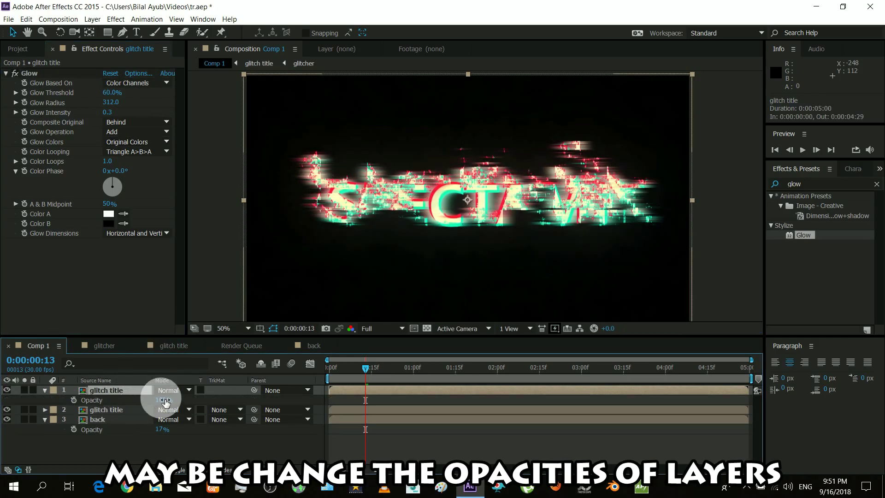
left_click(110, 411)
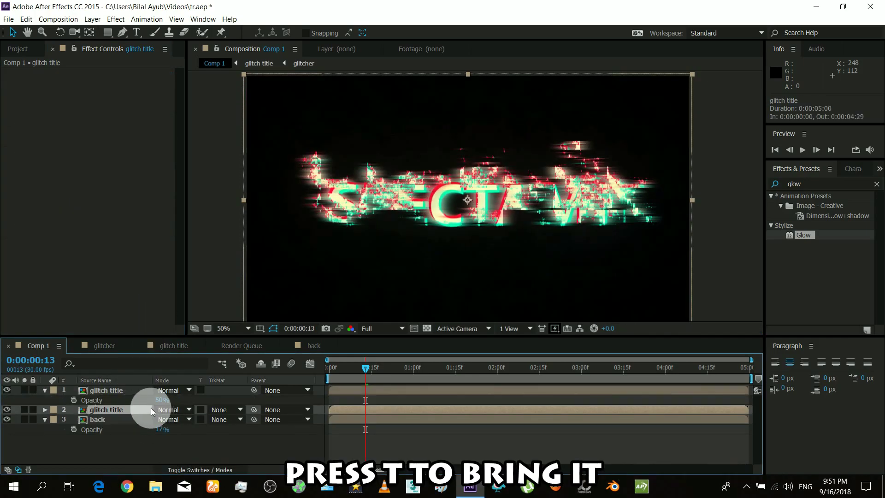
key("t")
left_click(164, 420)
type("50")
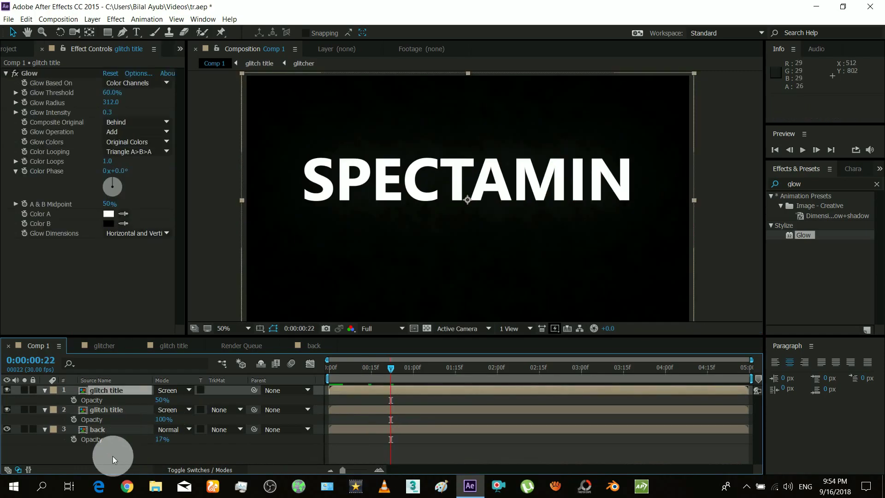
Pre-compose both glitch title layers and the back layer into a new composition named title full.
left_click(98, 428)
left_click(101, 391, "shift")
right_click(99, 392)
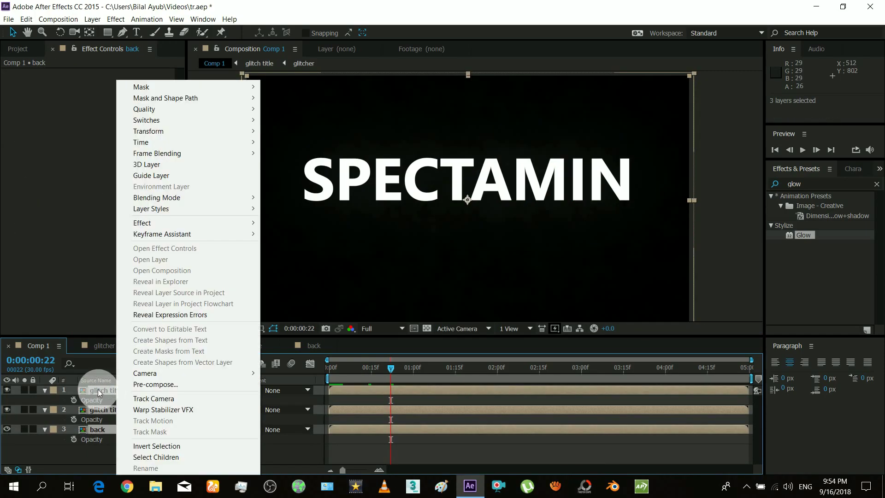
left_click(146, 385)
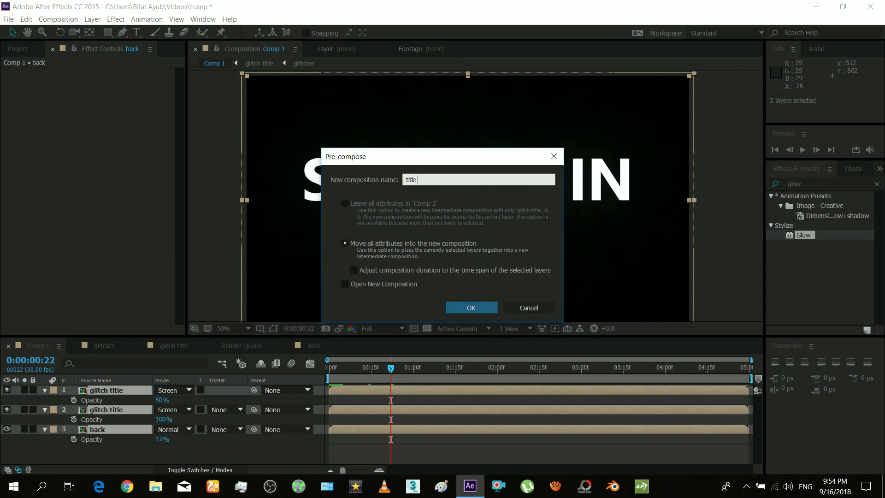
left_click(466, 308)
Fade in title full by keyframing its Opacity from 0% at the start to 100% at 0:00:00:03, and scrub through the fade.
key("Home")
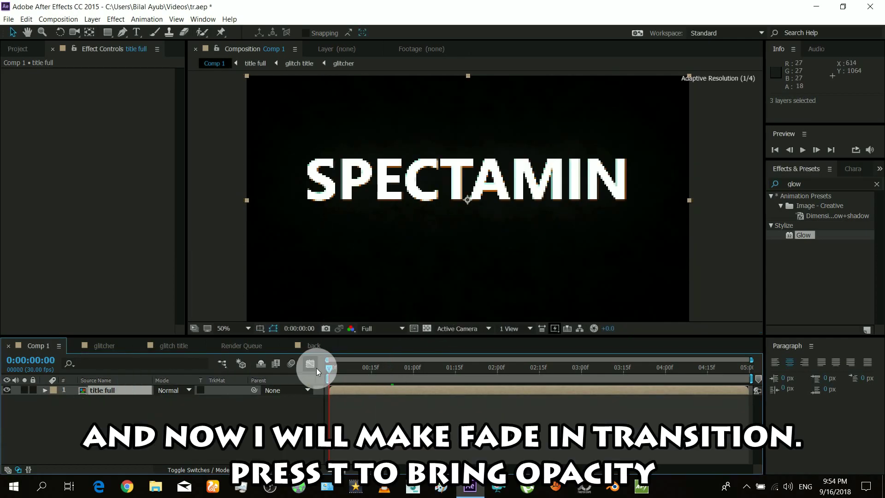
key("t")
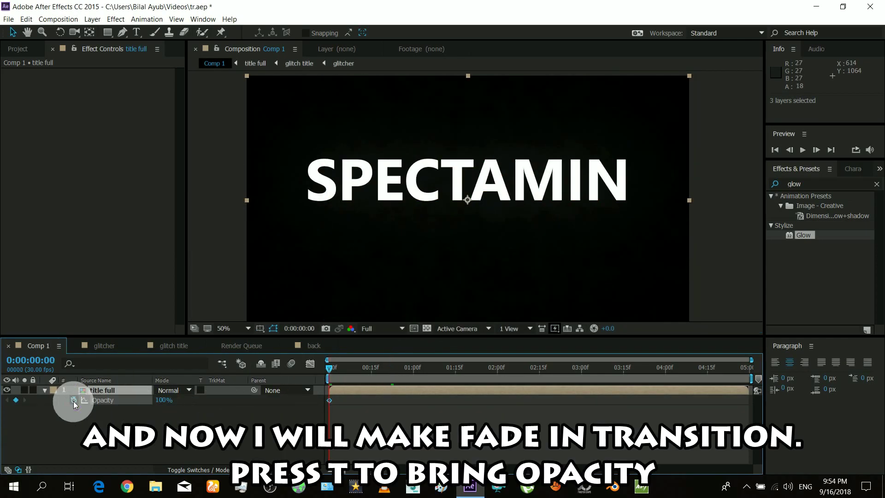
left_click_drag(157, 400, 2, 417)
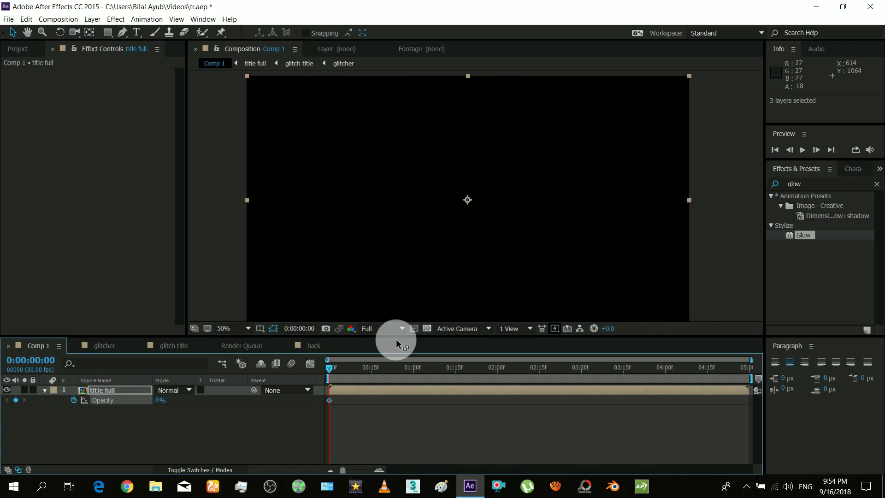
left_click_drag(333, 371, 338, 369)
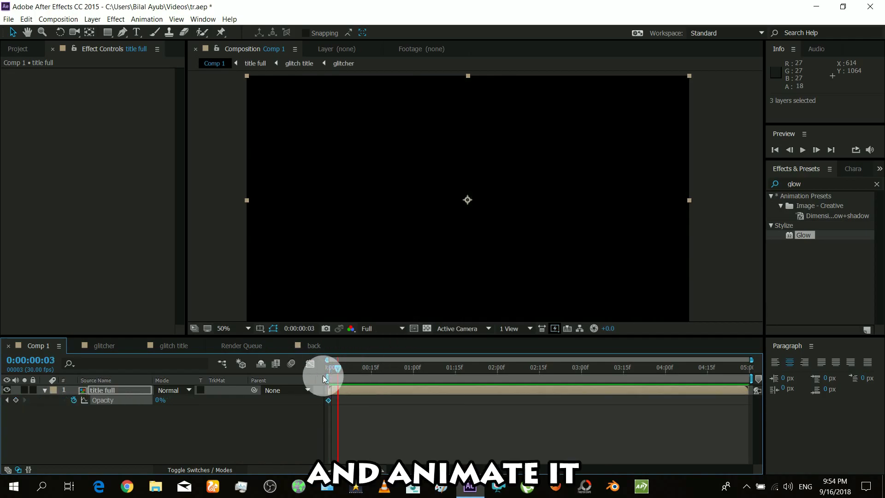
left_click_drag(161, 400, 400, 388)
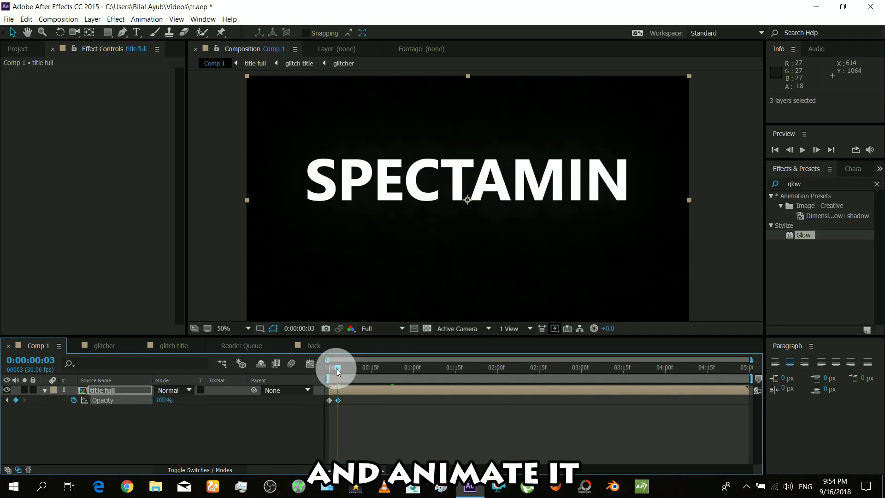
left_click_drag(329, 372, 352, 372)
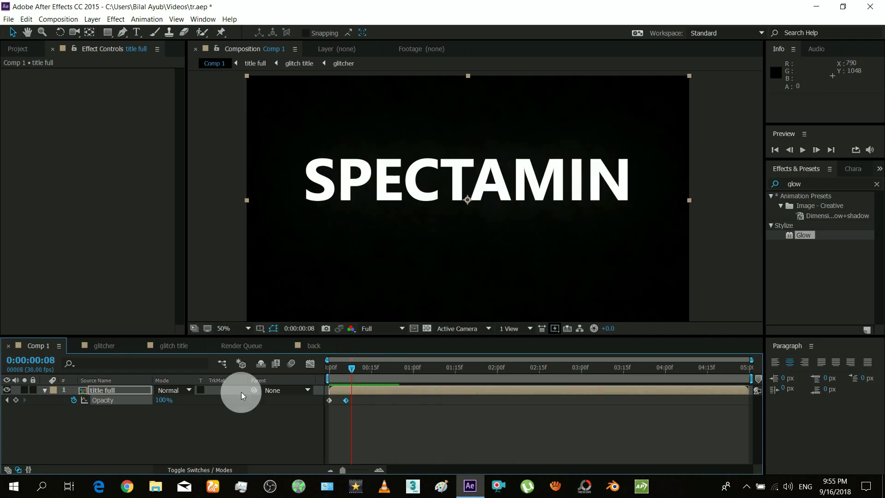
Apply Brightness & Contrast to title full and, at the 0:00:00:14 glitch frame, set Brightness to -24 and Contrast to 67.
left_click(50, 112)
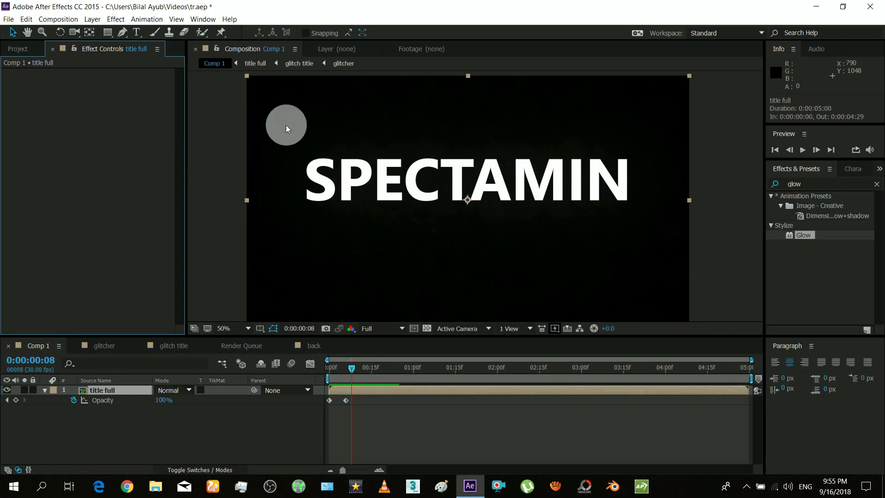
left_click(790, 187)
type("c")
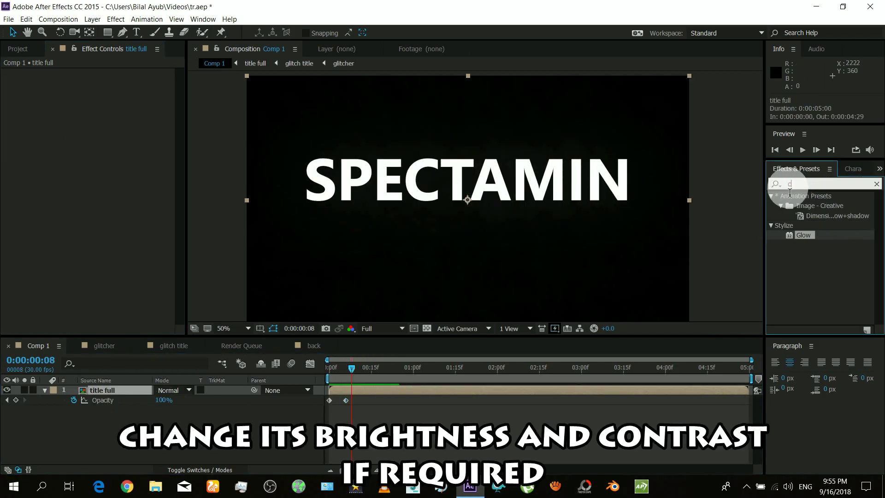
type("ontra")
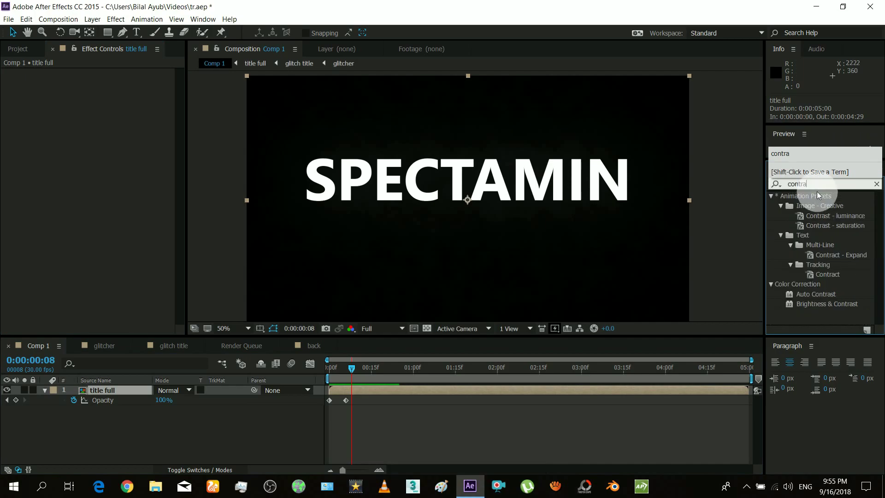
left_click_drag(832, 302, 79, 162)
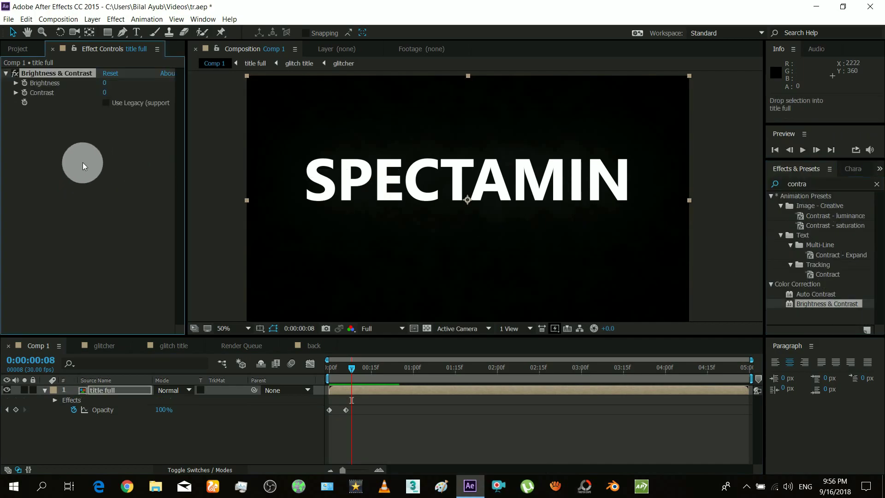
left_click_drag(358, 369, 368, 372)
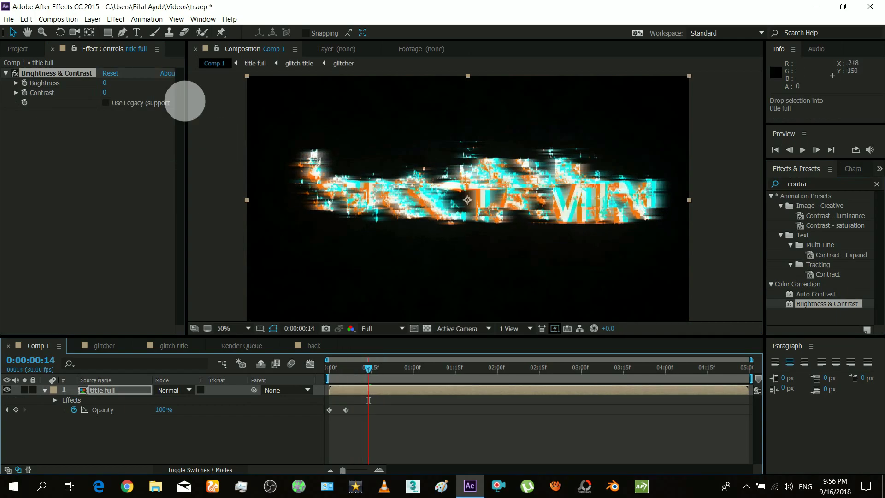
mouse_move(105, 94)
left_mouse_down()
mouse_move(148, 95)
mouse_move(148, 103)
mouse_move(48, 109)
mouse_move(131, 110)
mouse_move(128, 79)
mouse_move(65, 87)
mouse_move(104, 90)
left_mouse_up()
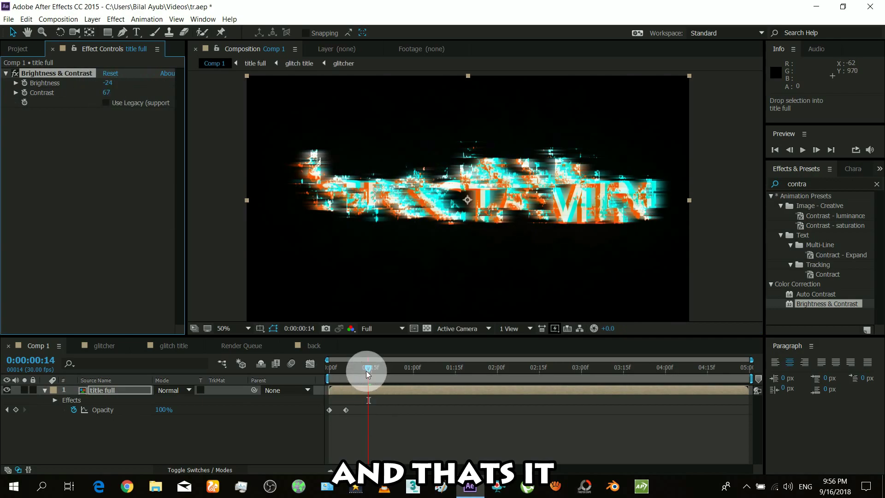